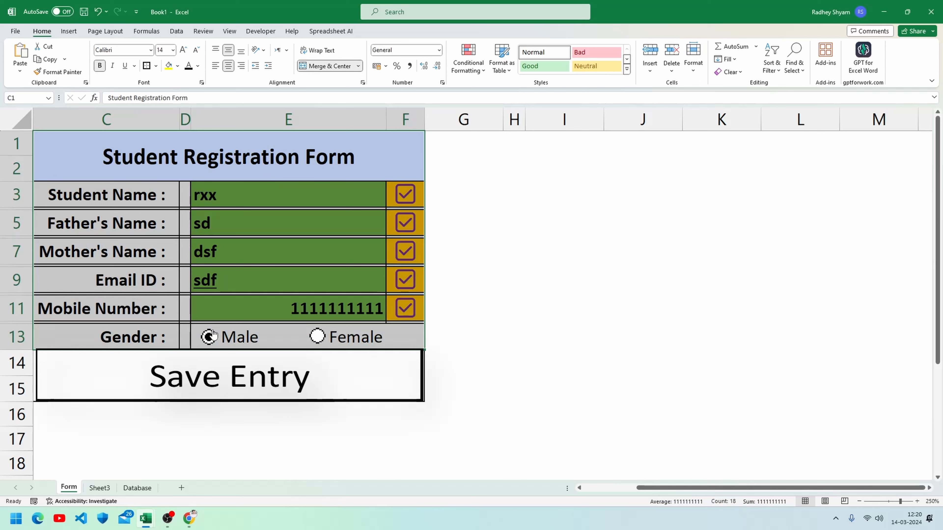
Replace the student name in the registration form with 654 and save the entry
left_click_drag(165, 195, 366, 330)
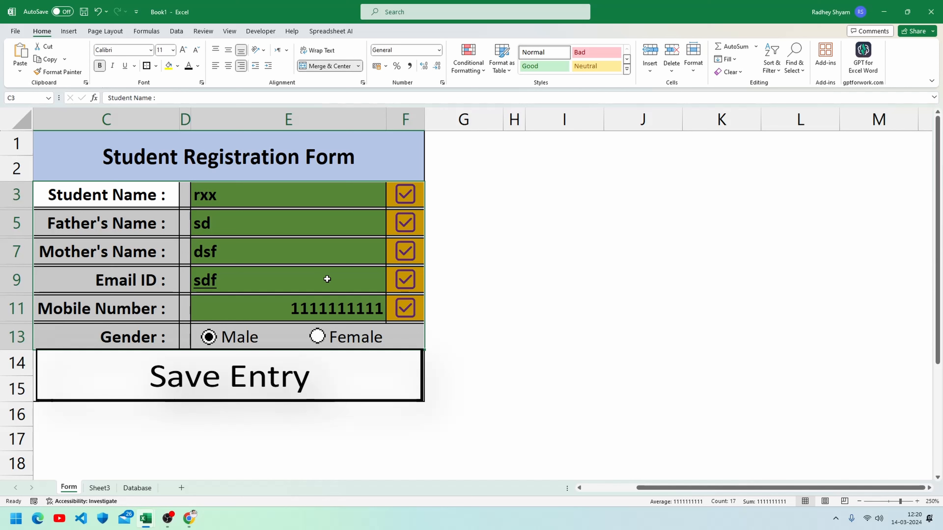
left_click(298, 191)
key("Delete")
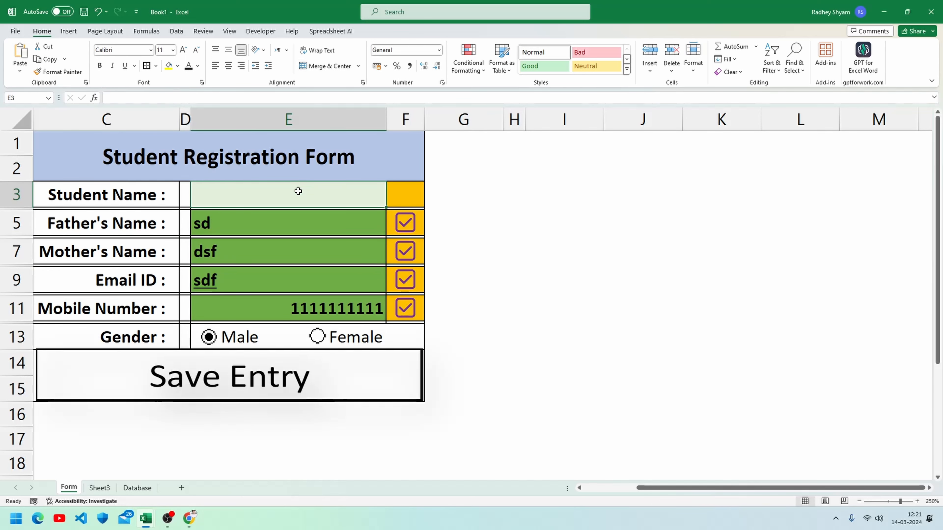
type("654")
key("Return")
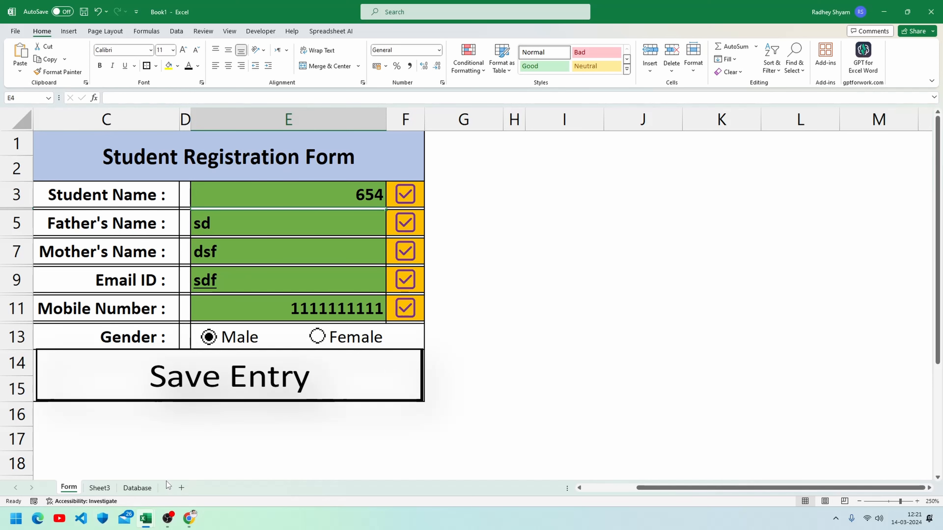
left_click(219, 373)
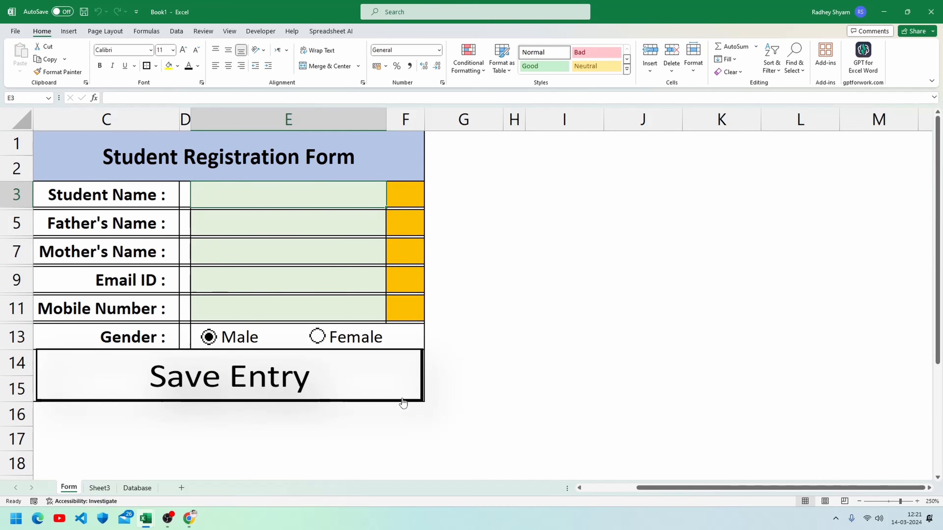
Review the newly saved record in row 2 of the Database sheet, from Student Name to Gender
left_click(152, 487)
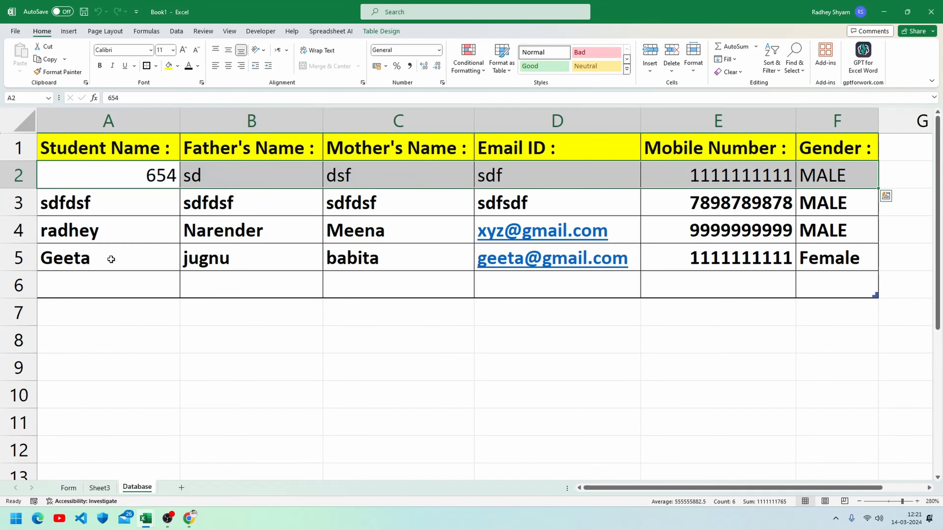
left_click_drag(82, 178, 796, 163)
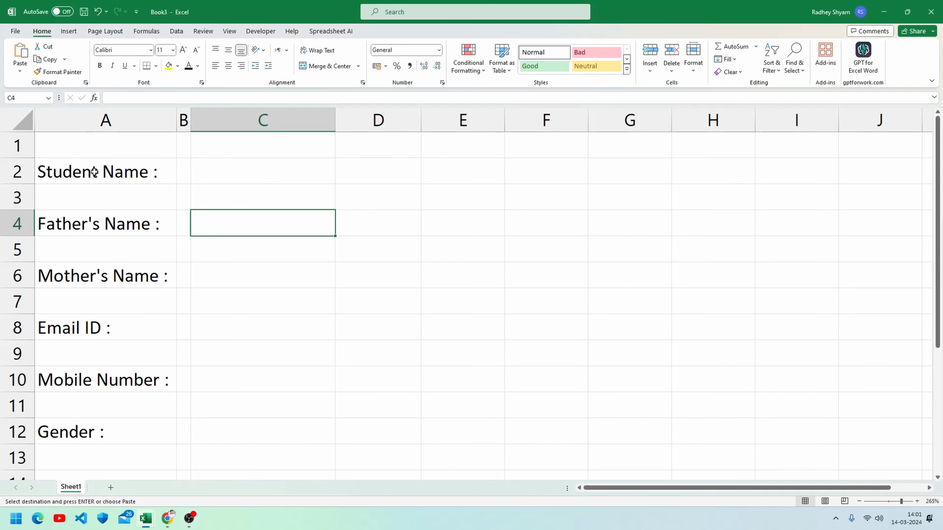
Start a conditional formatting rule on entry cells C2, C4, C6, C8 and C10 that formats only cells containing Blanks
left_click_drag(94, 172, 117, 435)
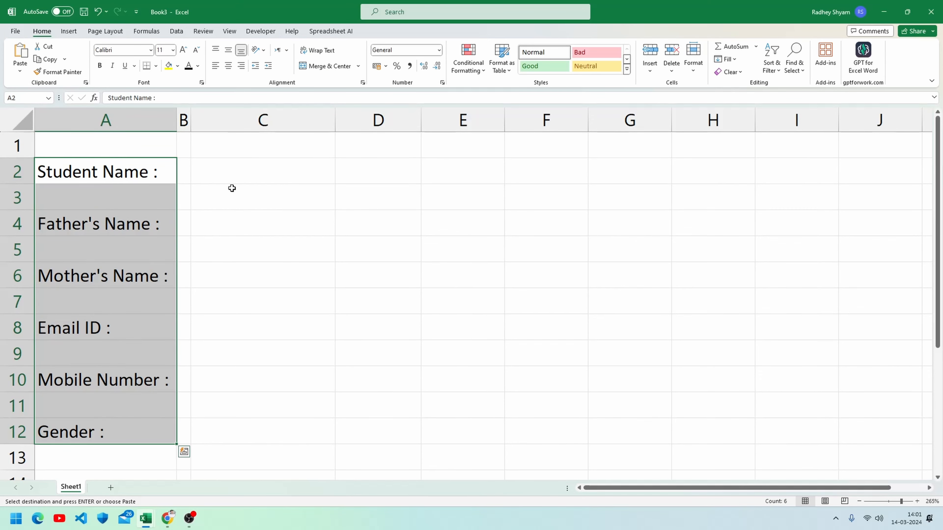
left_click(233, 172)
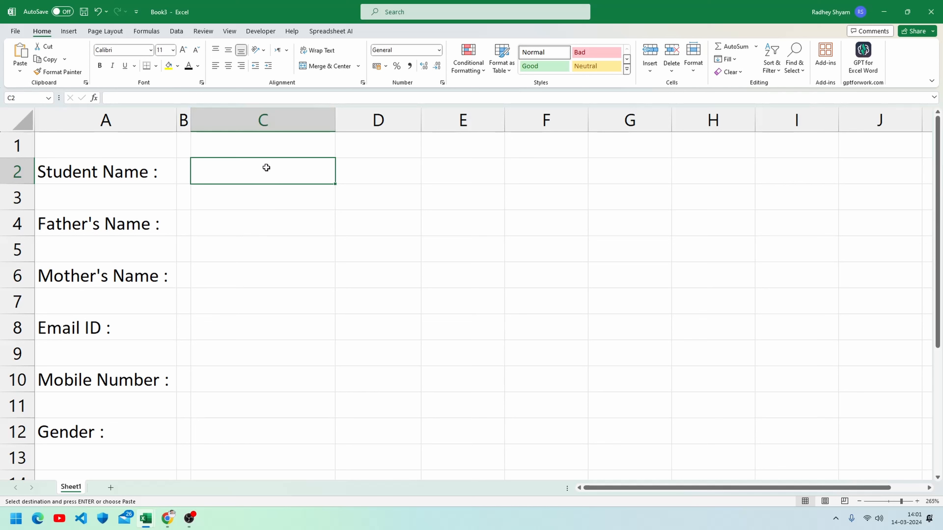
left_click(234, 232, "ctrl")
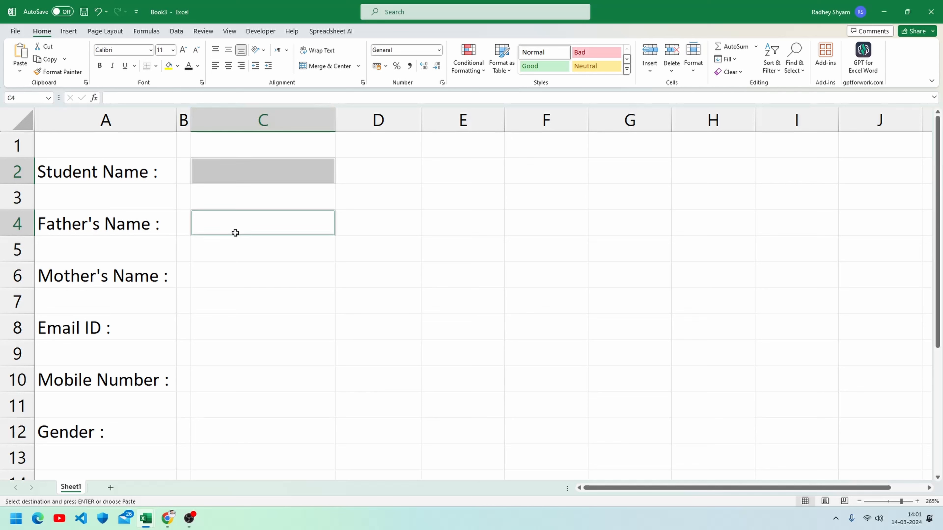
left_click(235, 278, "ctrl")
left_click(235, 321, "ctrl")
left_click(236, 368, "ctrl")
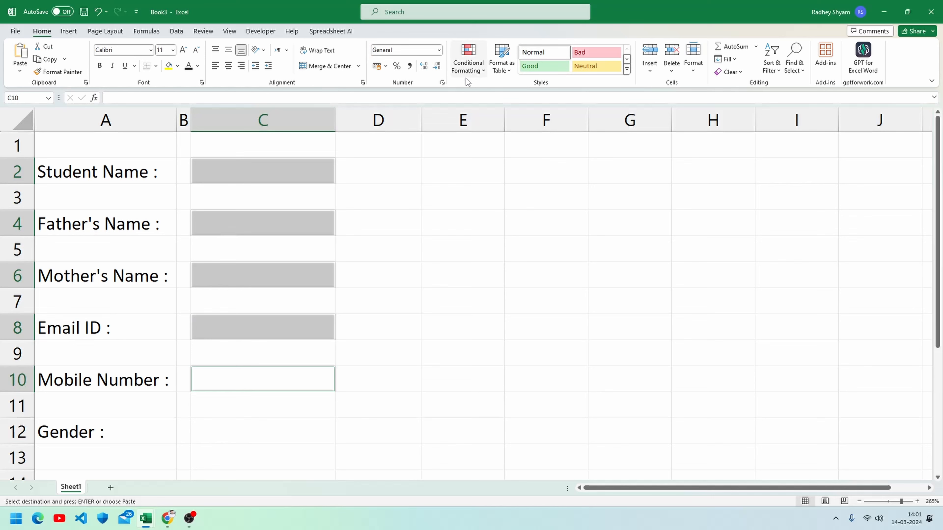
left_click(450, 71)
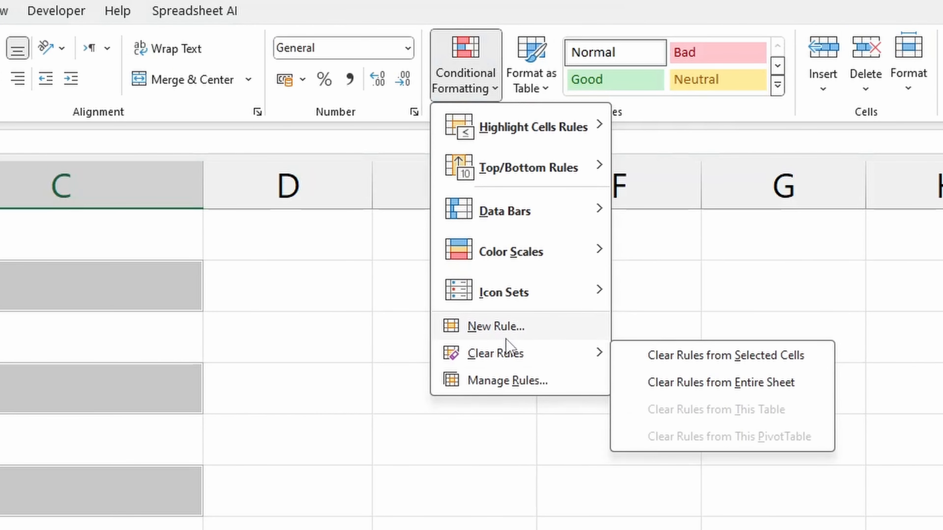
left_click(506, 336)
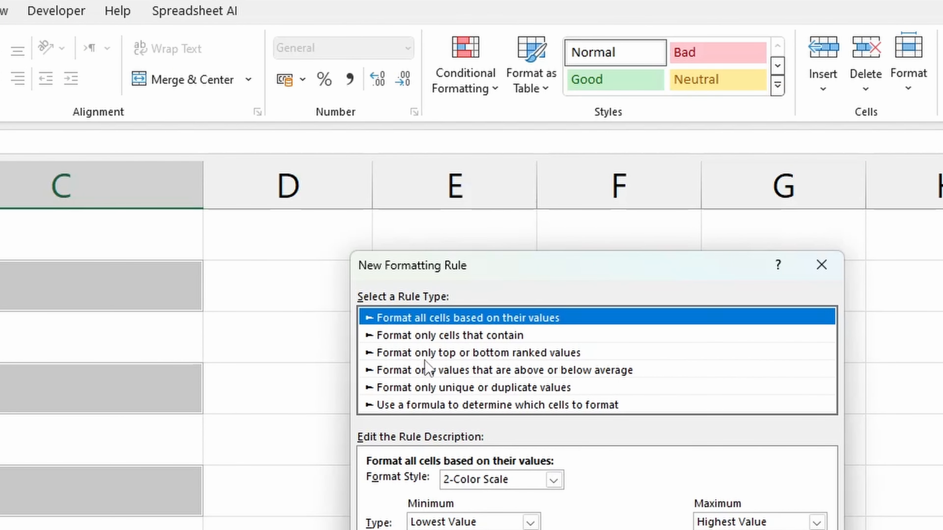
left_click(467, 336)
left_click(449, 482)
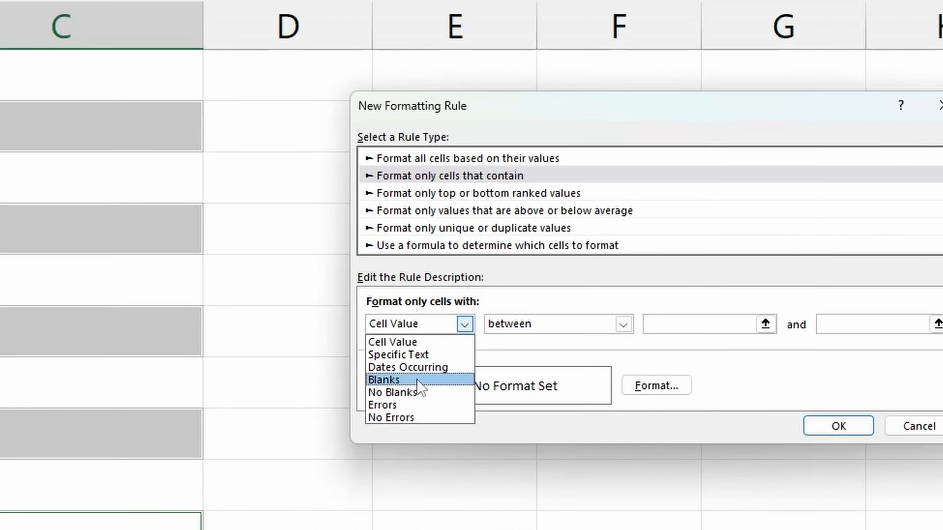
left_click(408, 379)
Give the Blanks rule a very light green background fill and apply it to the entry cells
left_click(630, 388)
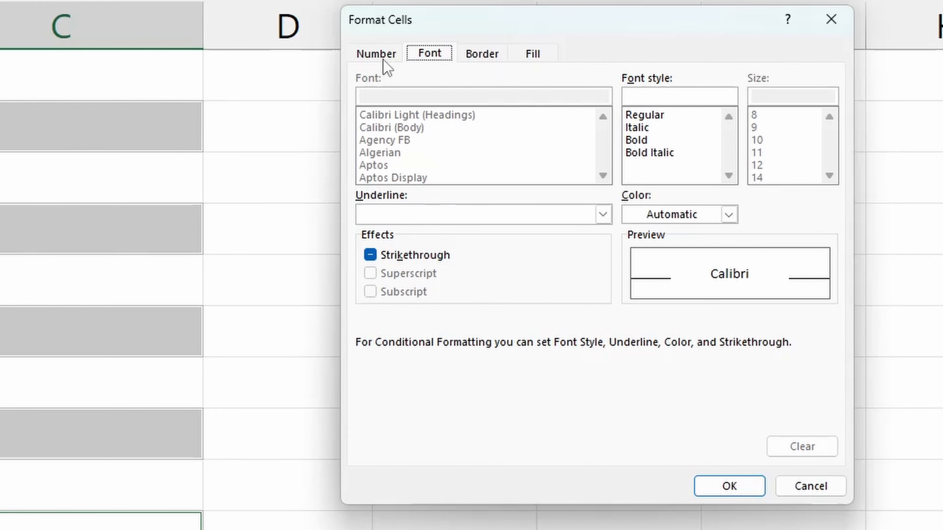
left_click(533, 55)
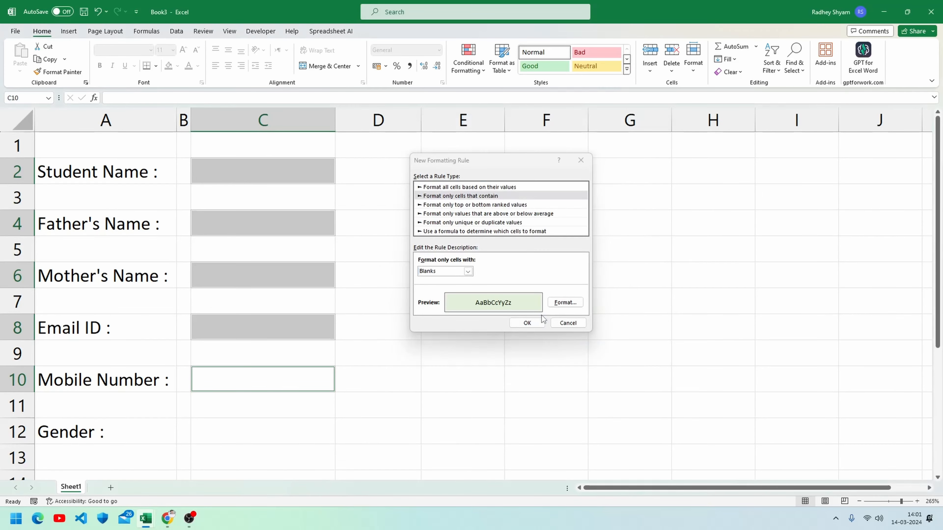
left_click(540, 321)
left_click(227, 215)
left_click(297, 177)
left_click(263, 432)
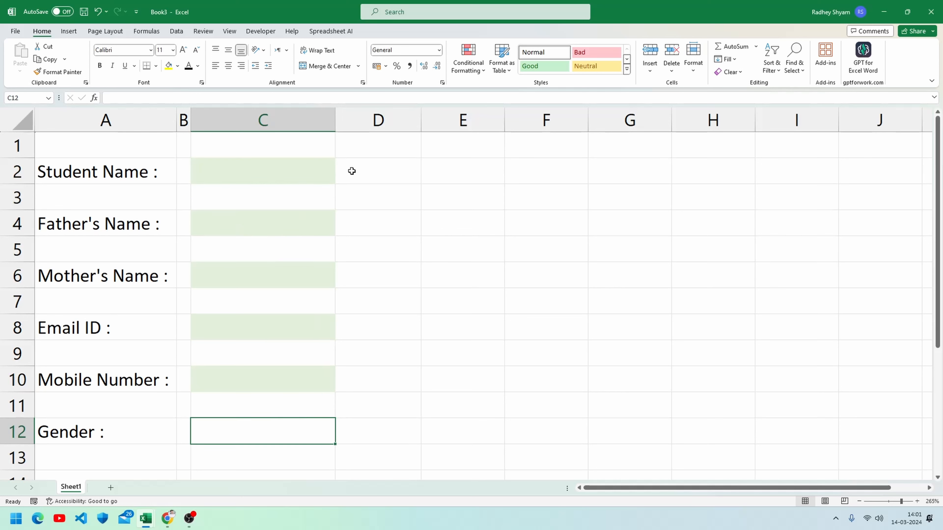
left_click(286, 177)
left_click(293, 238)
left_click(286, 145)
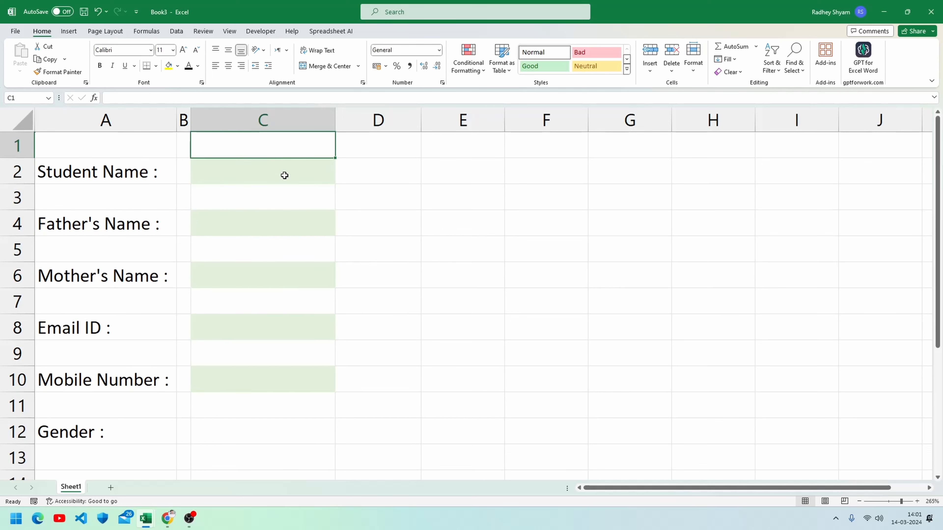
Start a second conditional formatting rule on C2, C4, C6, C8 and C10 that formats only cells with No Blanks
left_click(288, 176)
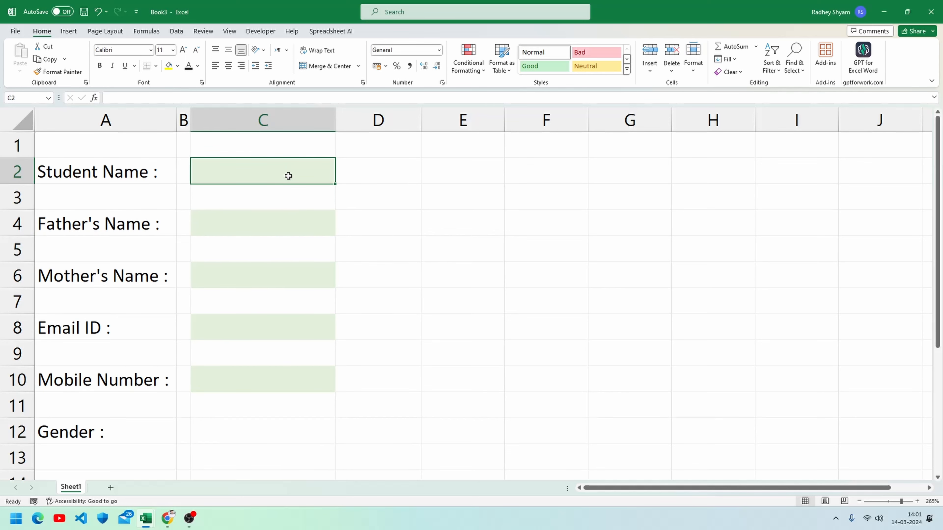
left_click(273, 225, "ctrl")
left_click(278, 276, "ctrl")
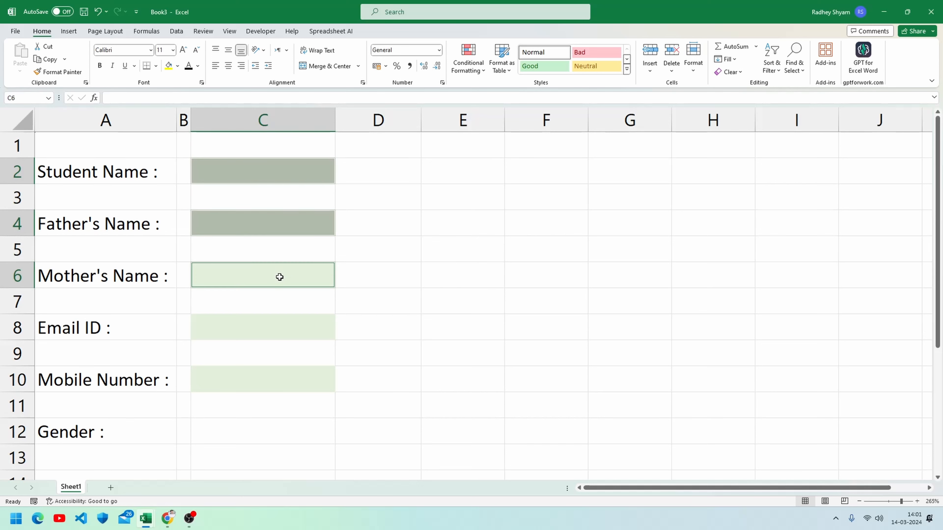
left_click(270, 330, "ctrl")
left_click(269, 371, "ctrl")
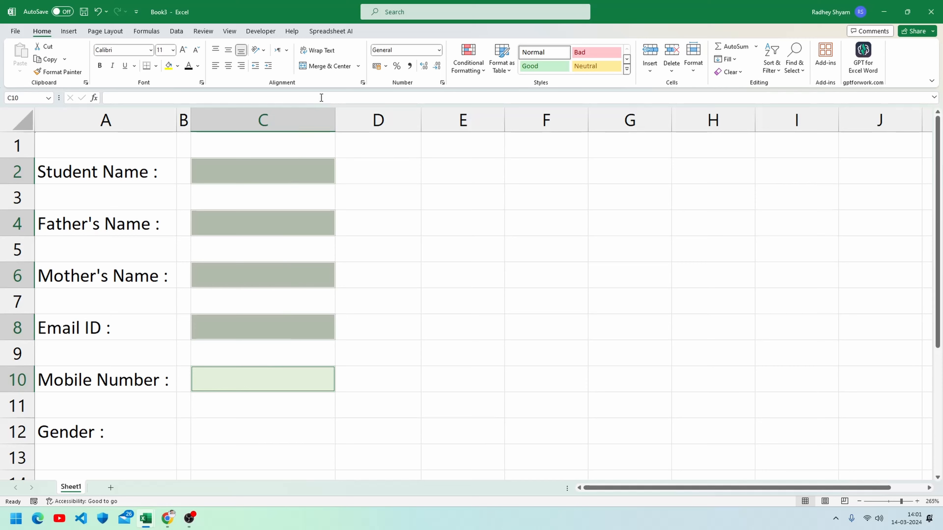
left_click(468, 68)
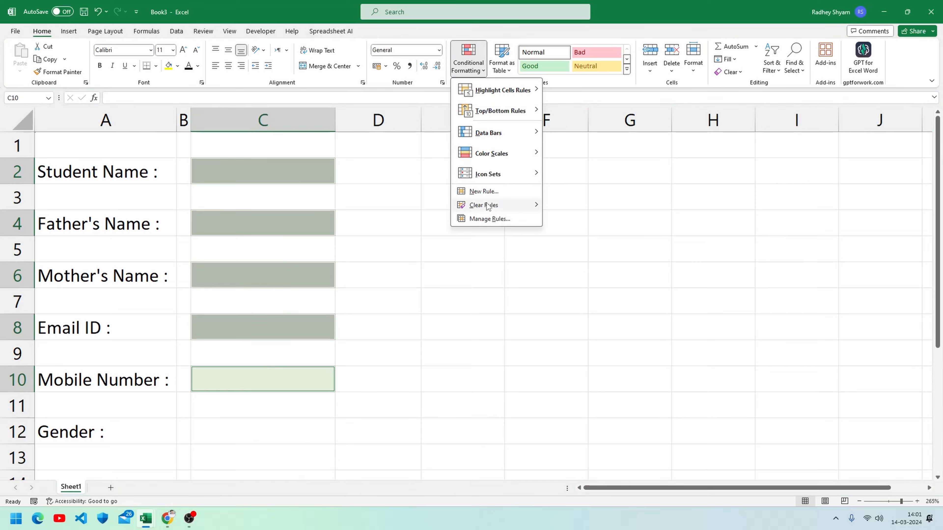
left_click(484, 191)
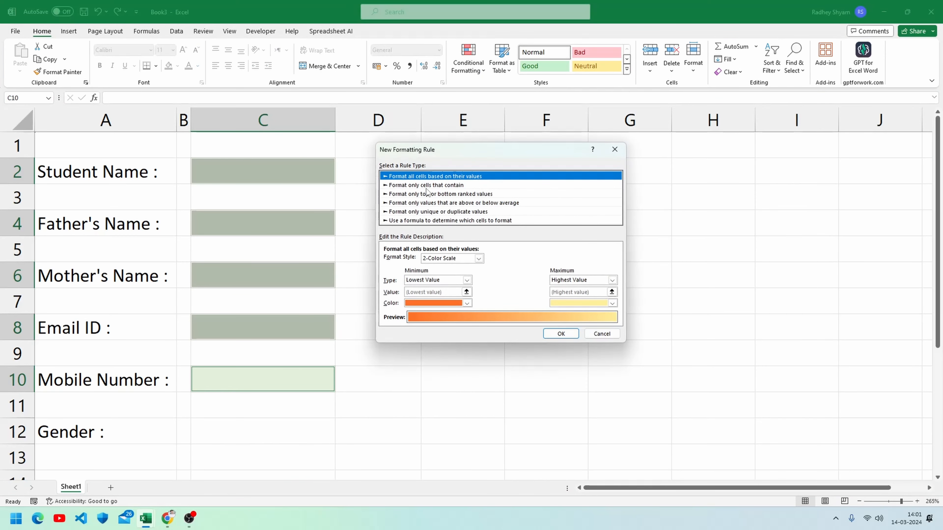
left_click(441, 186)
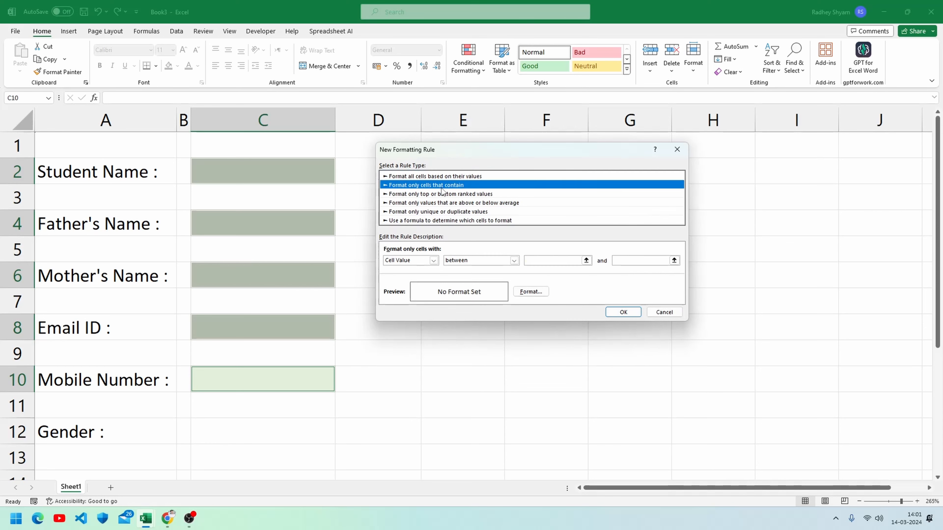
left_click(433, 260)
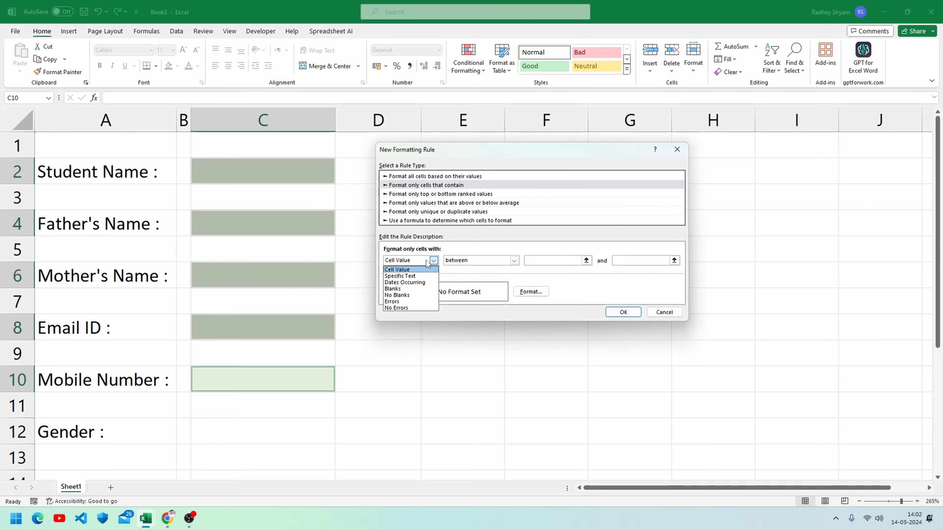
left_click(406, 295)
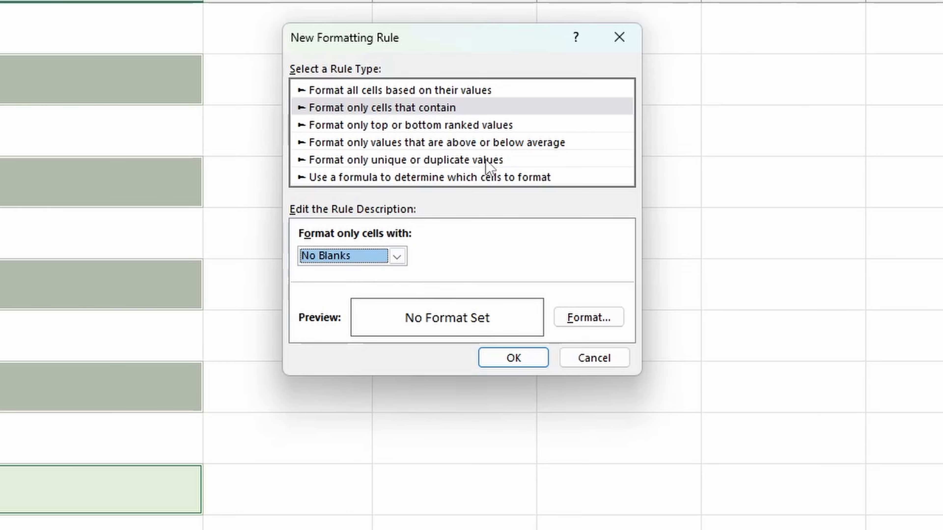
Format the No Blanks rule with a medium green fill and bold red font, and apply it
left_click(605, 322)
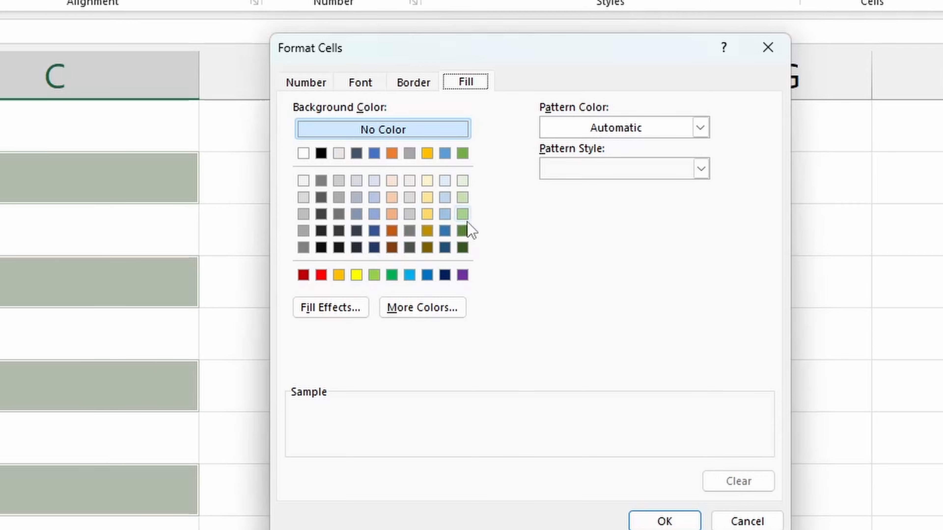
left_click(462, 215)
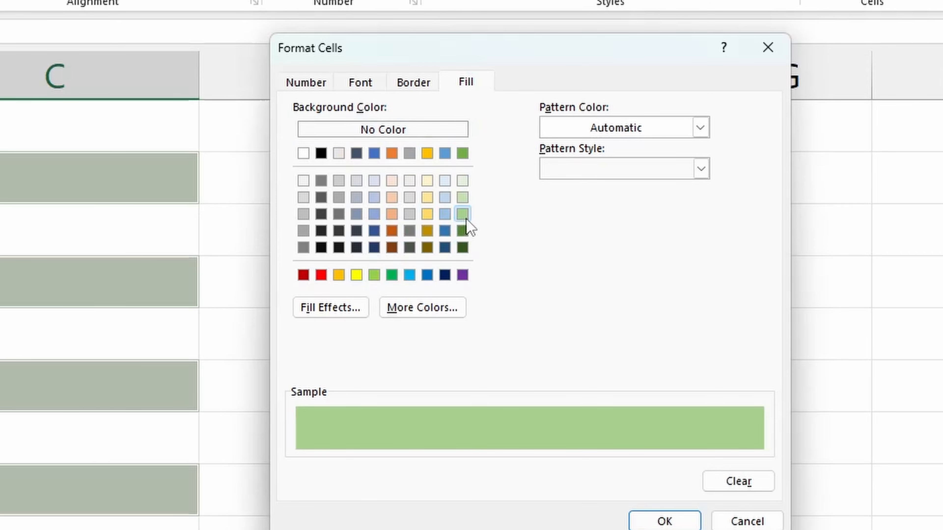
left_click(370, 84)
left_click(609, 170)
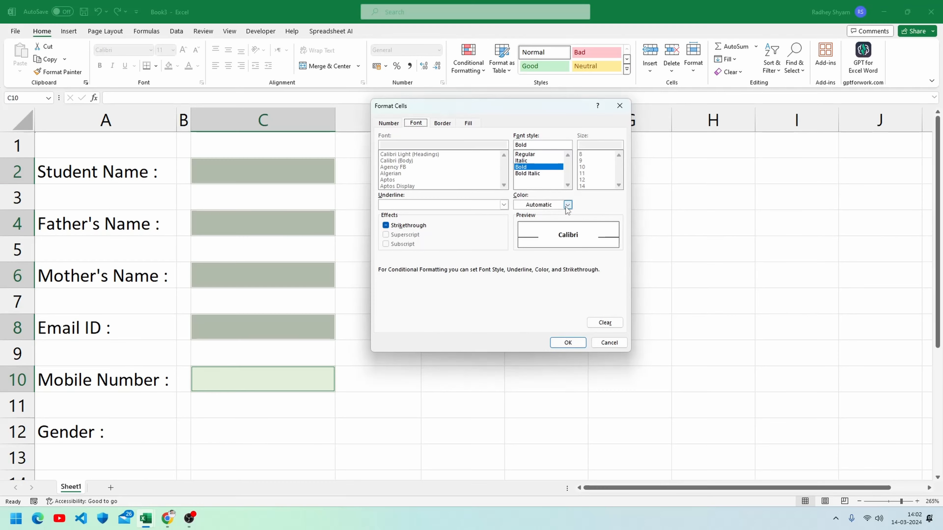
left_click(663, 246)
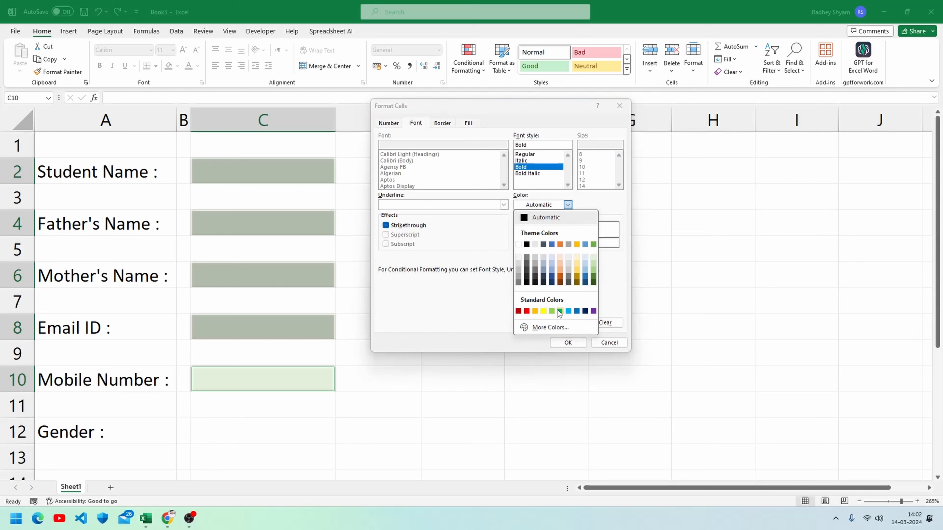
left_click(526, 311)
left_click(567, 343)
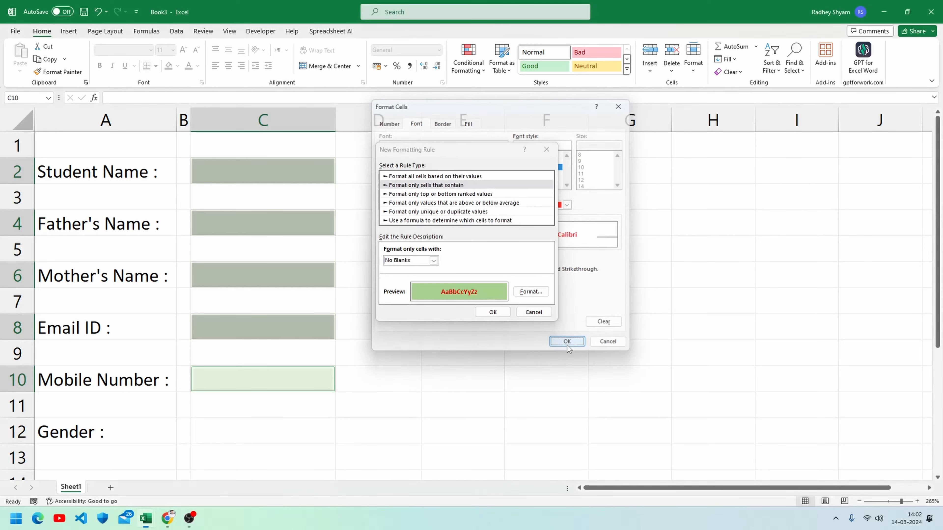
left_click(490, 307)
Test the formatting by entering fsdfsd as the student name in C2, and clear the cell again
left_click(264, 174)
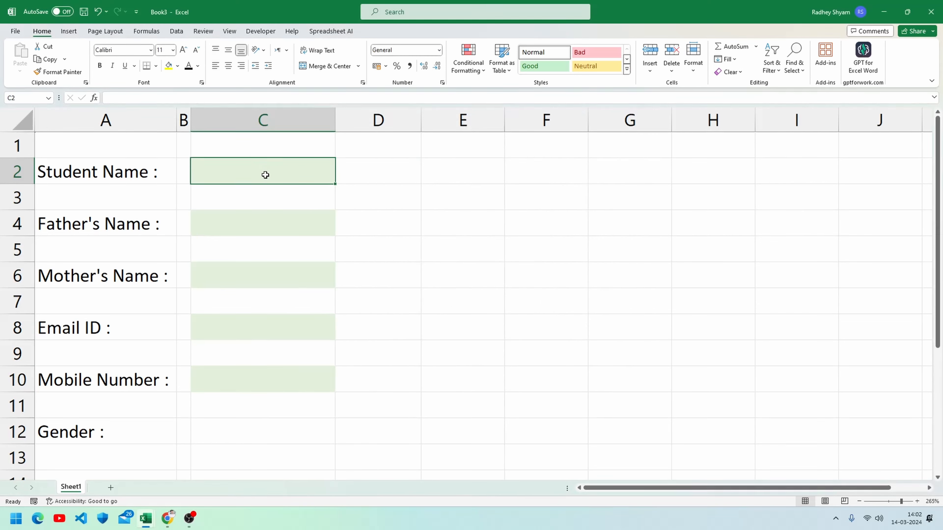
type("fsdfsd")
left_click(342, 208)
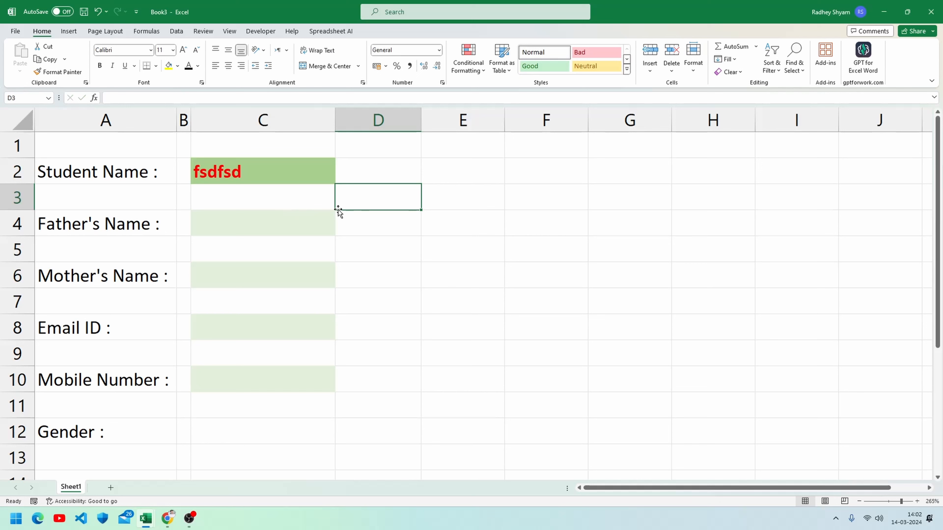
left_click(276, 174)
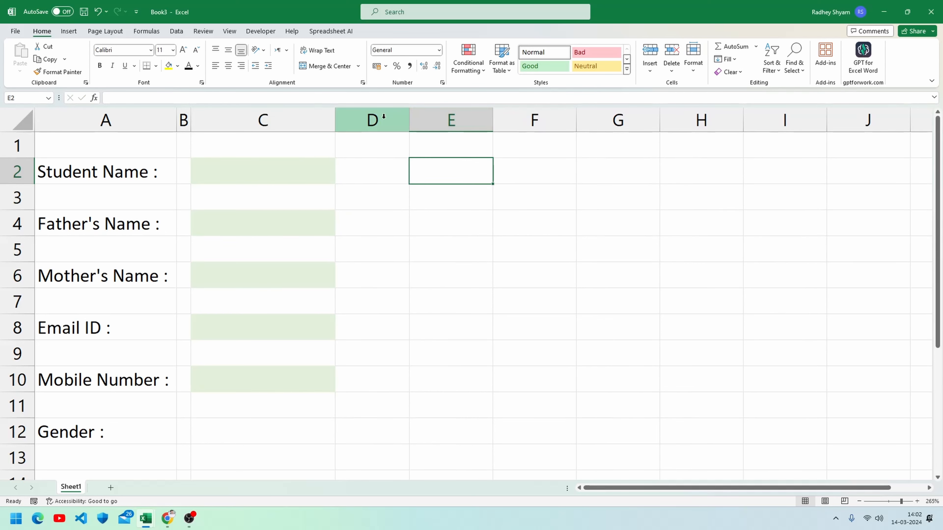
Narrow column D to about a third of its width, beside the entry cells
left_click(381, 120)
left_click_drag(410, 120, 359, 120)
Enter a formula in D2 that stays blank when C2 is empty and otherwise shows a check mark: =IF(C2="","","✅")
left_click(347, 174)
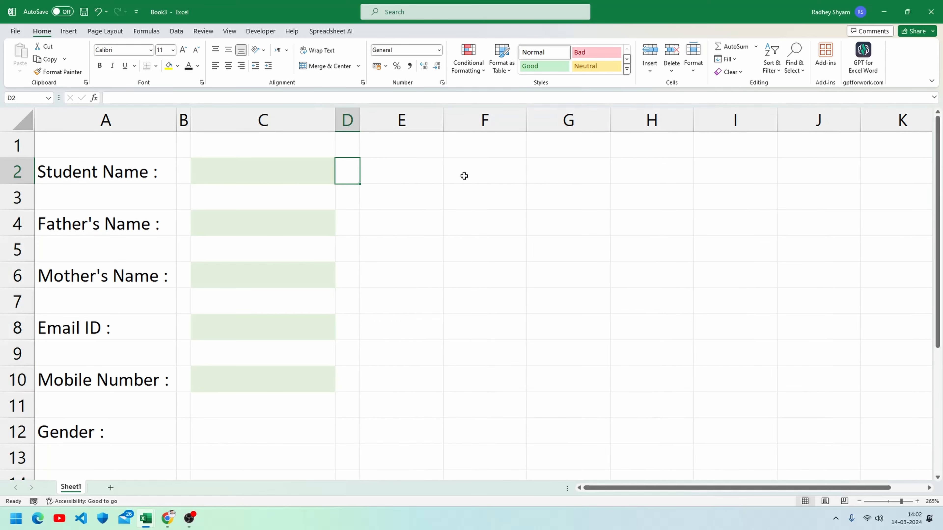
type("=")
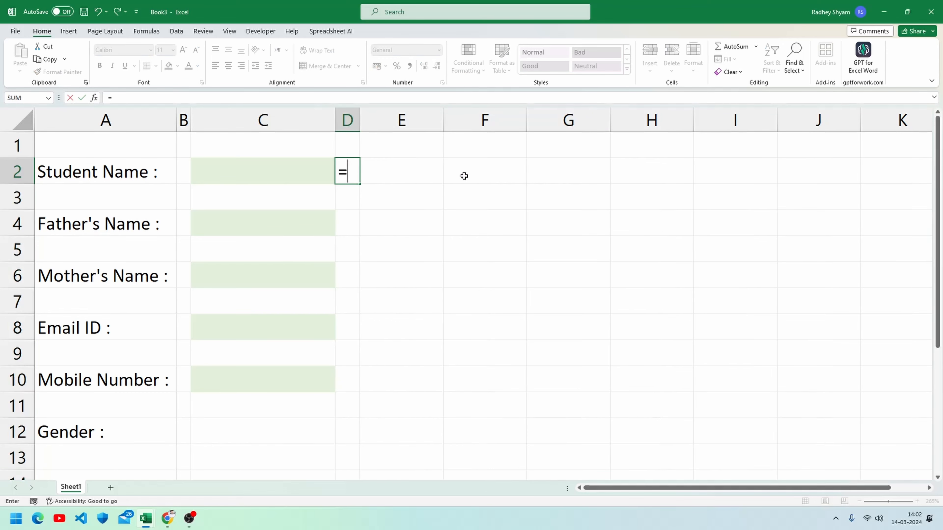
type("if")
key("Tab")
key("Left")
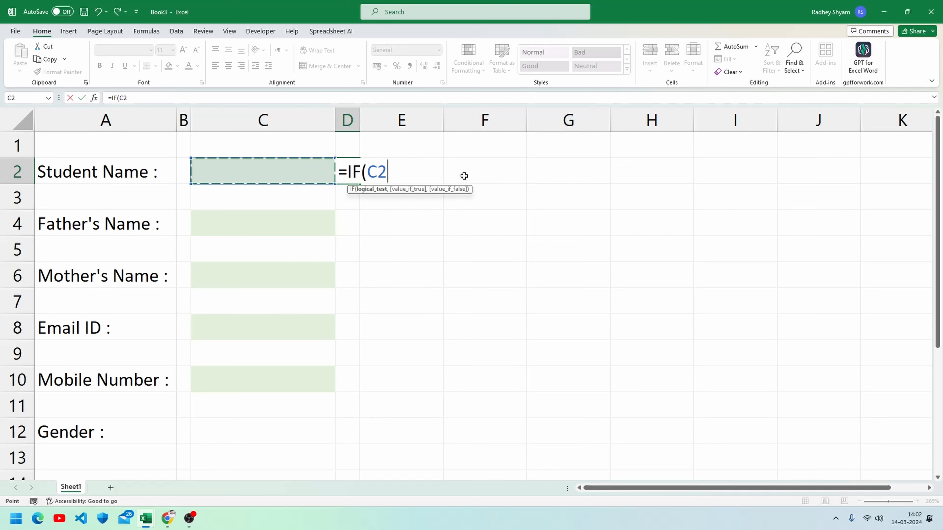
type("=\"\",")
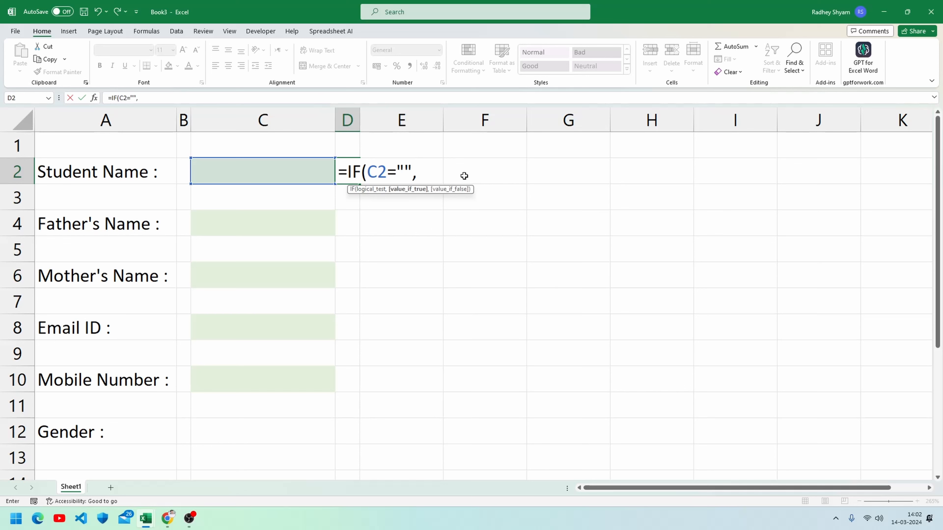
type("\"\",")
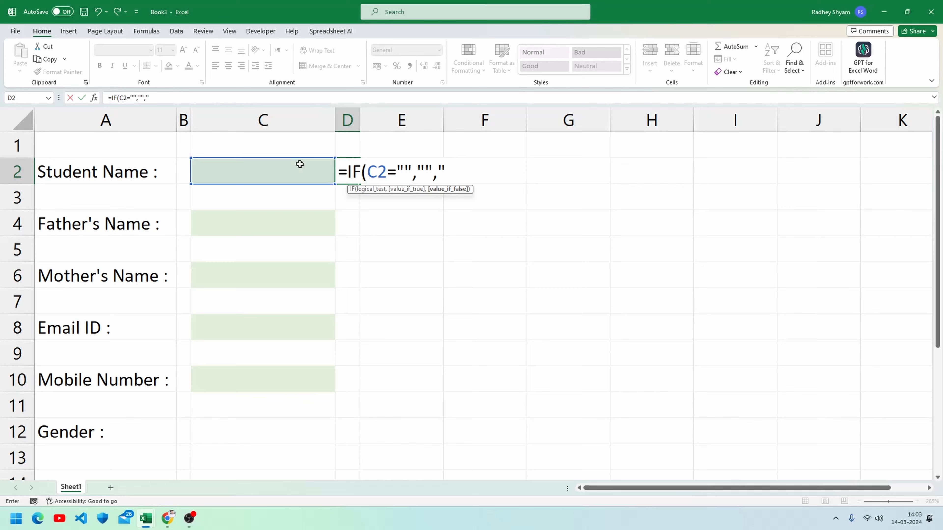
key("super+period")
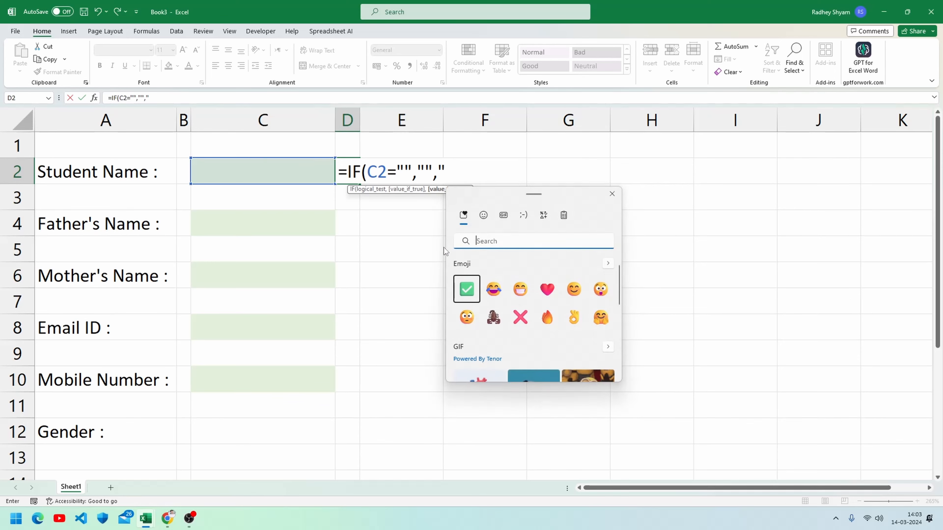
left_click(478, 291)
key("Escape")
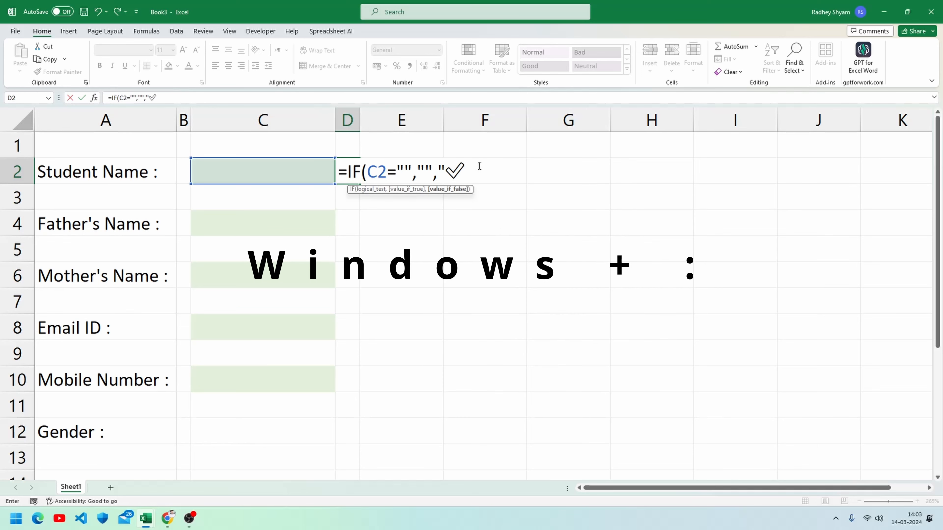
type("\"")
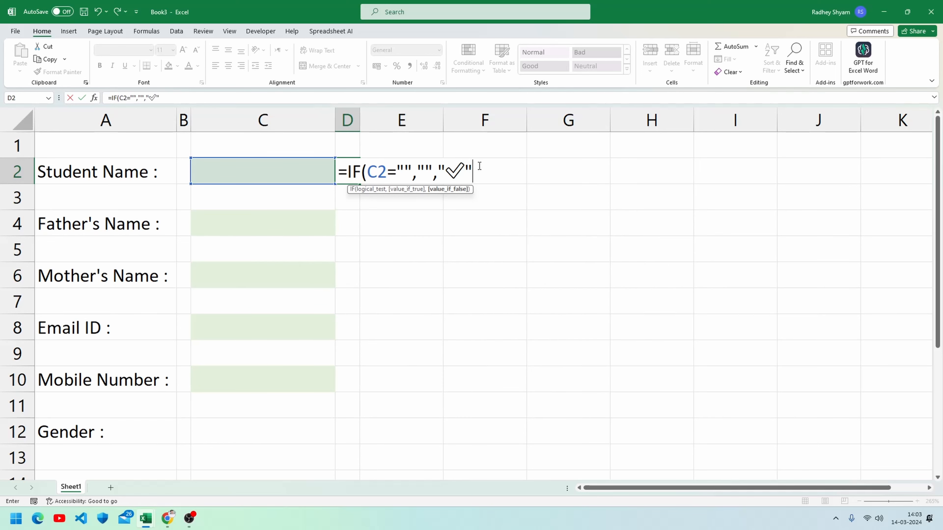
type(")")
key("Return")
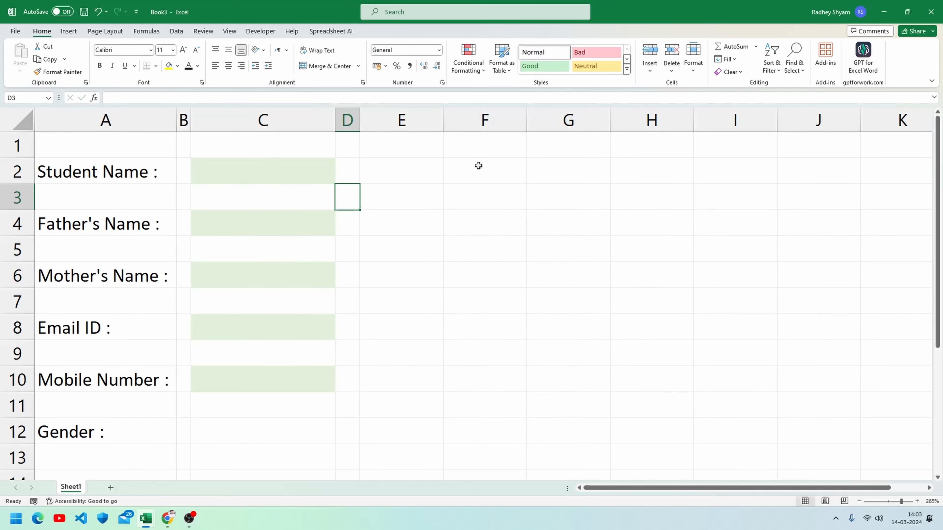
Test the check mark formula by entering sfsdf as the student name in C2
left_click(286, 168)
type("sfsdf")
key("Return")
left_click(315, 176)
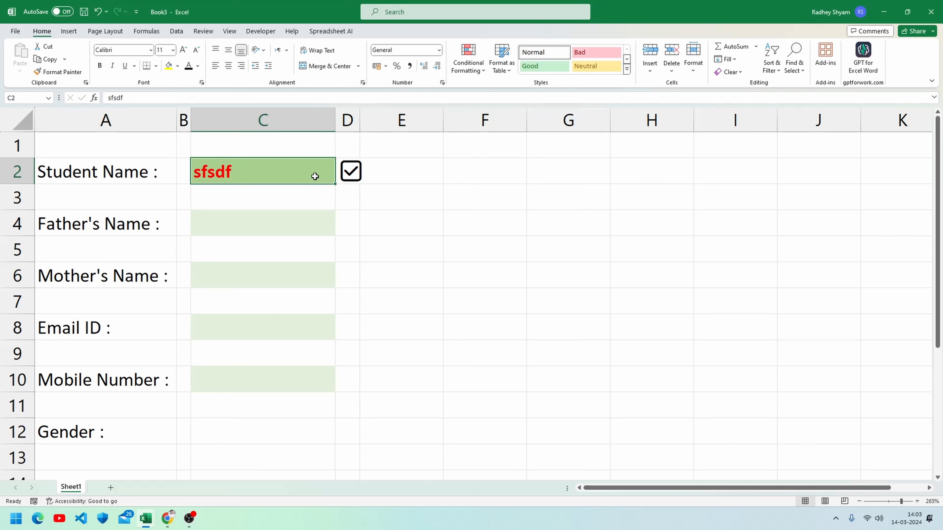
Widen column D slightly and center the check mark horizontally in D2
left_click_drag(359, 120, 373, 120)
left_click(362, 182)
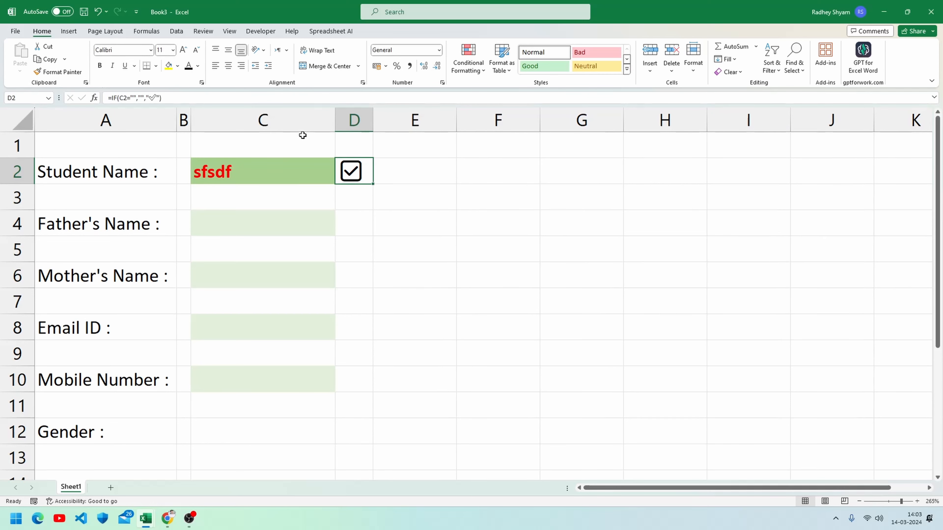
left_click(229, 66)
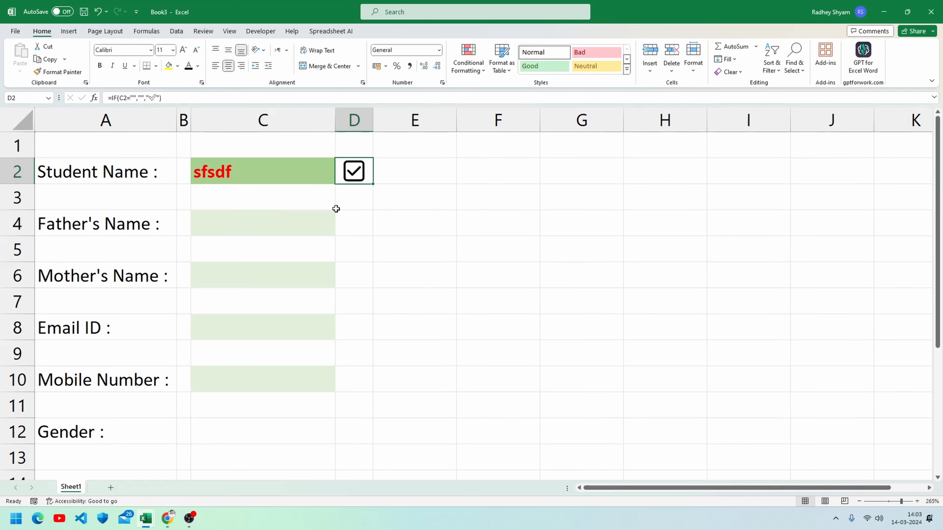
Copy the check mark formula from D2 to D4, D6, D8, D10 and D12
key("ctrl+c")
left_click(357, 223)
key("ctrl+v")
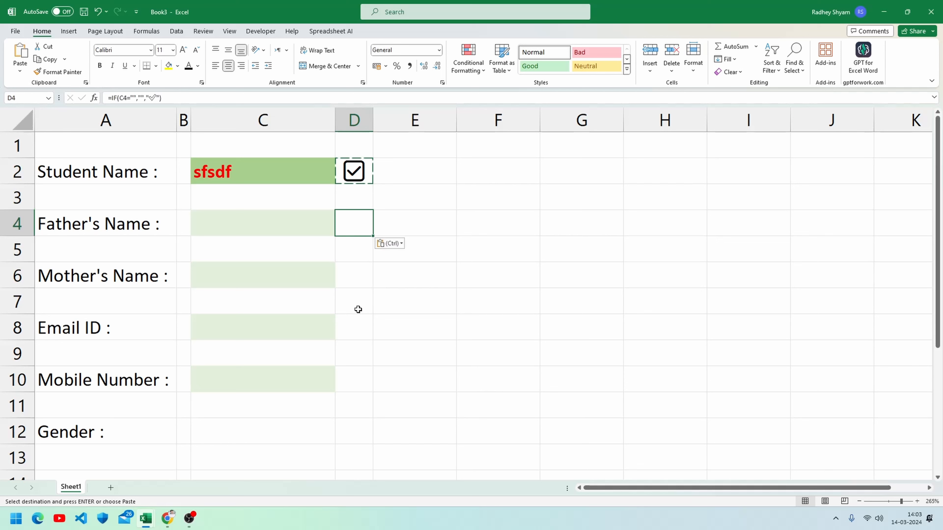
left_click(361, 284)
key("ctrl+v")
left_click(351, 362)
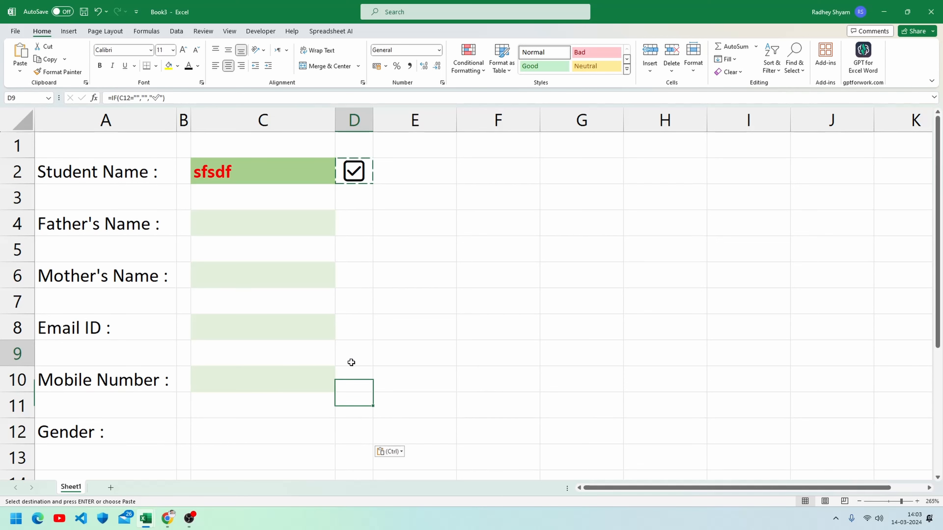
left_click(333, 423)
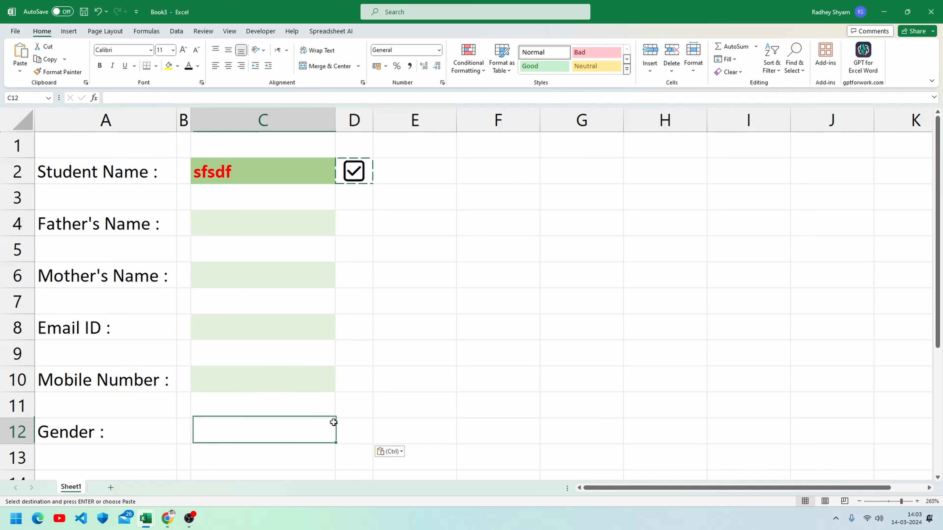
Shrink the empty spacer rows 3, 5, 7, 9 and 11 to thin gaps between the form fields
left_click(17, 197)
left_click(17, 250, "ctrl")
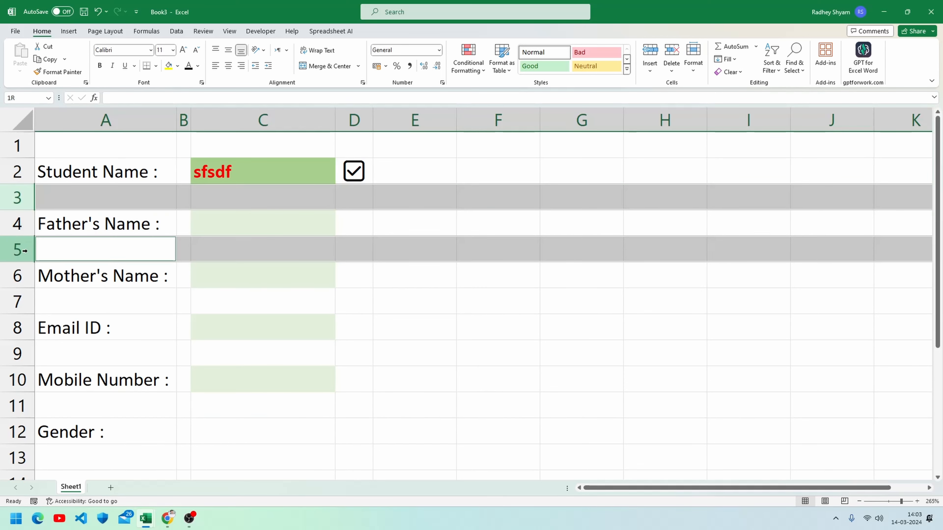
left_click(19, 302, "ctrl")
left_click(19, 354, "ctrl")
left_click(18, 405, "ctrl")
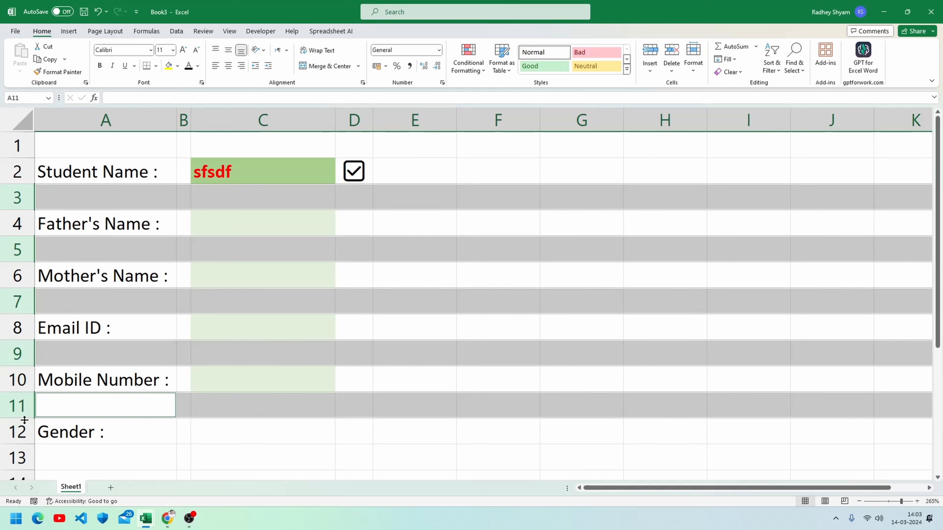
key("ctrl+9")
left_click(237, 331)
Right-align the field labels in A2:A12, from Student Name to Gender
left_click(90, 167)
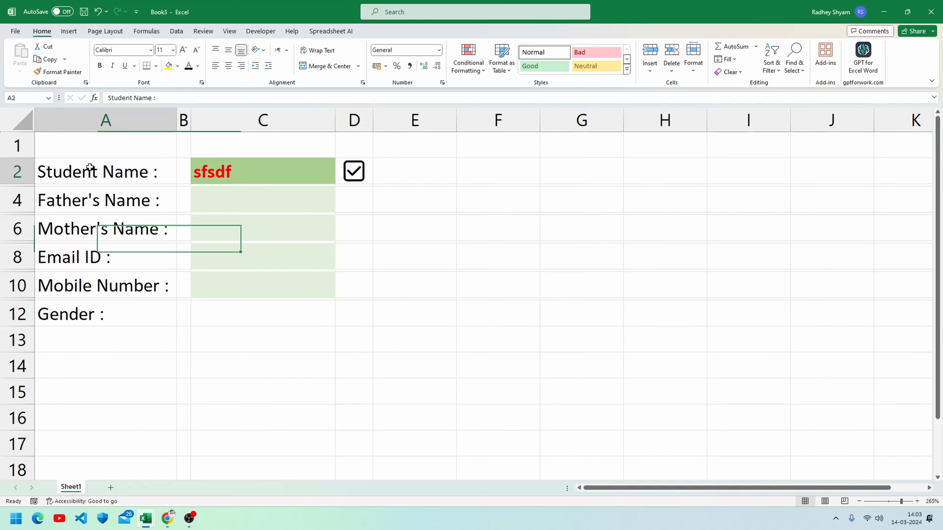
left_click_drag(89, 167, 92, 314)
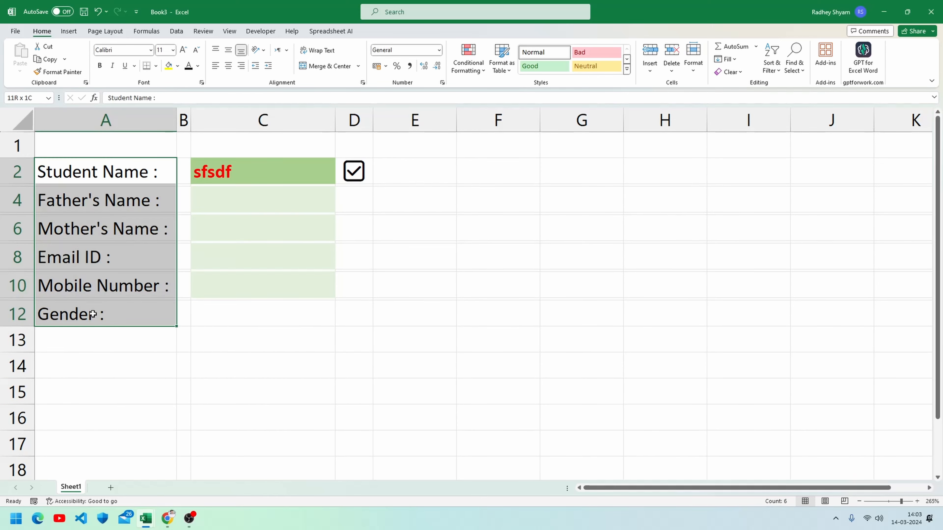
left_click(241, 65)
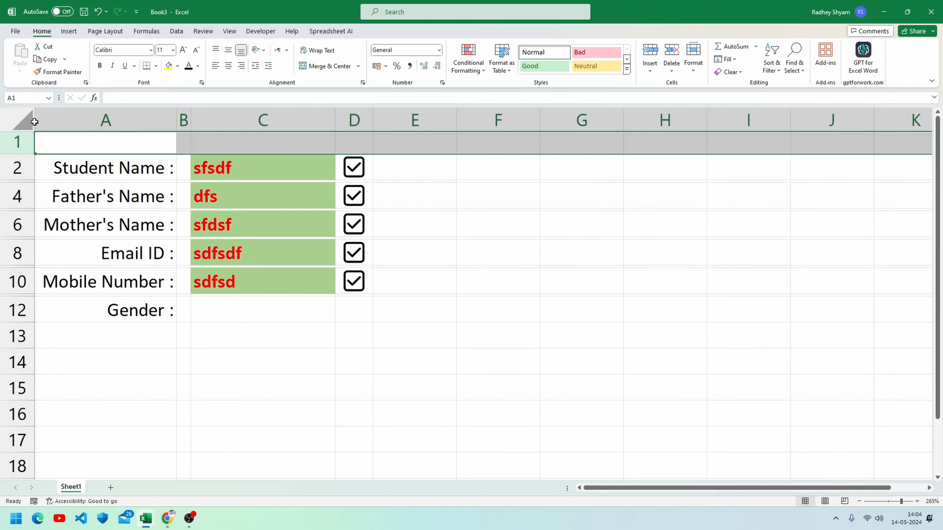
Increase the height of row 1 to about 33 and merge and center A1:D1 for the title
left_click_drag(27, 160, 27, 189)
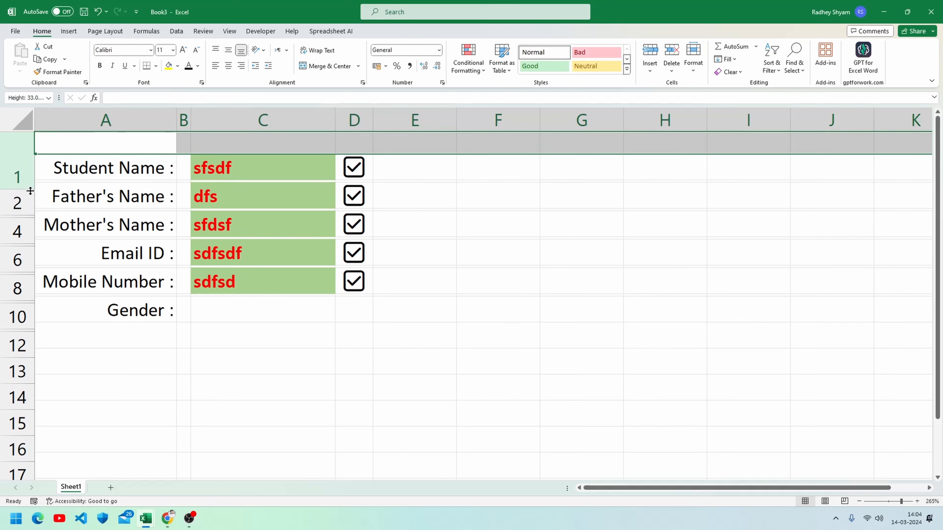
left_click_drag(86, 162, 356, 149)
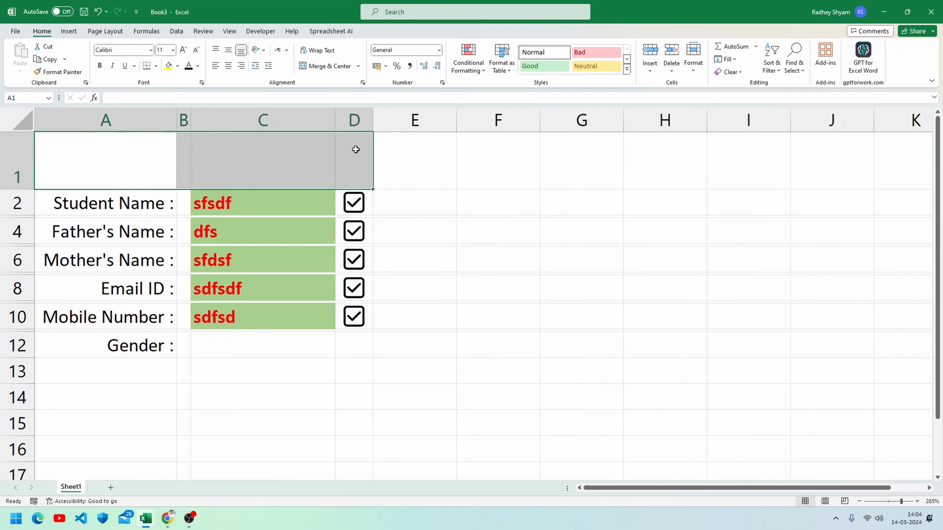
left_click(325, 66)
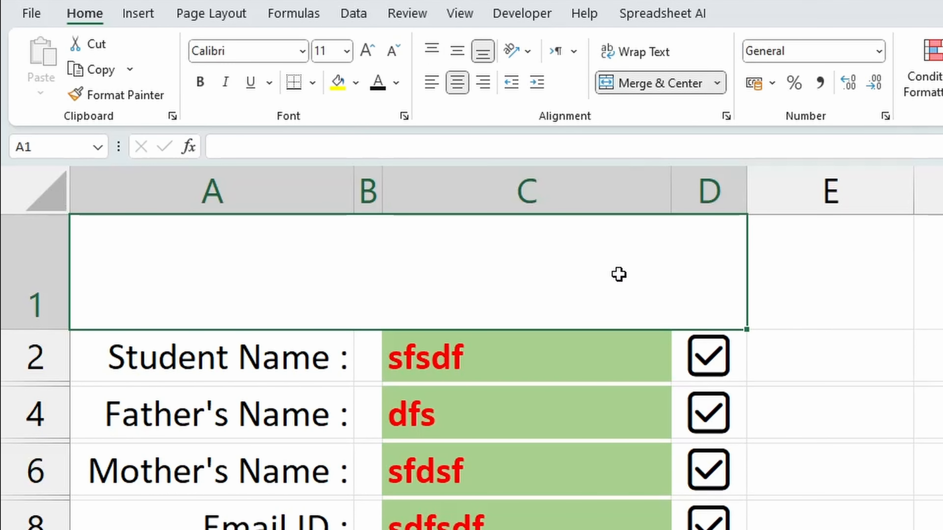
Enter the title Student Registration Form in the merged A1 cell and align it vertically to the middle
double_click(619, 275)
type("Stude")
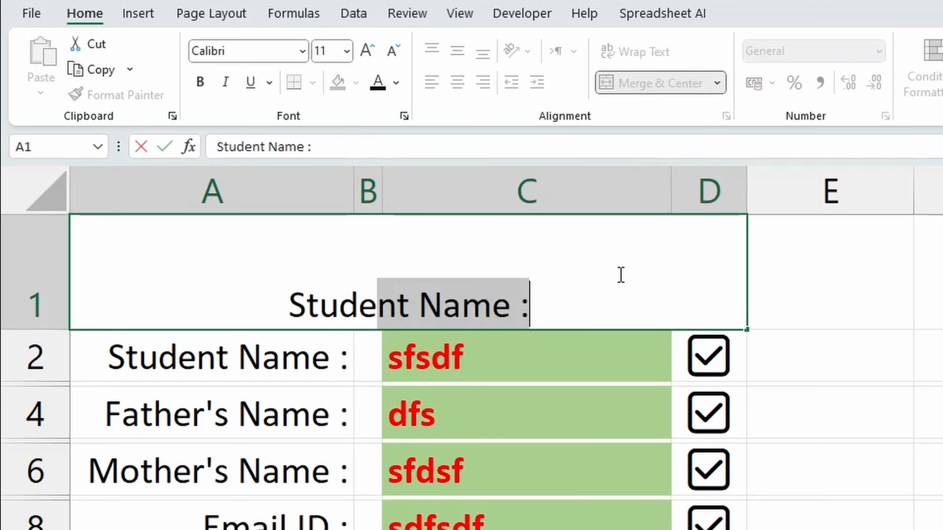
type("nt Regist")
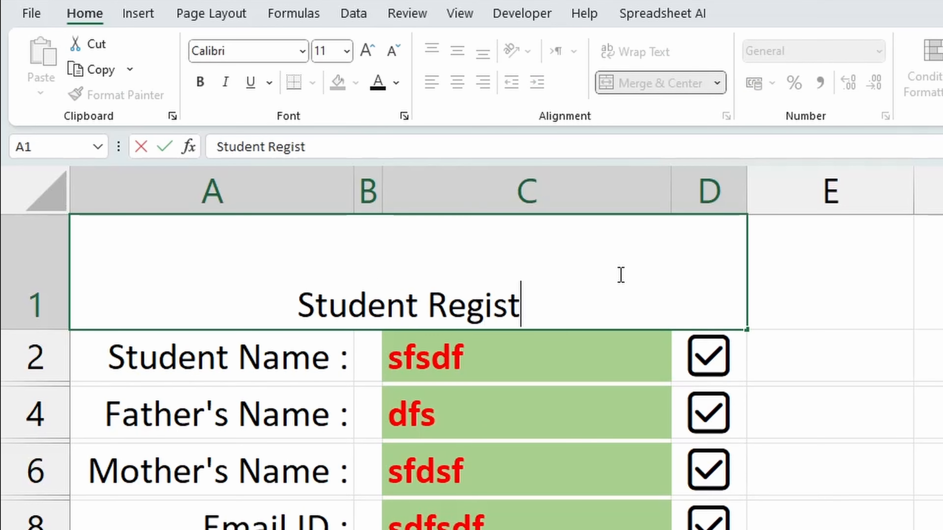
type("ration Form")
key("Return")
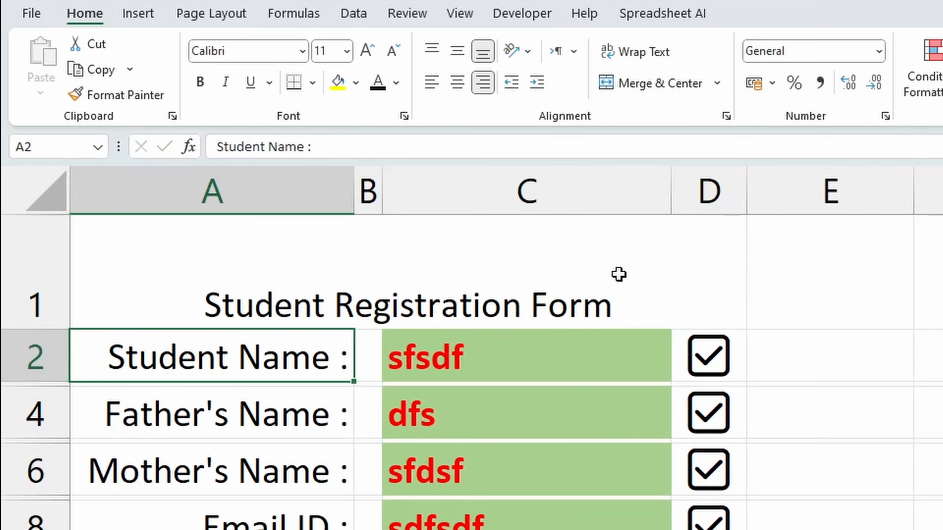
left_click(629, 263)
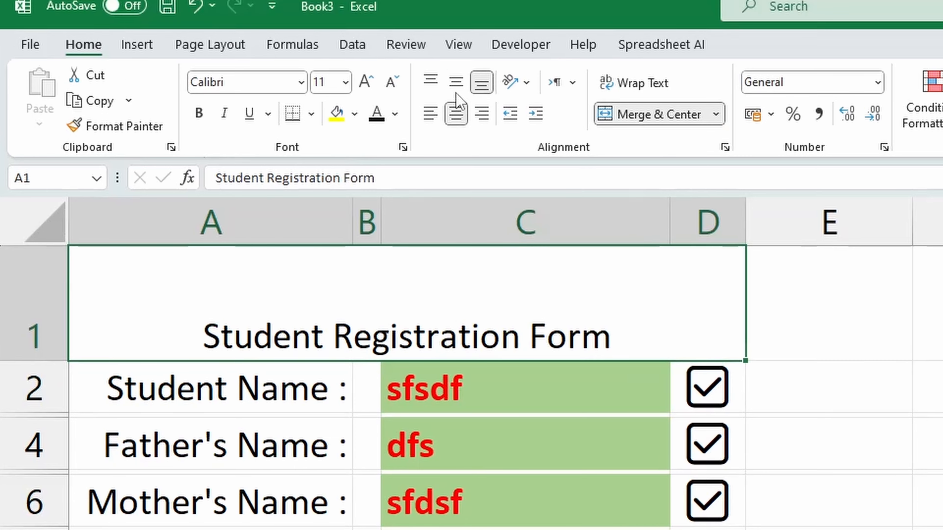
left_click(457, 51)
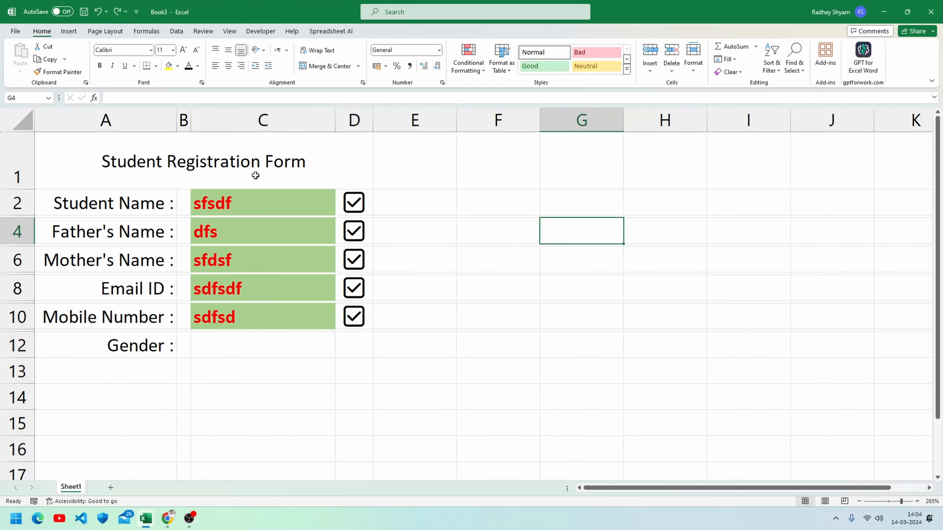
Set the title's font size to 18 and fill its merged cell with the standard light blue
left_click(223, 158)
left_click(173, 50)
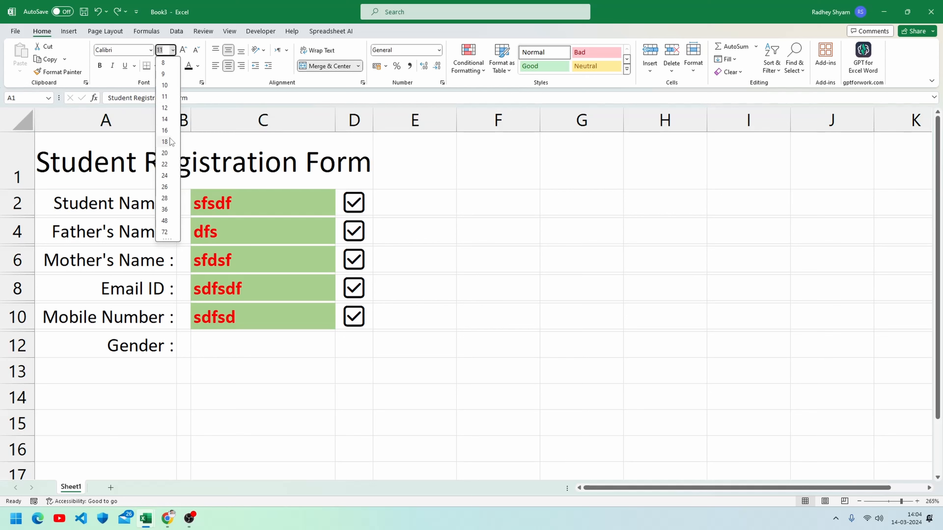
left_click(166, 142)
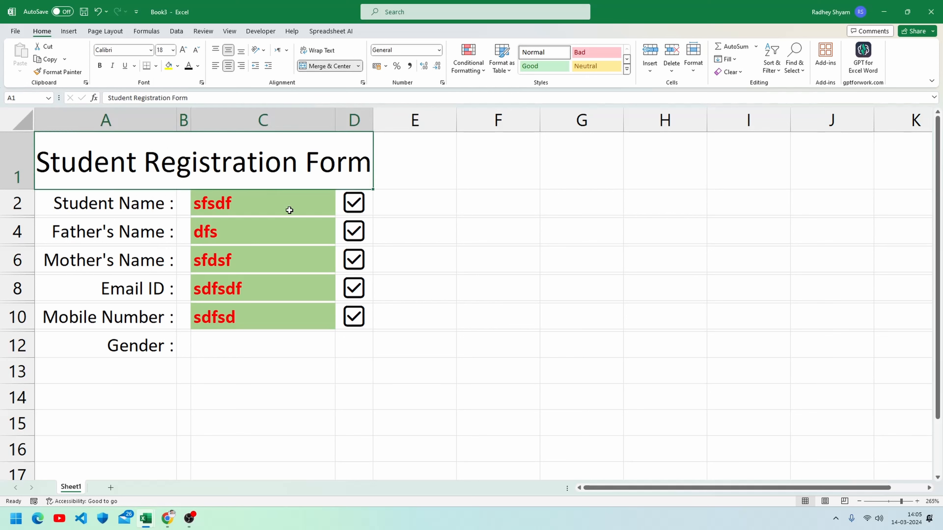
left_click(484, 248)
left_click(284, 179)
left_click(178, 66)
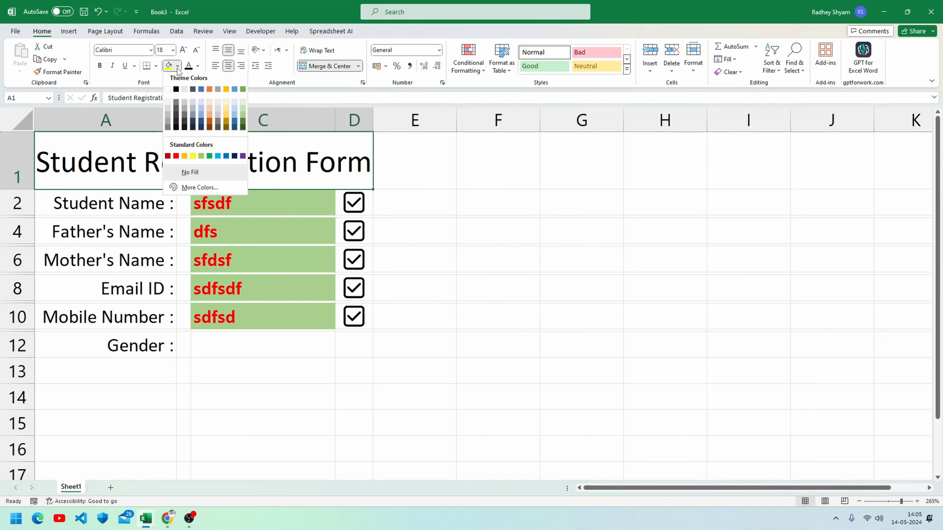
left_click(218, 158)
left_click(447, 241)
Apply all borders to the form range A1:D12, plus a thick outside border around it
left_click_drag(106, 164, 354, 345)
left_click(156, 67)
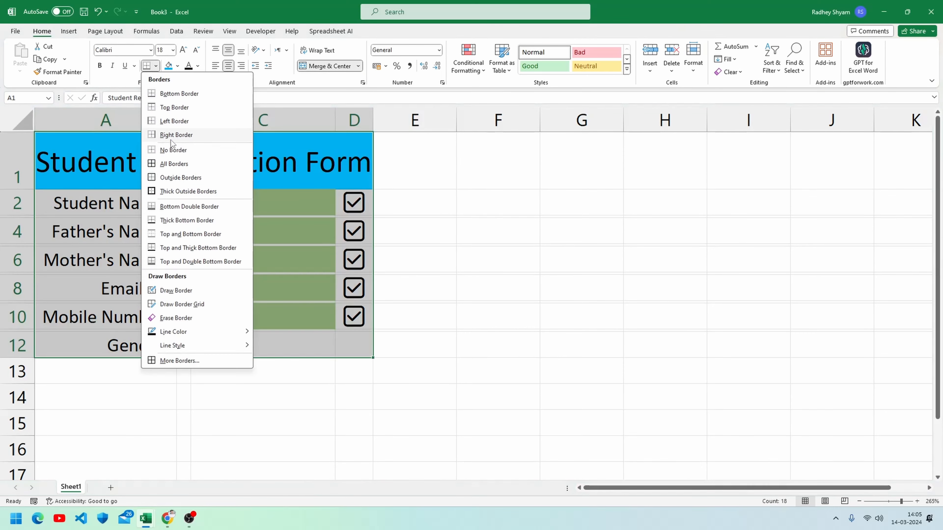
left_click(174, 163)
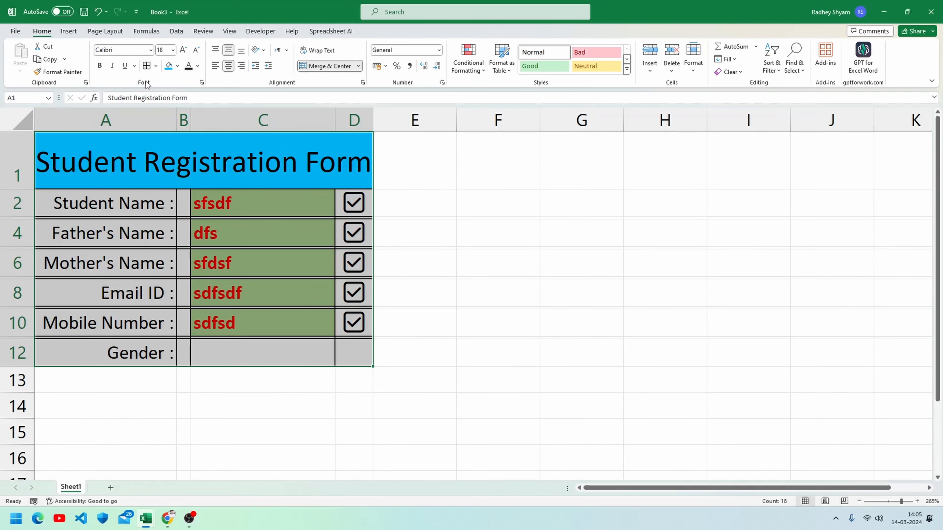
left_click(156, 67)
left_click(174, 194)
left_click(208, 432)
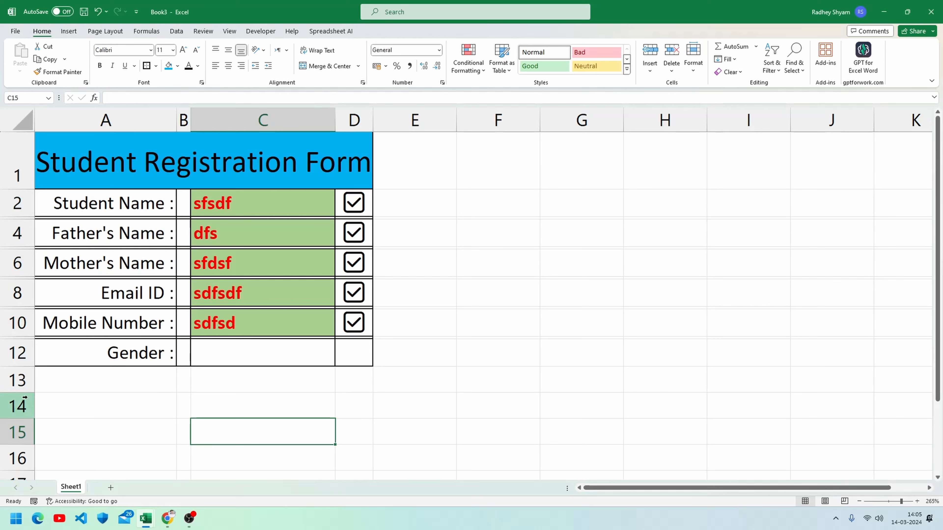
Increase the height of row 13 below the Gender row and merge and center cells A13:D13
left_click_drag(25, 393, 24, 418)
left_click(181, 429)
left_click_drag(88, 403, 365, 384)
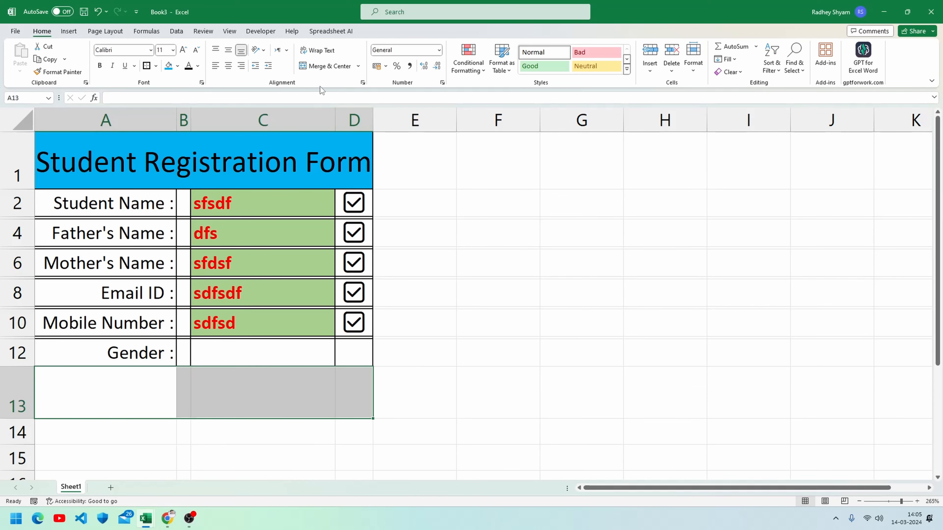
left_click(327, 66)
key("Right")
scroll(360, 417, "up", 4)
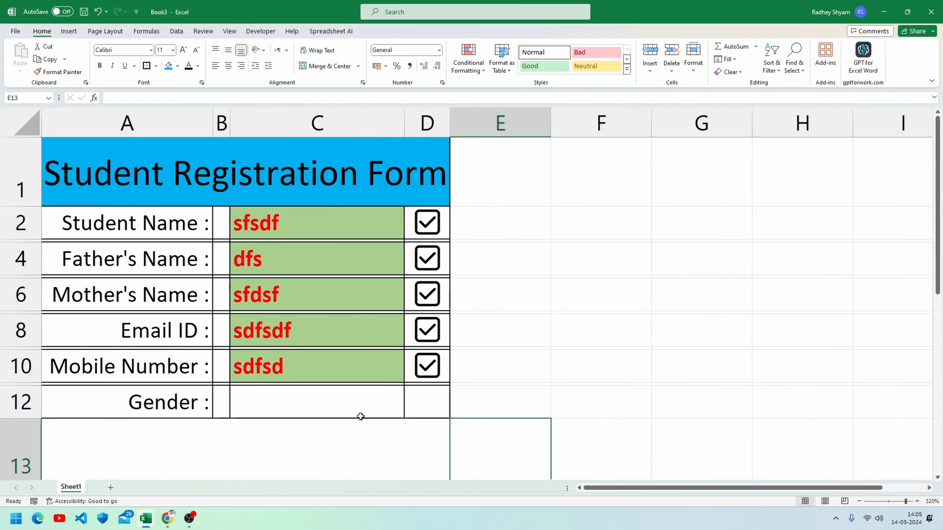
left_click(859, 501)
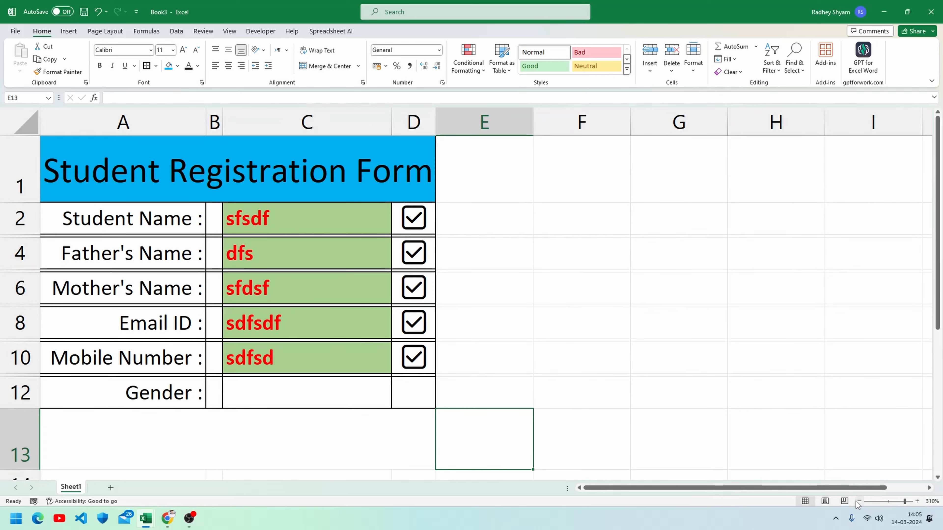
left_click(858, 501)
left_click(373, 435)
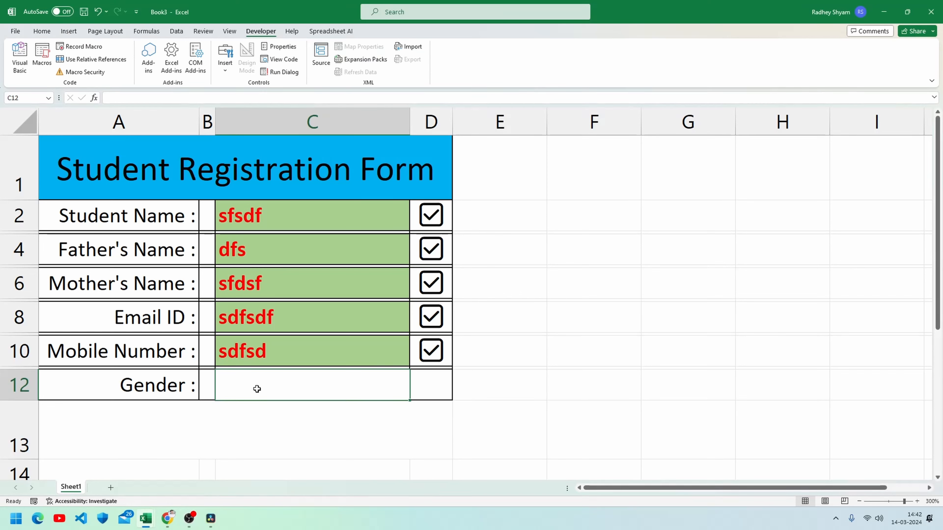
Check in the ribbon customization options that the Developer tab is enabled, and accept the settings
right_click(280, 33)
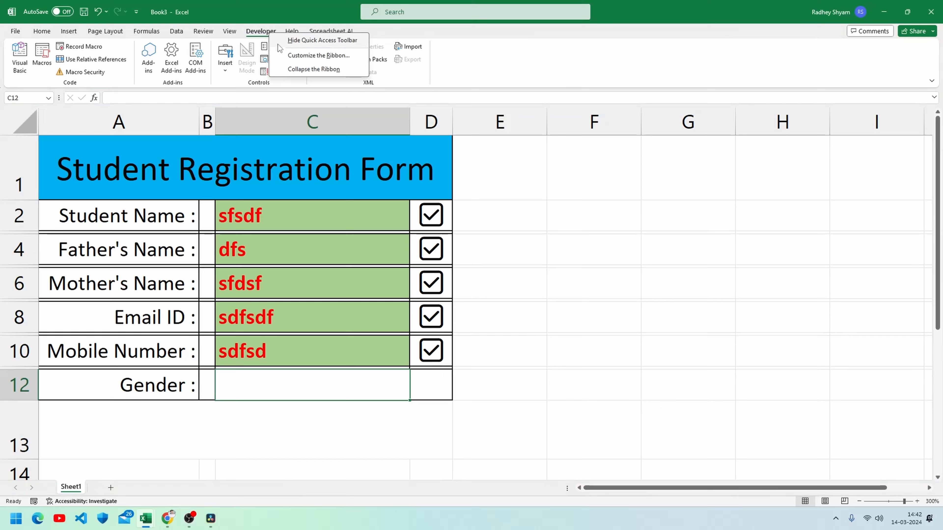
left_click(307, 56)
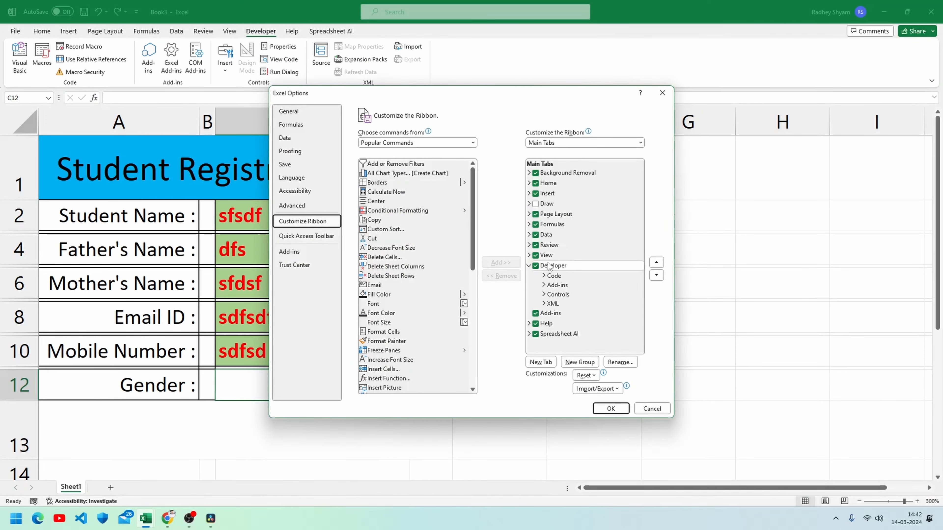
left_click(611, 408)
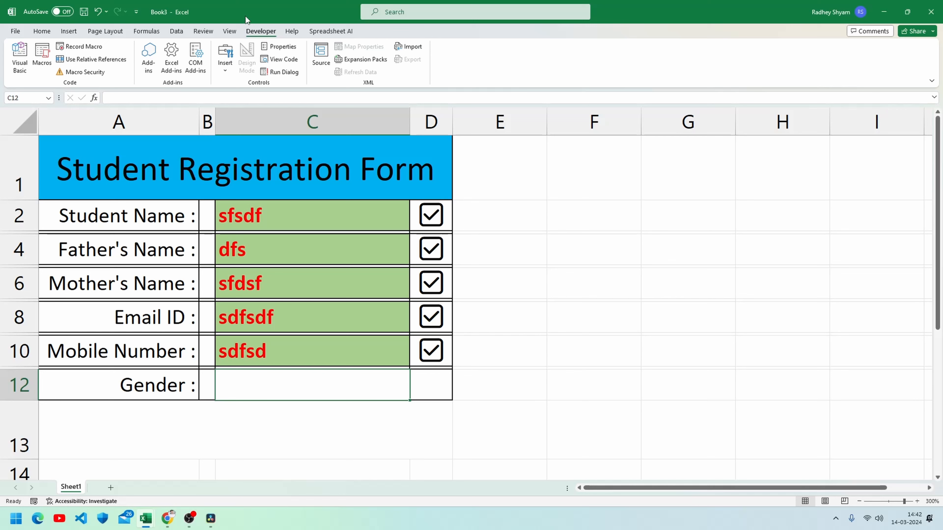
Insert an option button form control at the left side of Gender entry cell C12
left_click(232, 67)
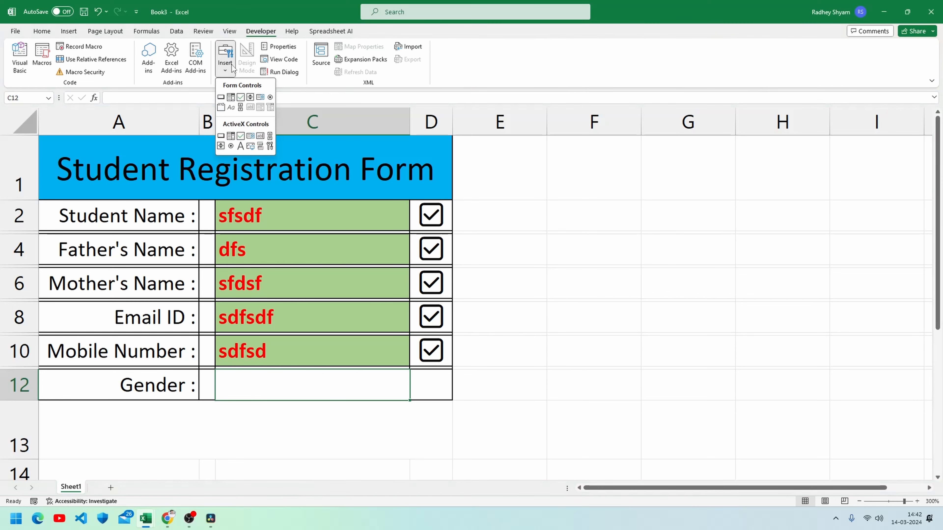
left_click(270, 97)
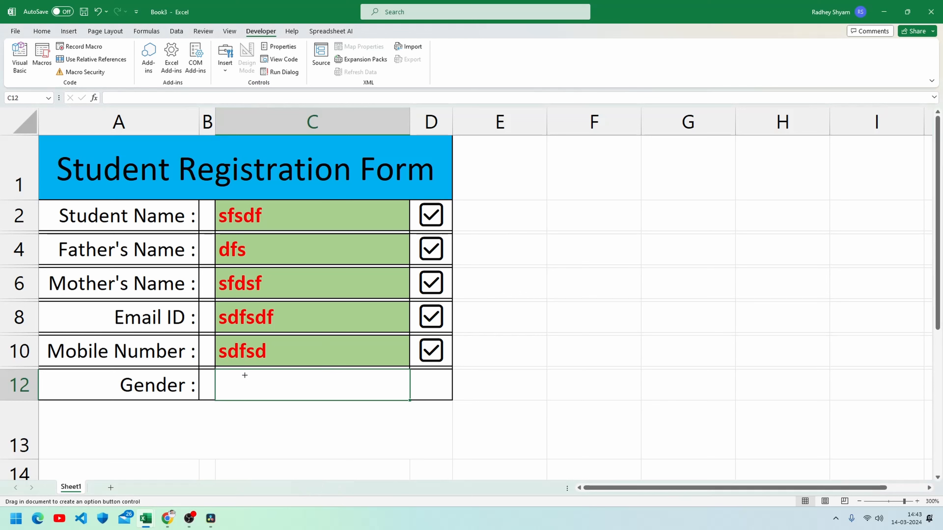
left_click_drag(225, 376, 255, 401)
left_click(277, 441)
left_click(255, 389)
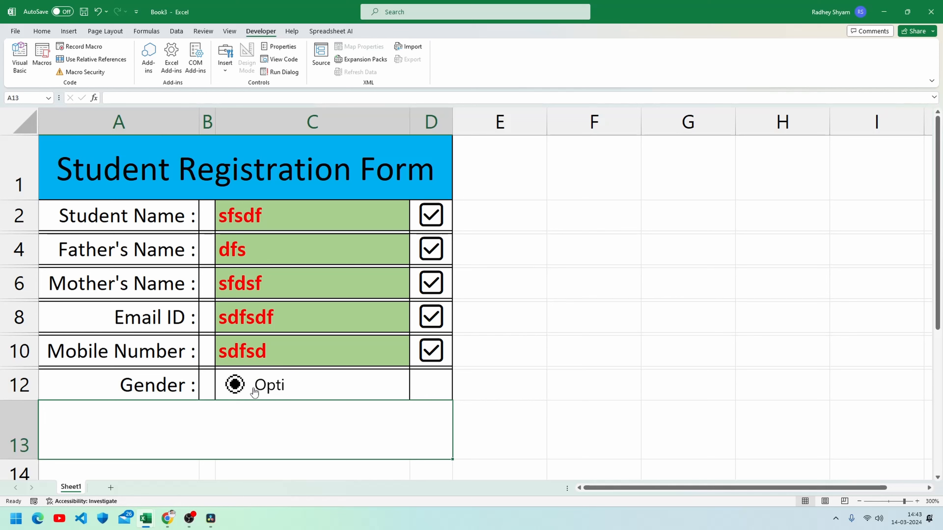
Delete the caption text of the option button in C12
right_click(259, 388)
left_click(290, 436)
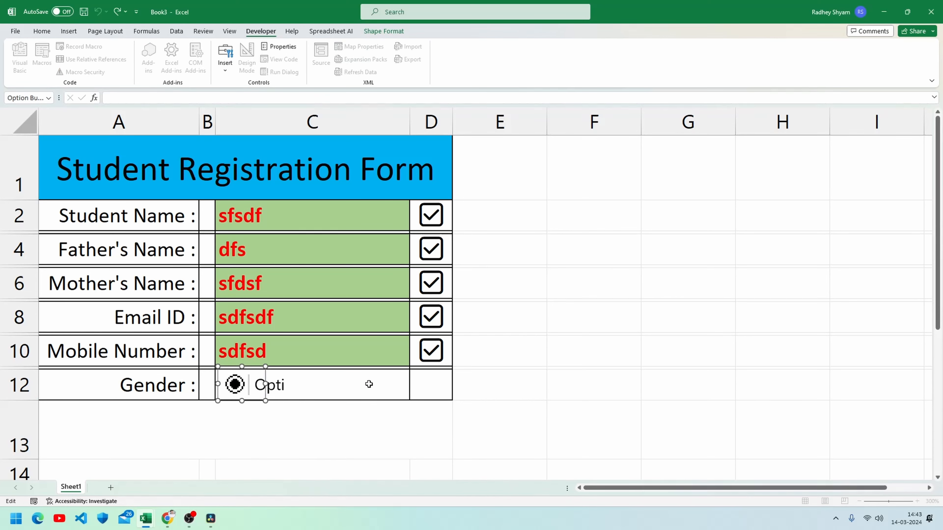
key("Delete")
key("Delete")
key("Delete")
key("Delete")
left_click(301, 338)
Enter Male in cell C12, preceded by spaces so that the text sits beside the option button
double_click(320, 383)
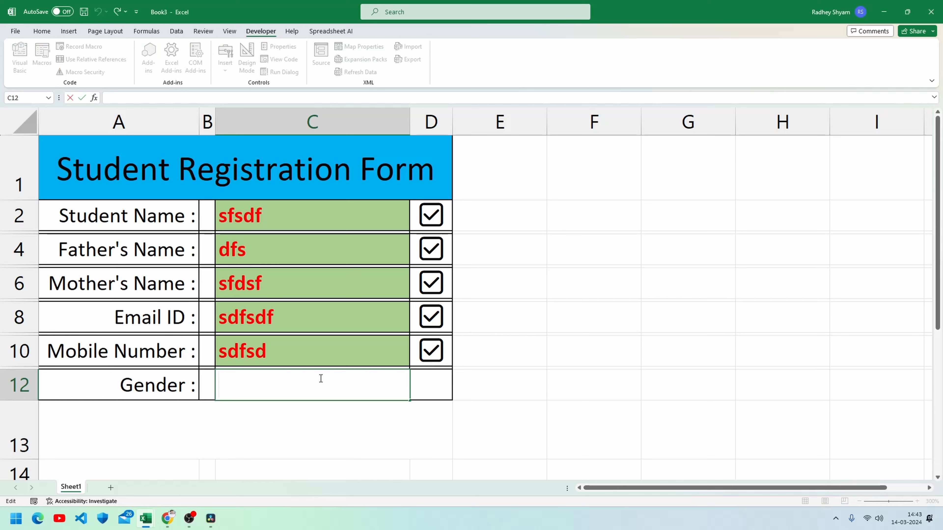
type("Male")
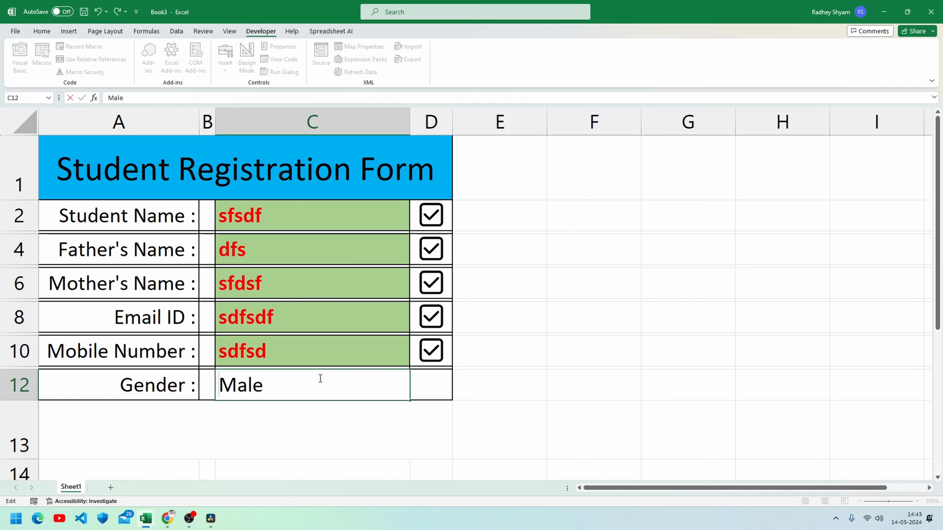
left_click(317, 443)
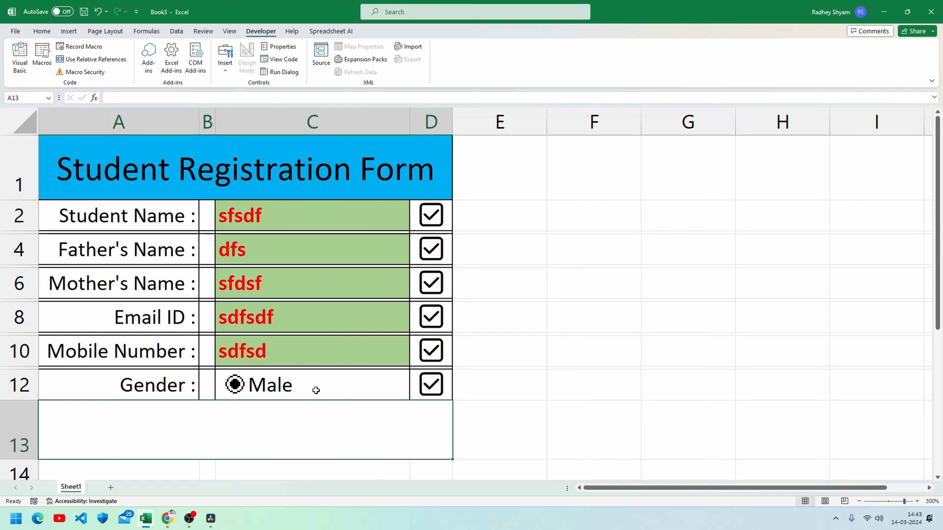
left_click(374, 389)
double_click(374, 389)
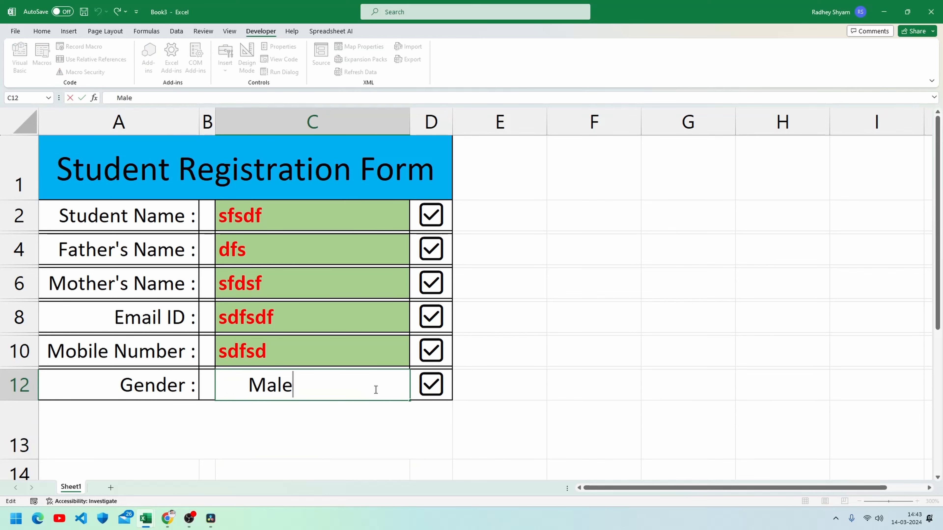
key("Escape")
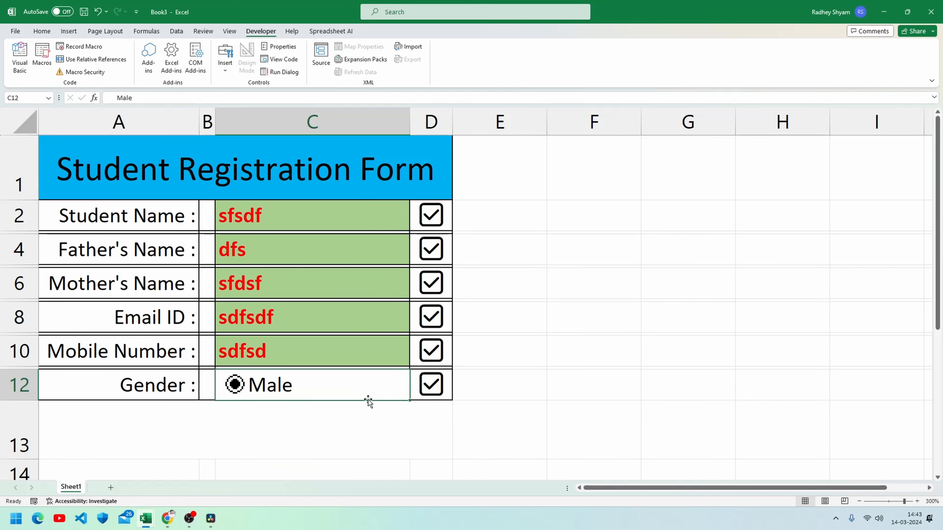
Place a copy of the option button farther right in C12 and test switching between the two buttons
right_click(240, 393)
key("Escape")
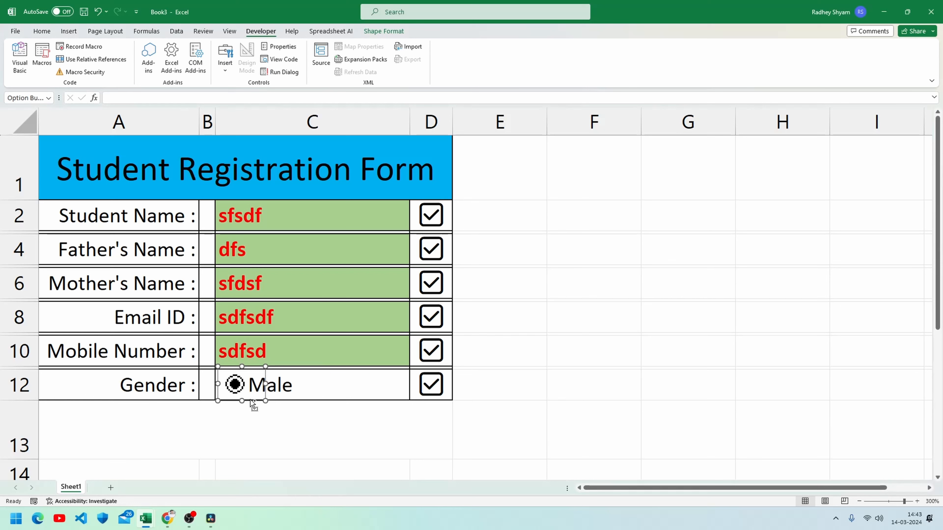
left_click_drag(250, 400, 348, 399)
left_click(378, 393)
left_click(333, 384)
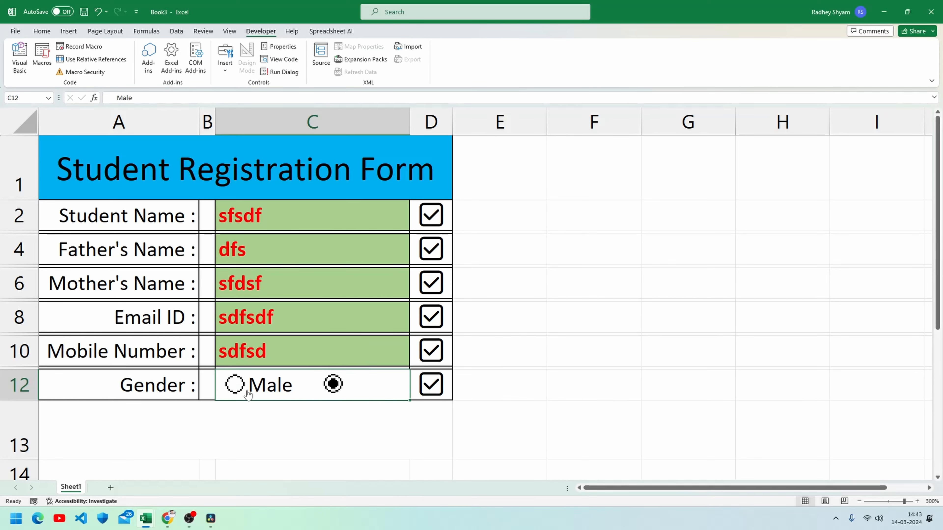
left_click(248, 392)
left_click(333, 384)
Append Female to the text in C12, spaced to sit beside the second option button, and widen column C to fit it
right_click(343, 397)
left_click(291, 384)
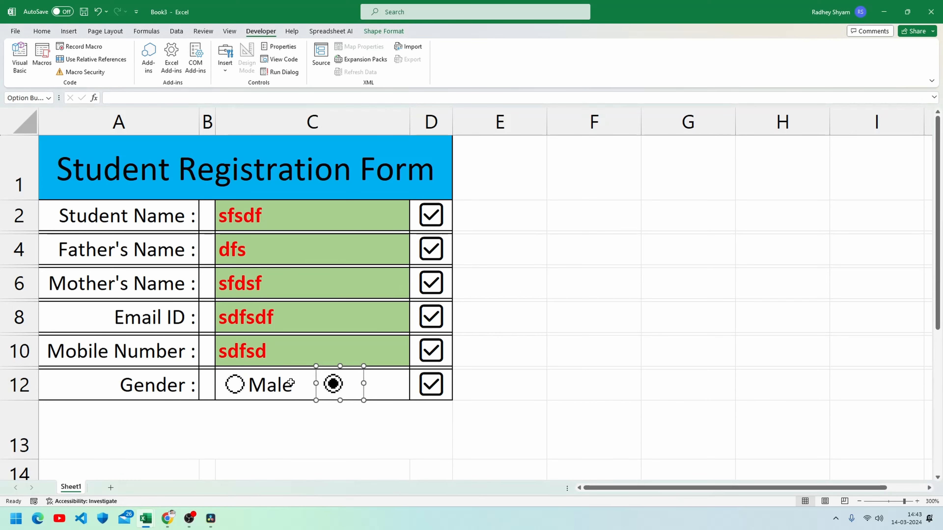
double_click(297, 383)
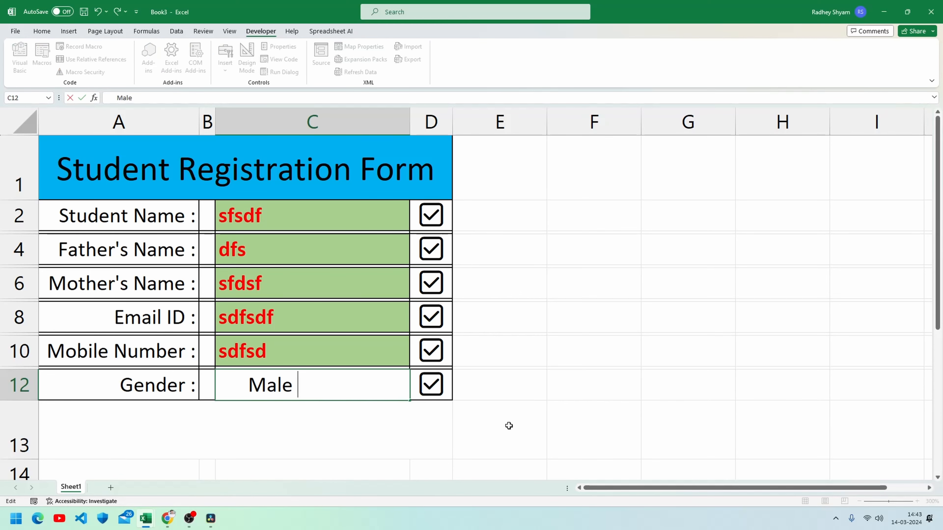
key("Return")
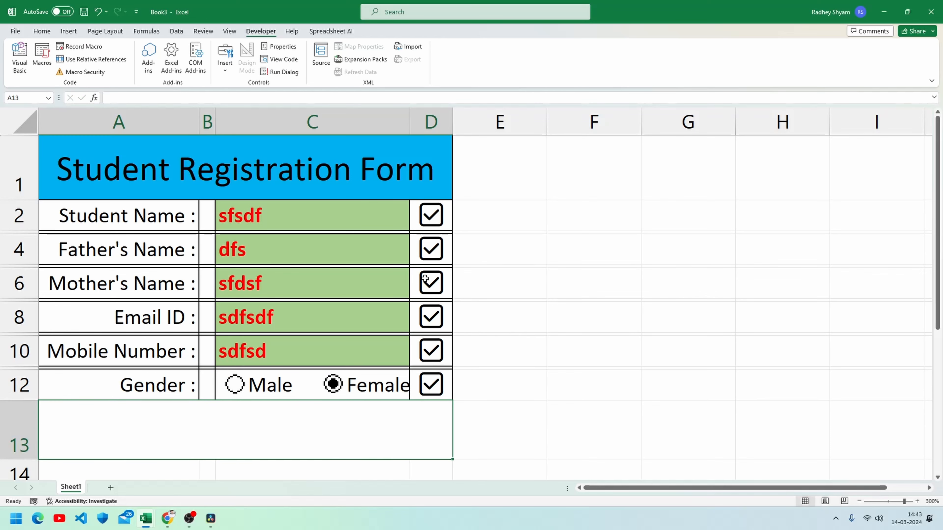
left_click_drag(410, 122, 423, 121)
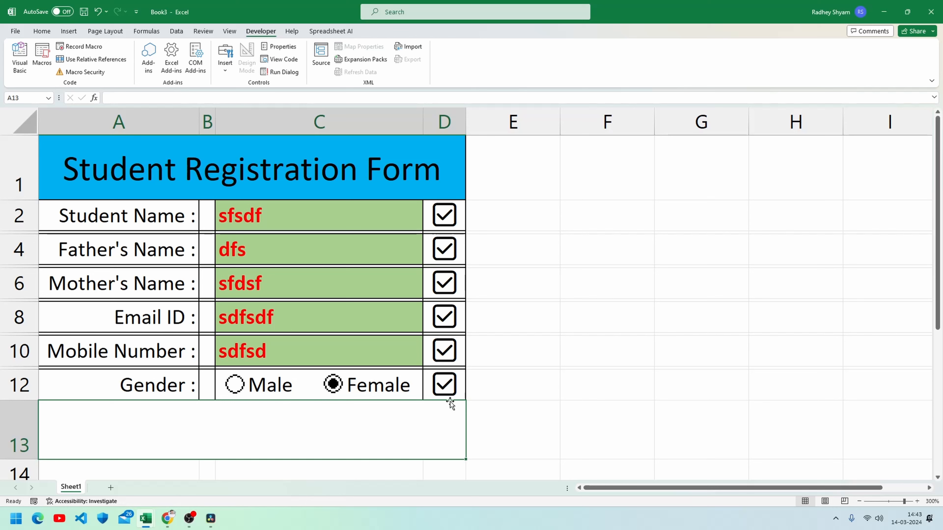
Widen both option buttons in C12 so that their frames cover the Male and Female labels
right_click(332, 385)
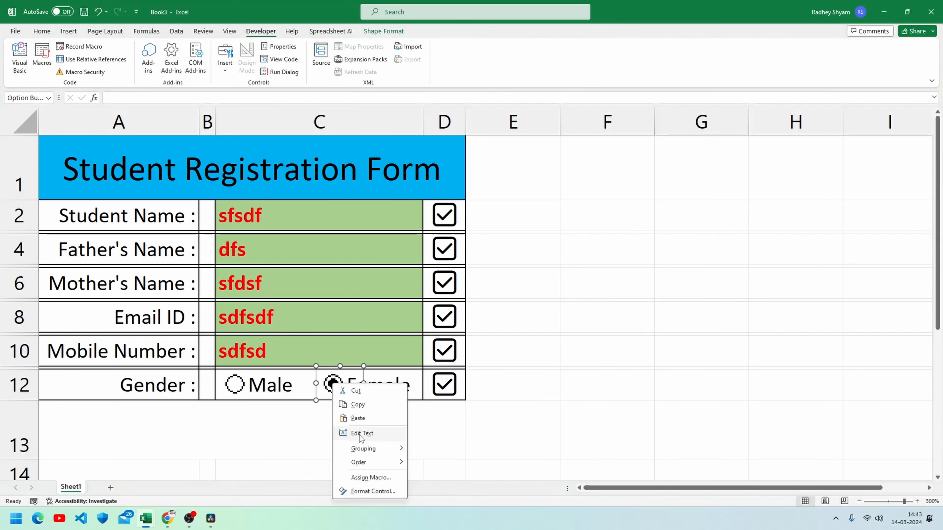
left_click(366, 372)
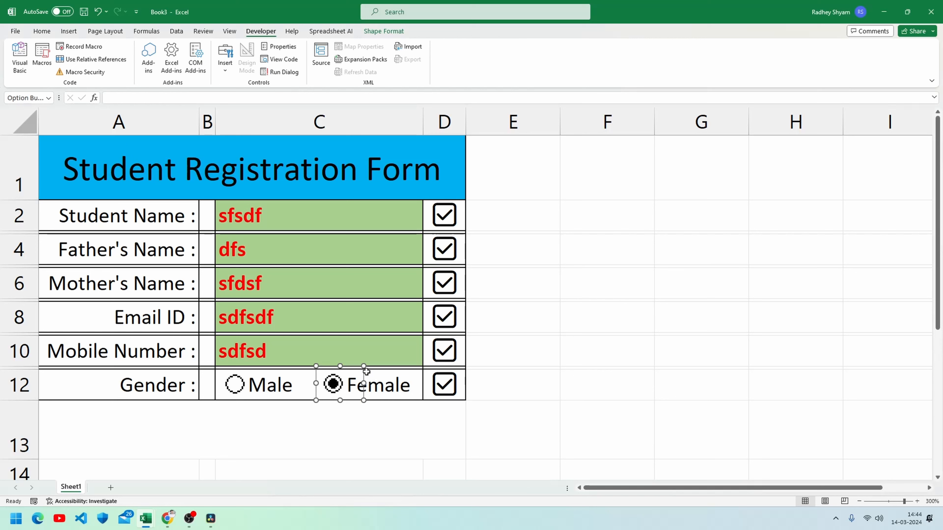
left_click(363, 385)
right_click(240, 382)
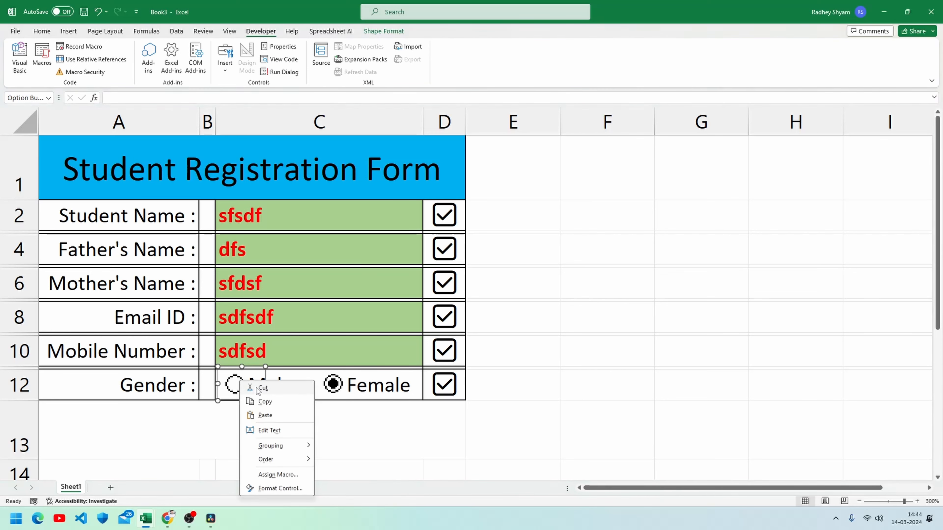
left_click(262, 379)
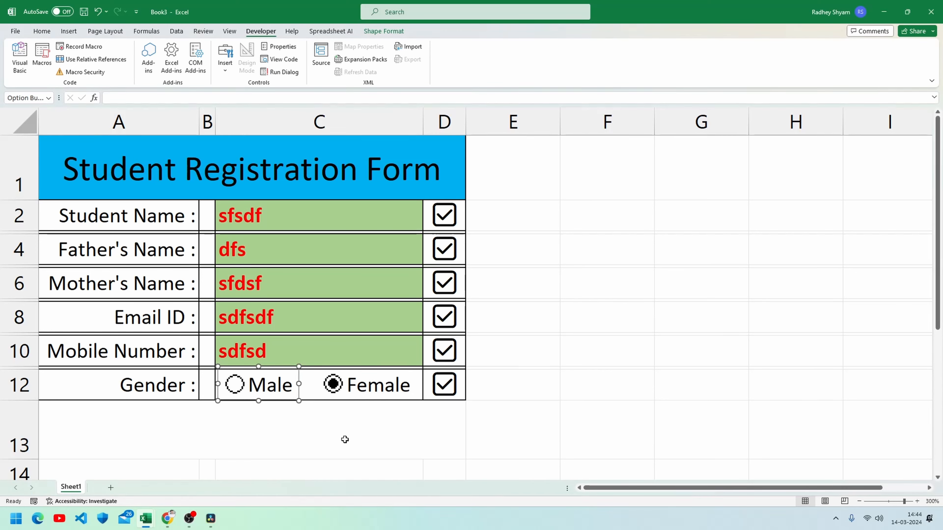
left_click(343, 440)
Test the widened option buttons by switching between Male and Female through their labels
left_click(259, 386)
left_click(387, 395)
left_click(272, 395)
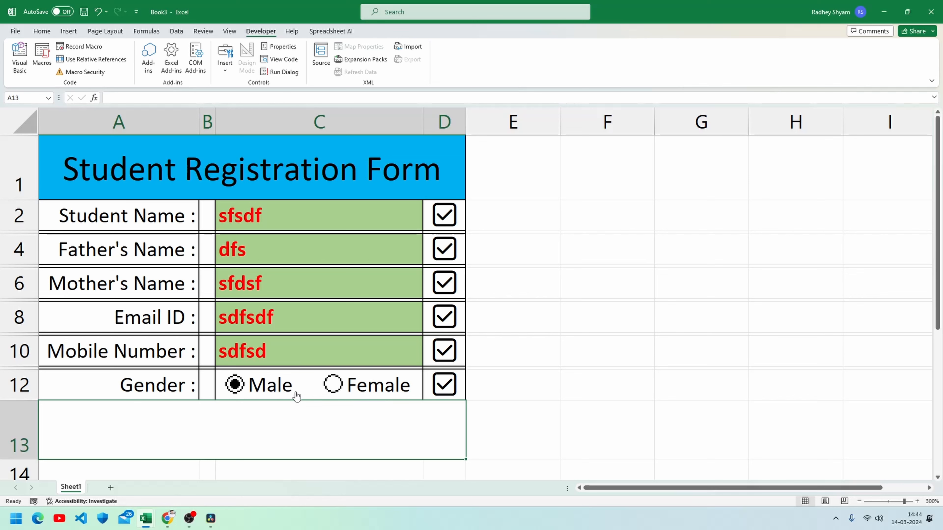
Link the Female option button to cell G12 through its format control settings, and select Female to test the link
left_click(338, 388, "ctrl")
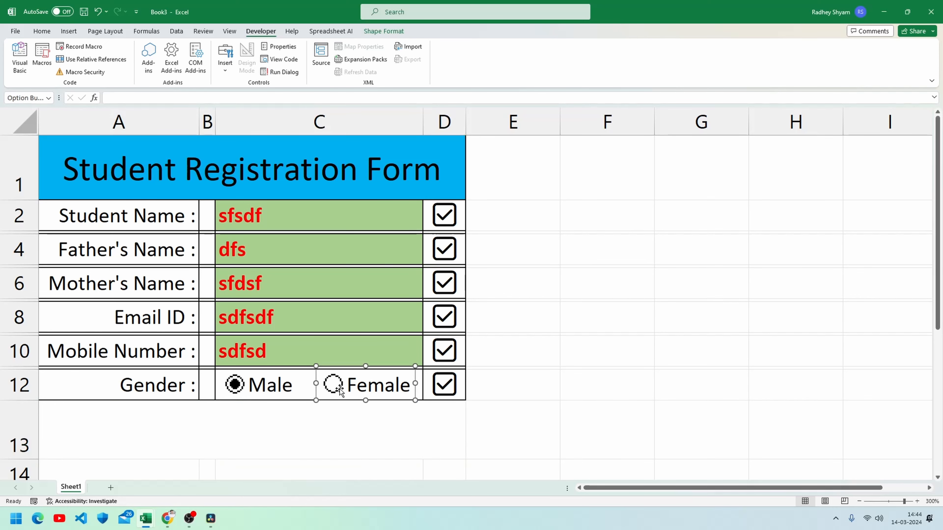
right_click(340, 387)
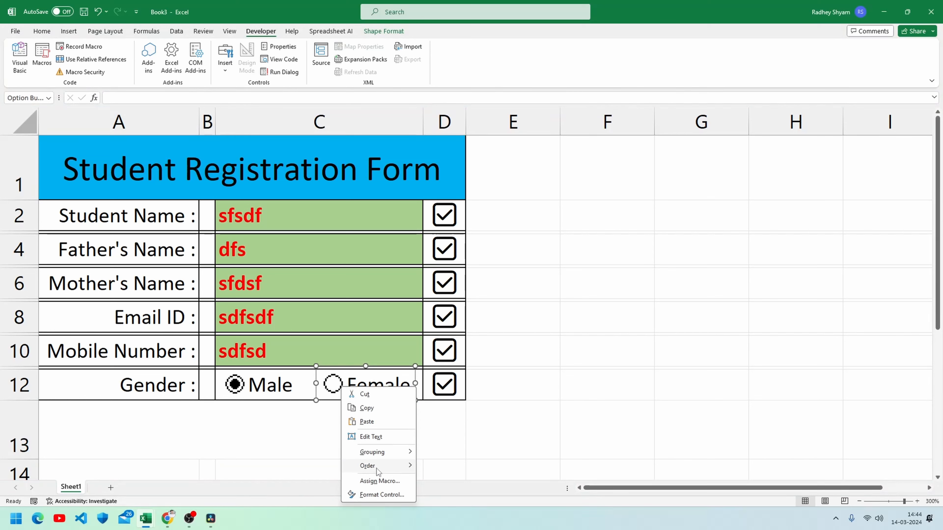
left_click(386, 495)
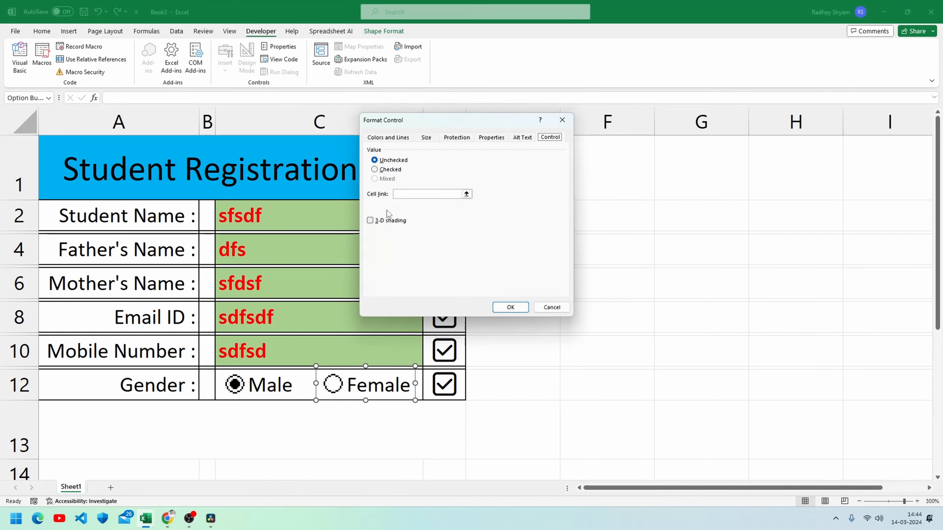
left_click(412, 198)
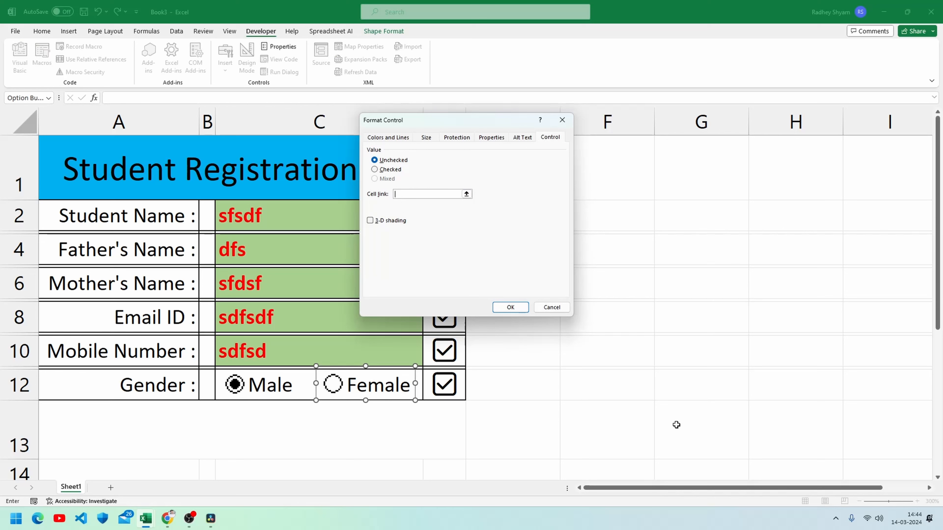
left_click(724, 392)
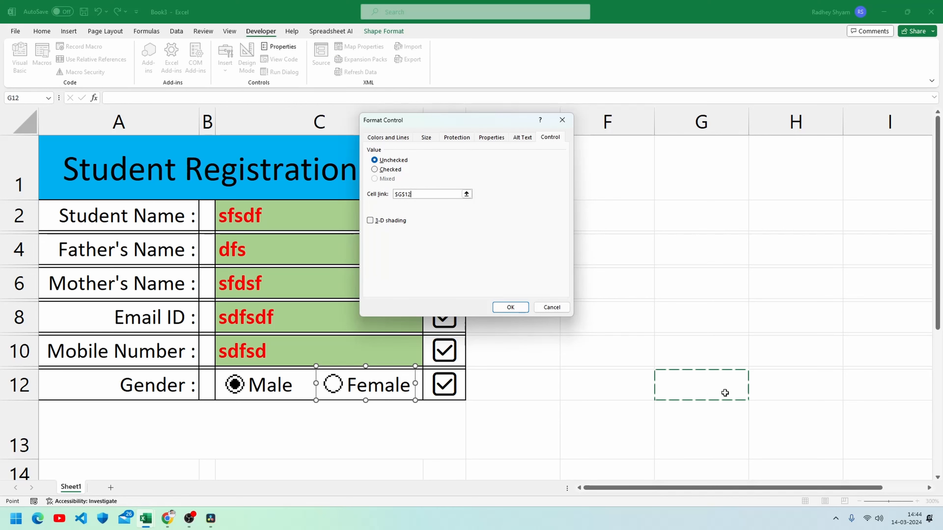
left_click(511, 308)
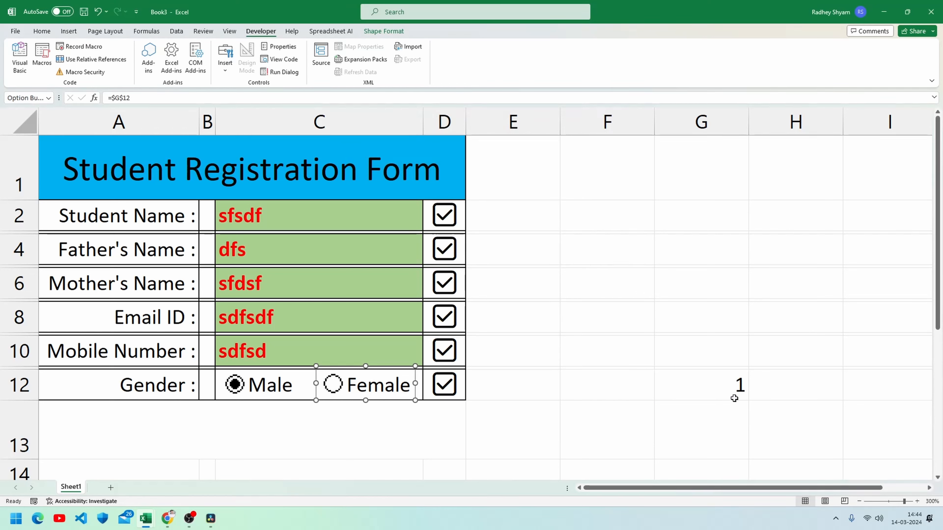
left_click(367, 448)
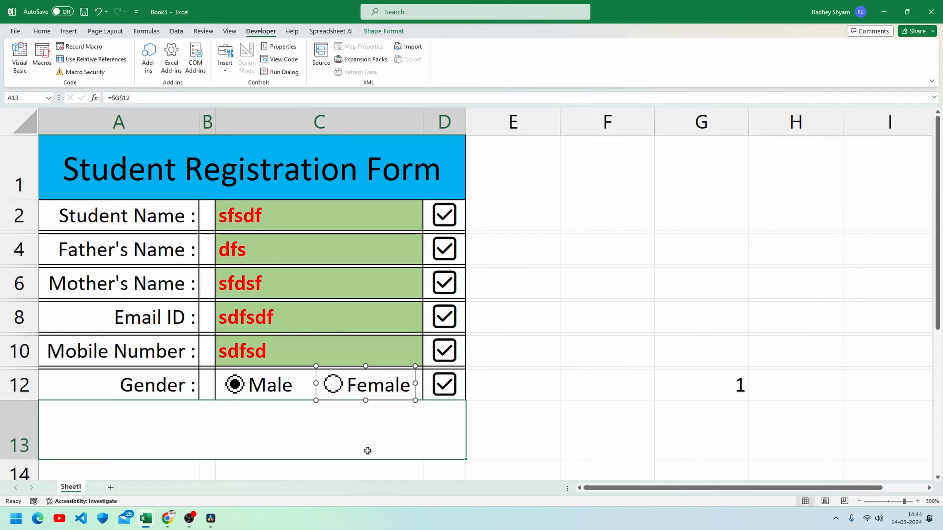
left_click(331, 385)
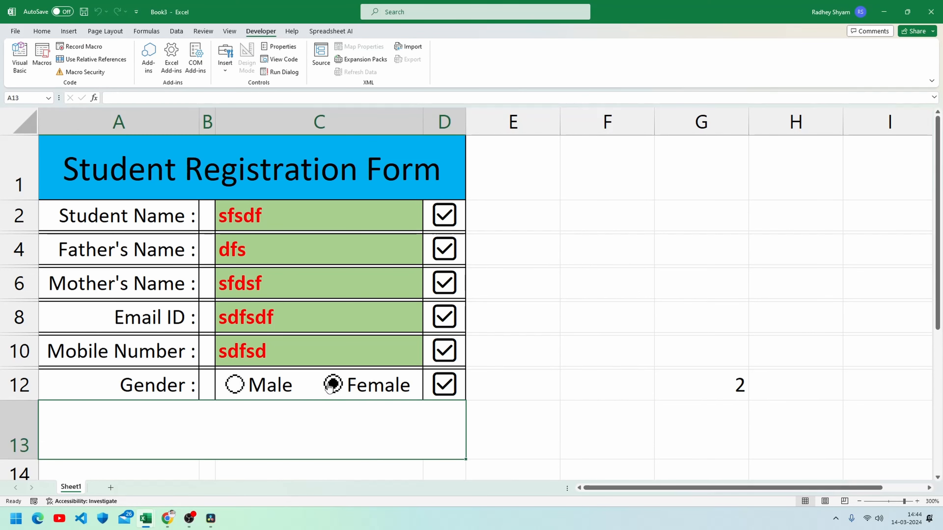
Select Male to test the linked option buttons, and reference the student name entry in C2 from cell G4
left_click(236, 385)
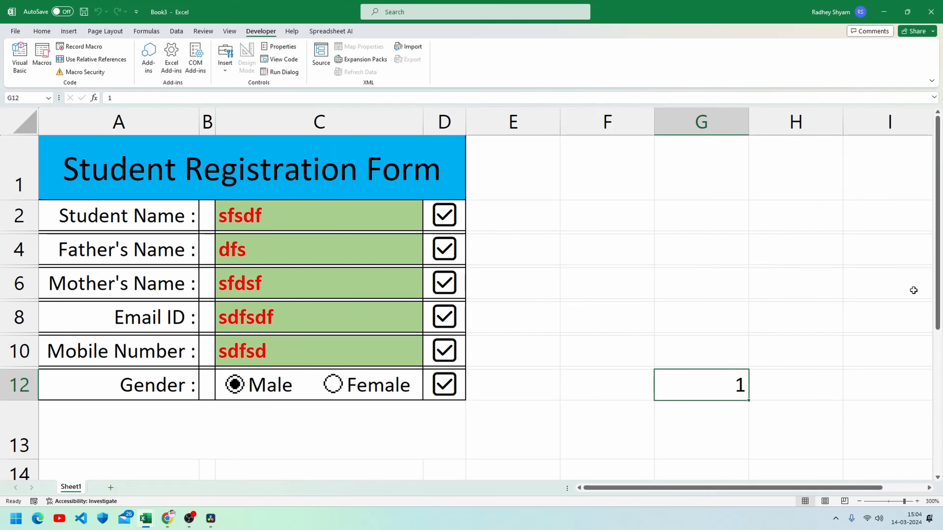
left_click(708, 253)
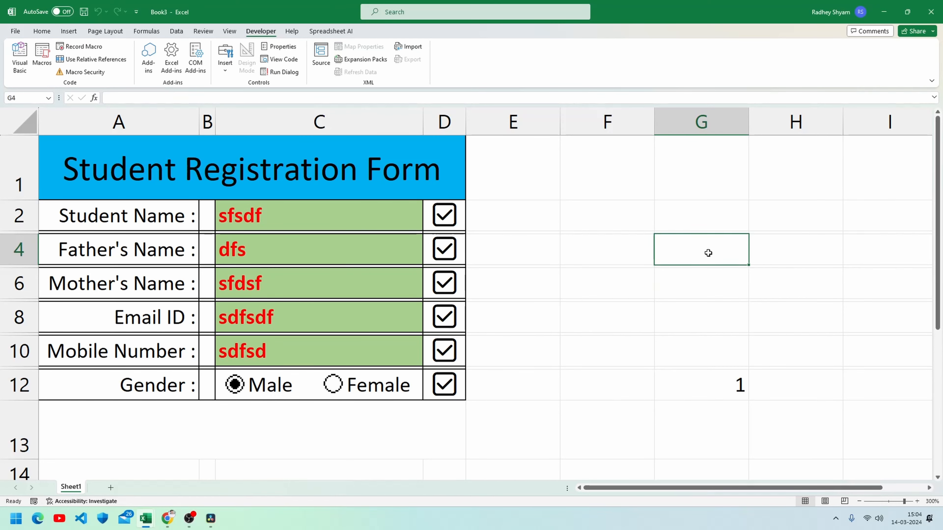
type("=")
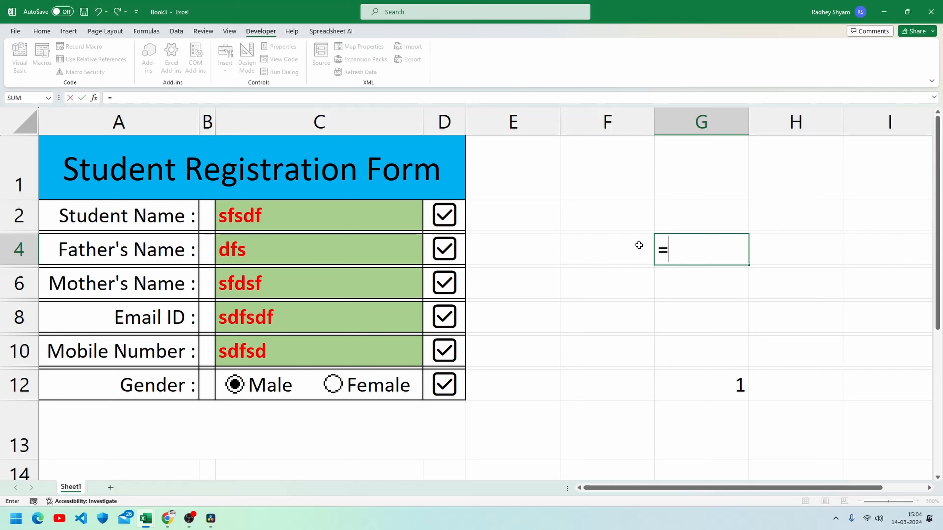
left_click(345, 212)
key("Return")
Reference the father's name entry in C4 from H4 and the mother's name entry in C6 from I4
left_click(762, 244)
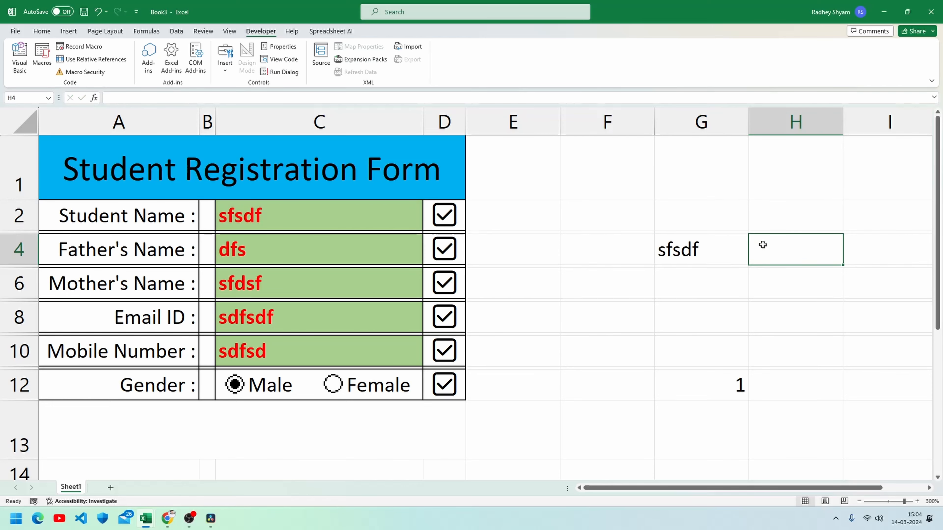
type("=")
left_click(305, 255)
key("Return")
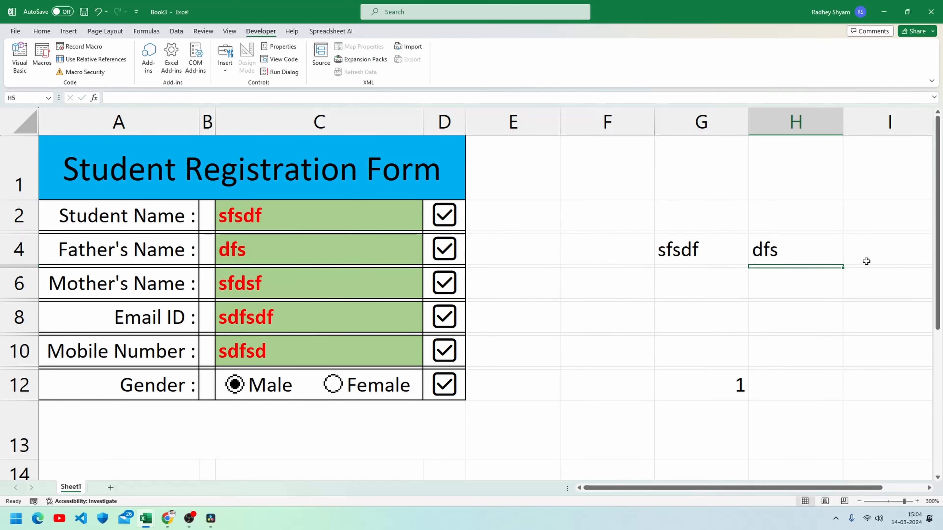
left_click(891, 251)
type("=")
left_click(106, 290)
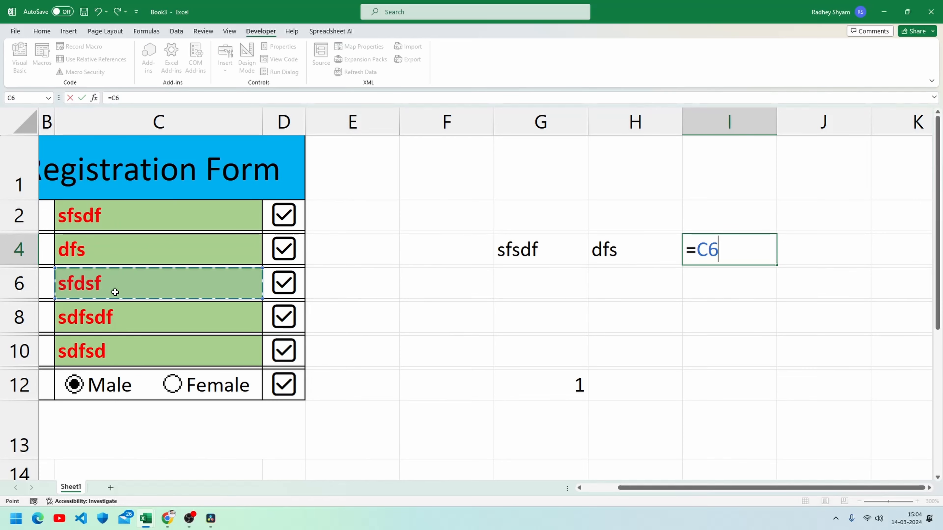
key("Return")
Reference the email entry in C8 from J4 and the mobile number entry in C10 from K4, and select G4:K4
left_click(838, 255)
type("=")
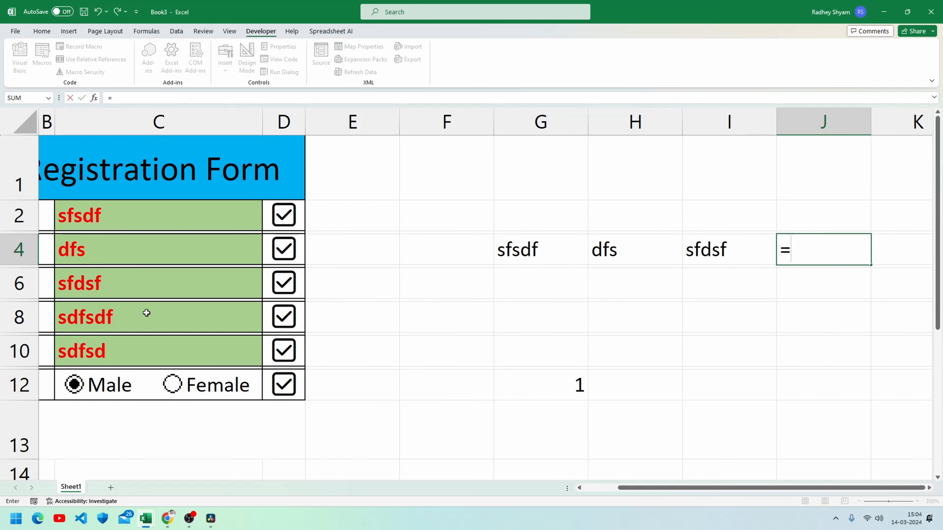
left_click(147, 319)
key("Return")
left_click(901, 251)
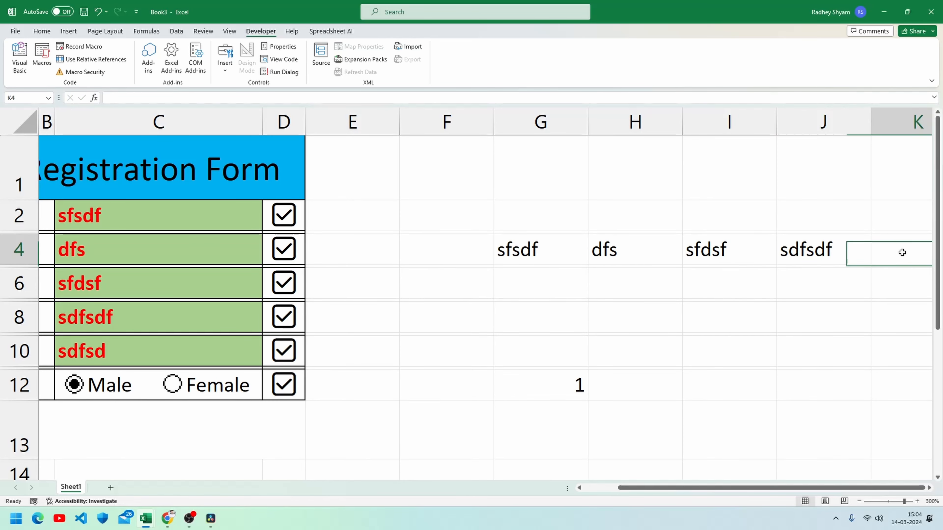
type("=")
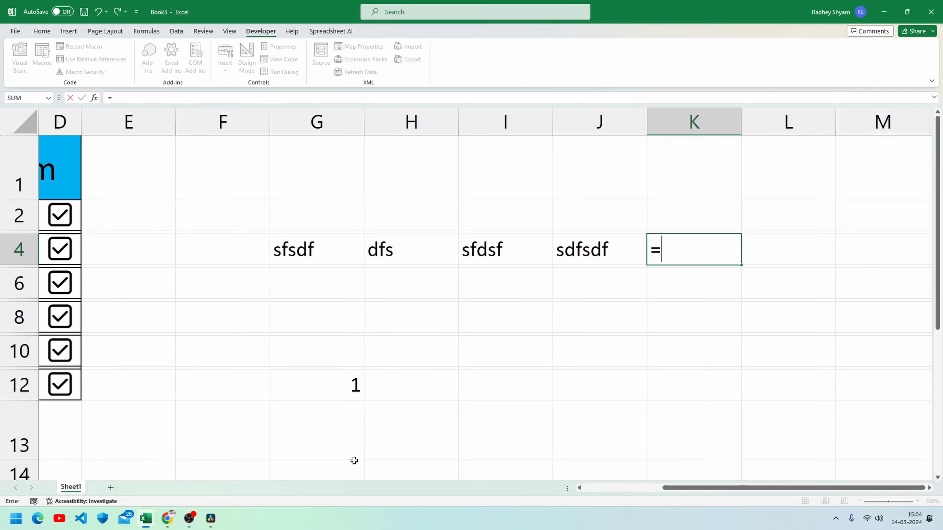
left_click(650, 488)
left_click(299, 363)
key("Return")
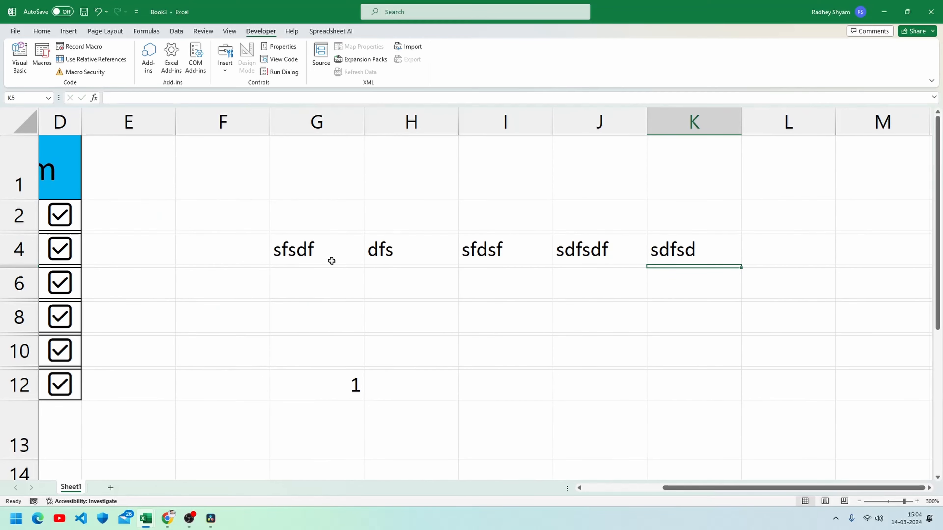
left_click_drag(309, 252, 747, 269)
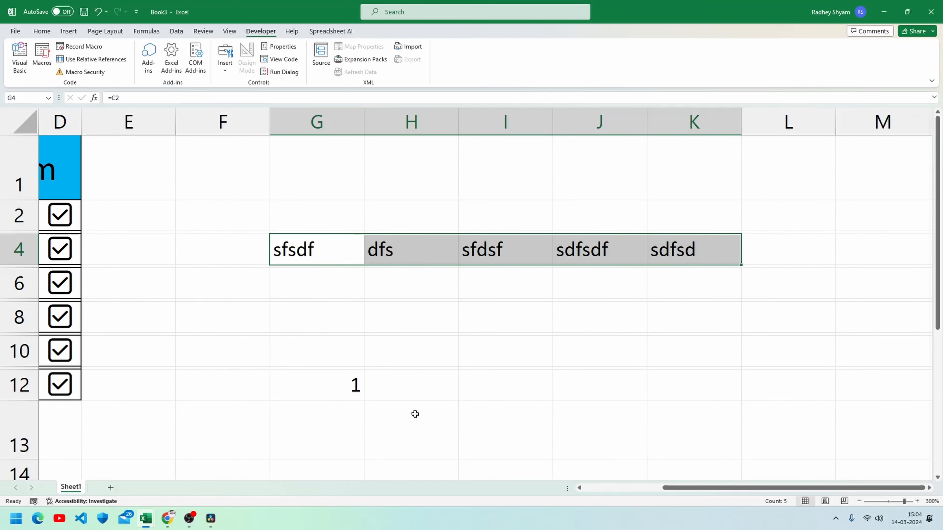
Enter the formula =IF(G12=1,"Male","Female") in L4 to turn the linked option number into the gender text
left_click(796, 266)
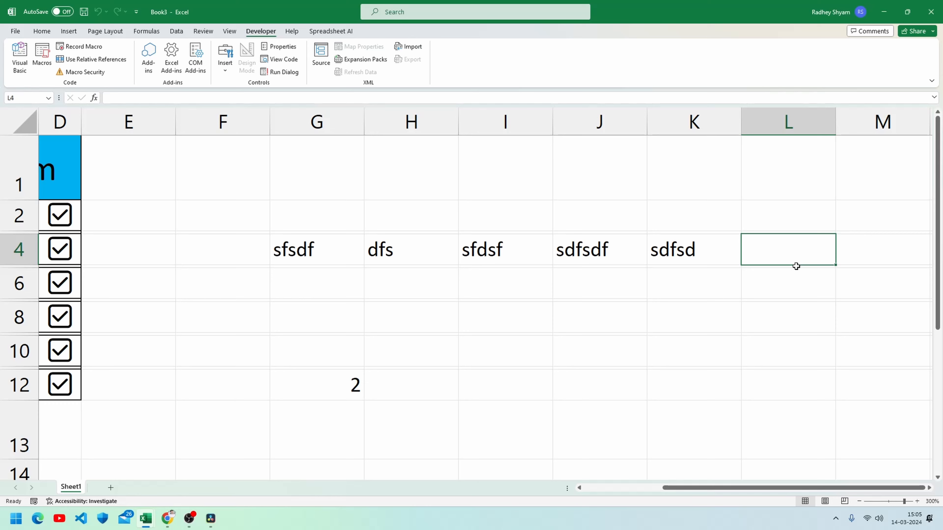
type("=")
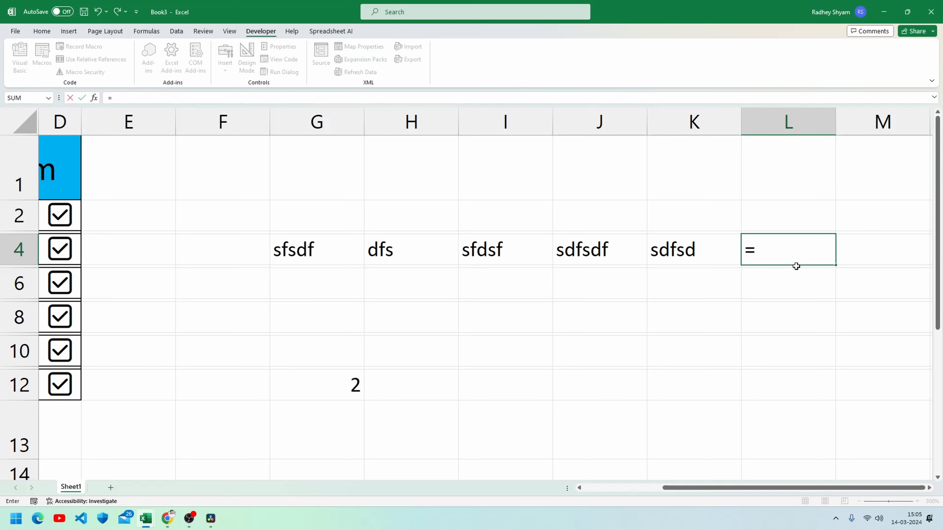
type("IF(")
left_click(297, 398)
type("=")
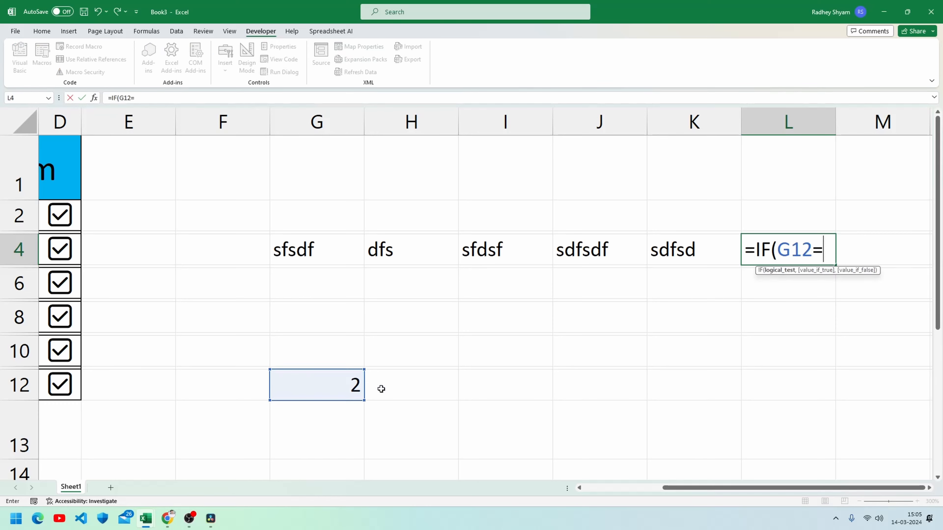
type("1,\"")
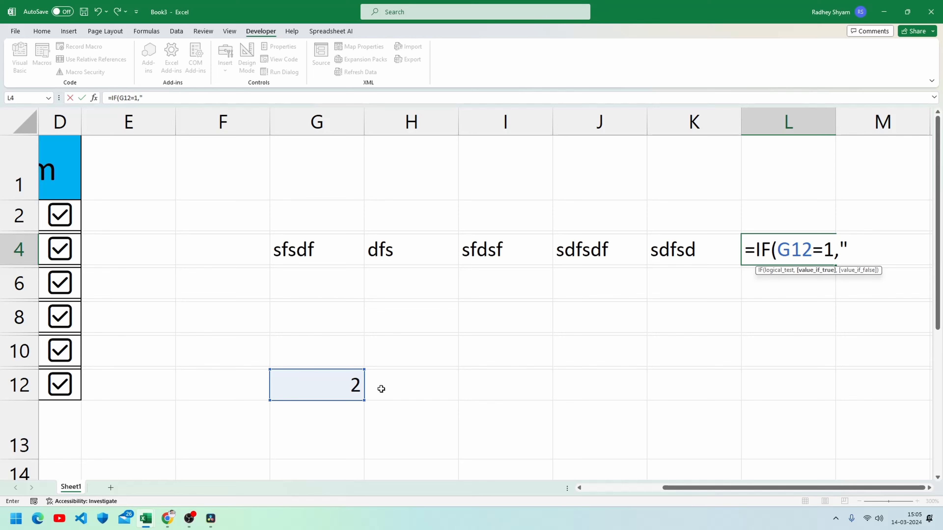
type("Male\",\"Fema")
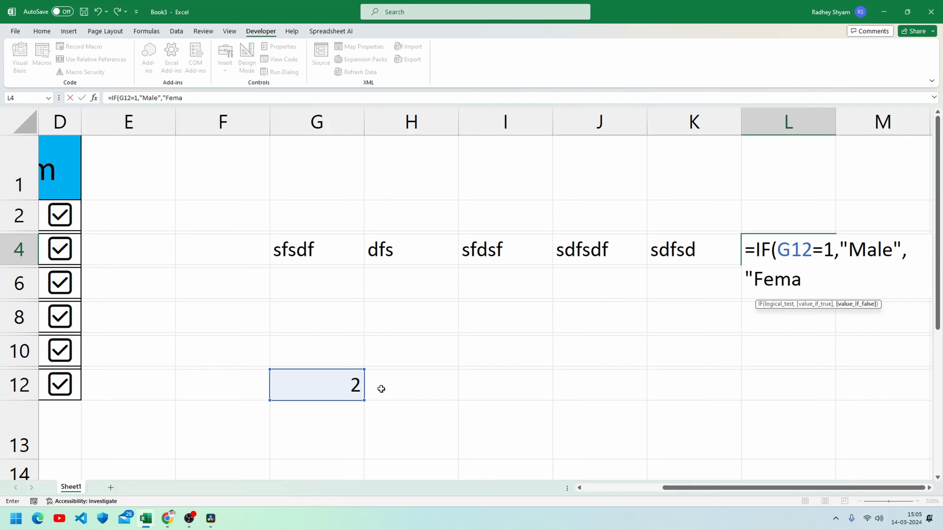
type("le\"_")
key("BackSpace")
type(")")
key("Return")
Add a blank second worksheet after the form sheet
scroll(626, 410, "left", 3)
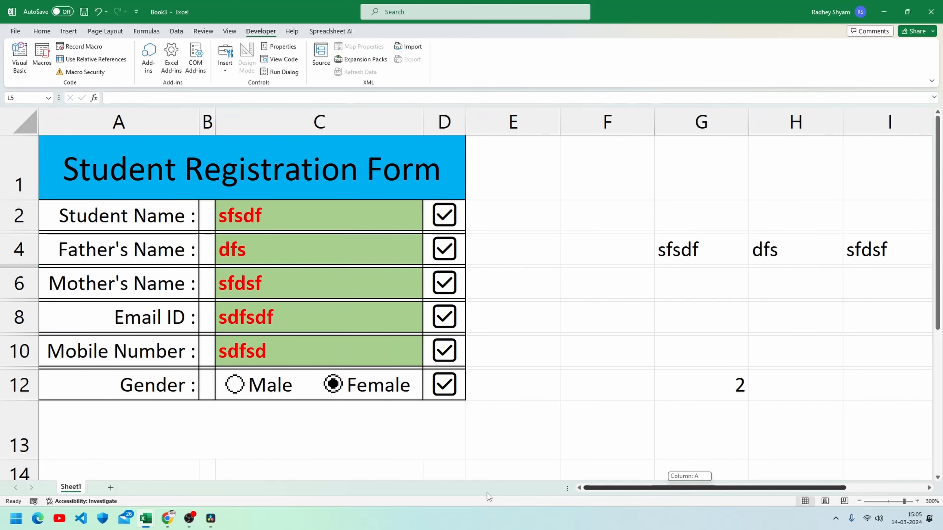
left_click(110, 487)
left_click(916, 501)
left_click(916, 501)
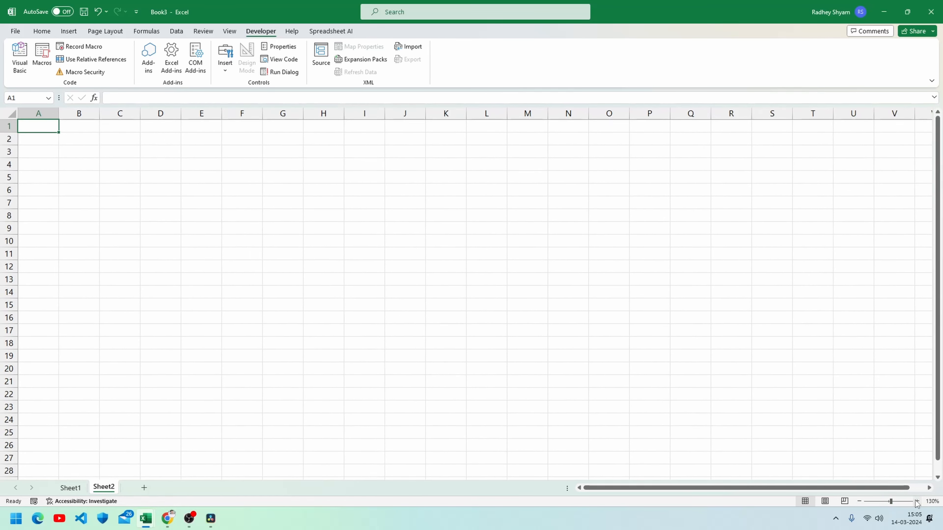
left_click(917, 501)
left_click(917, 501)
left_click(916, 501)
left_click(917, 501)
left_click(916, 501)
left_click(917, 501)
left_click(71, 487)
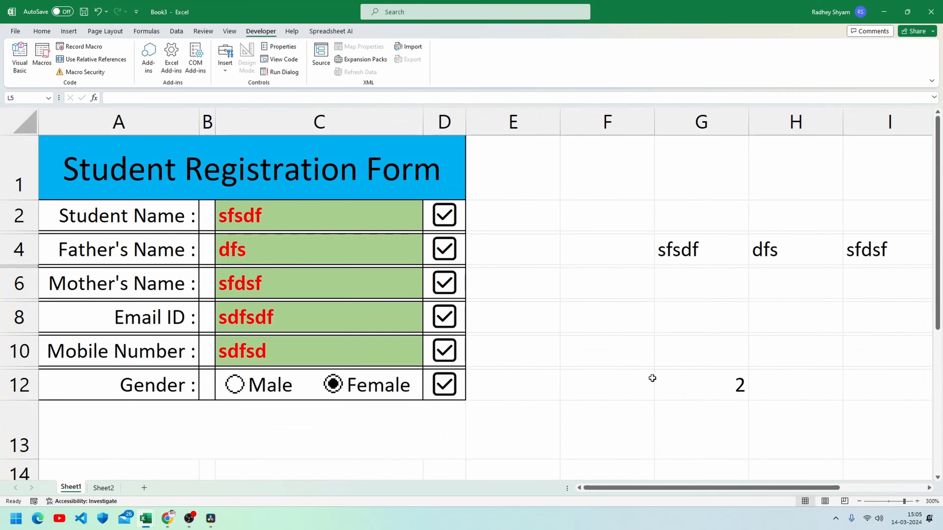
left_click(103, 487)
Add a third worksheet and rename it Database
left_click(144, 488)
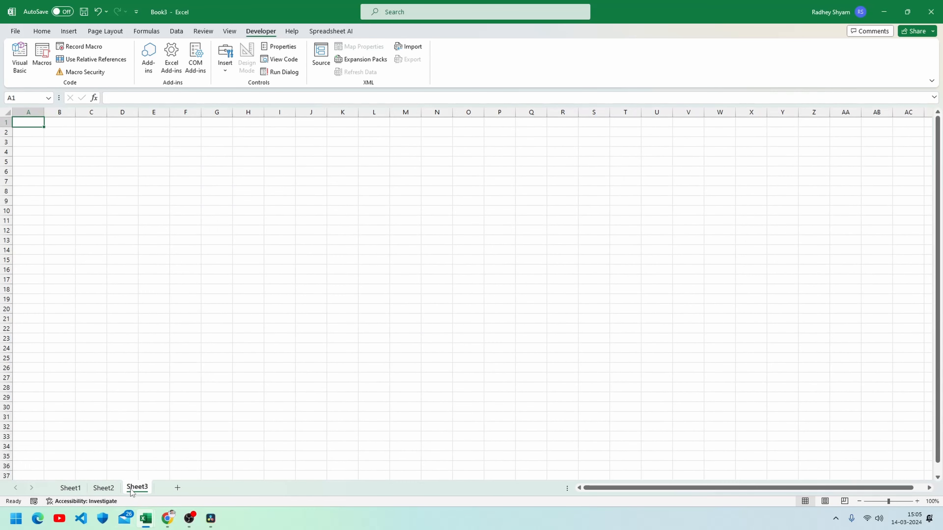
double_click(137, 487)
type("Database")
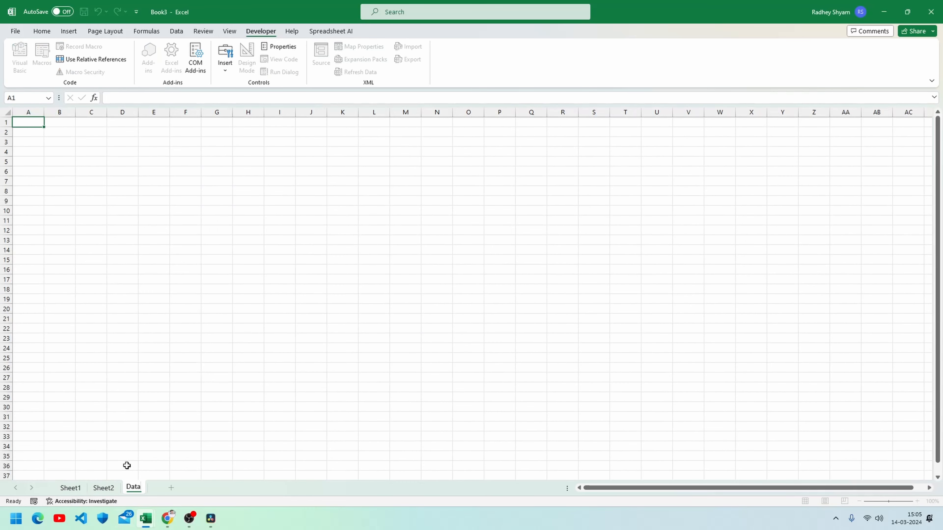
key("Return")
Copy the form labels in A2:A12 of Sheet1 and paste them into A1 of Database as transposed values
left_click(70, 488)
left_click_drag(154, 218, 161, 384)
key("ctrl+c")
left_click(141, 487)
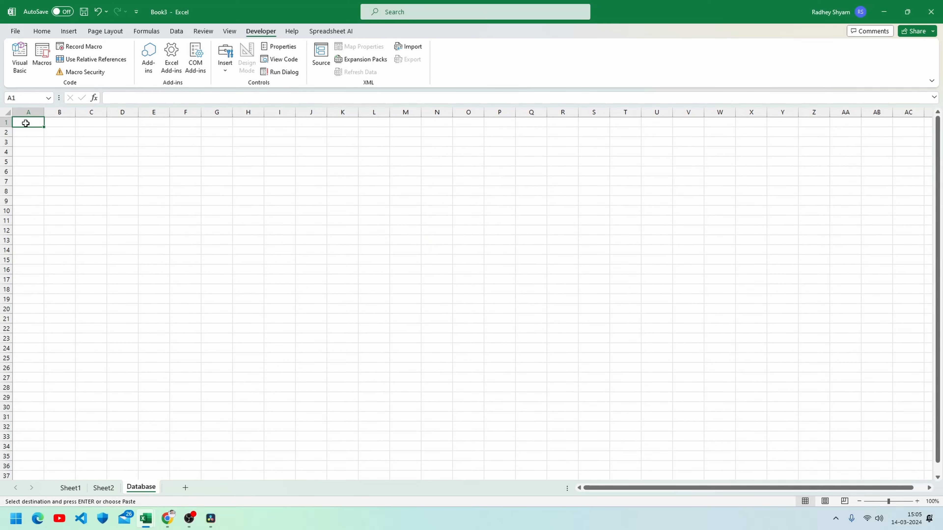
key("ctrl+alt+v")
left_click(385, 204)
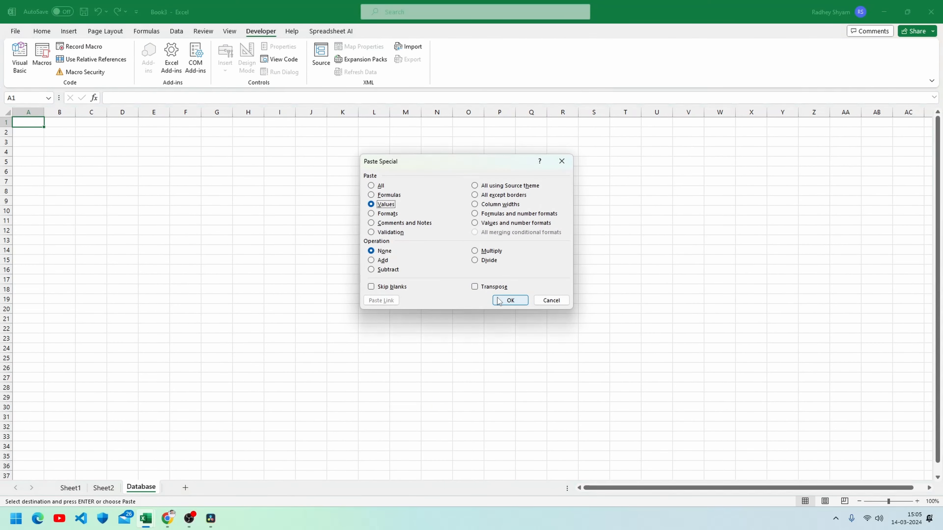
left_click(490, 287)
left_click(510, 300)
Autofit columns A, C, E and I of Database to the width of their header texts
left_click(185, 210)
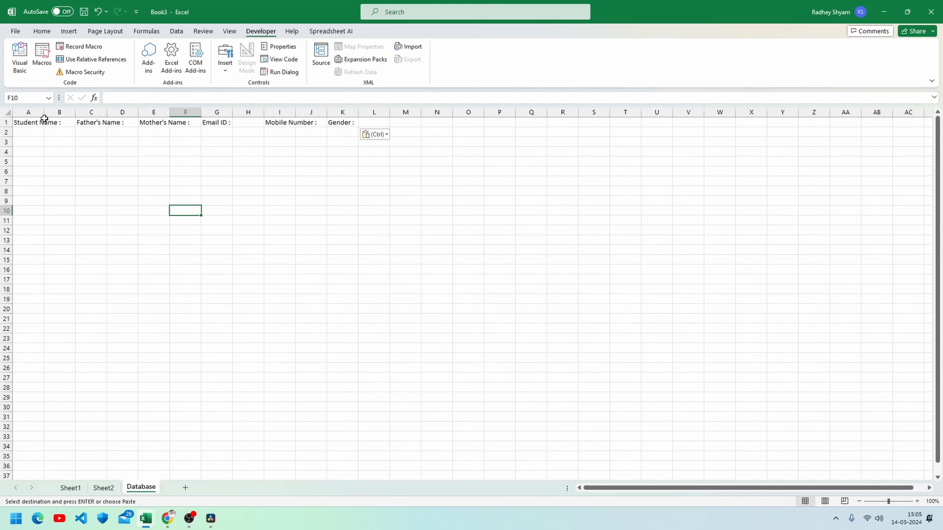
double_click(44, 112)
double_click(126, 112)
double_click(209, 111)
double_click(355, 110)
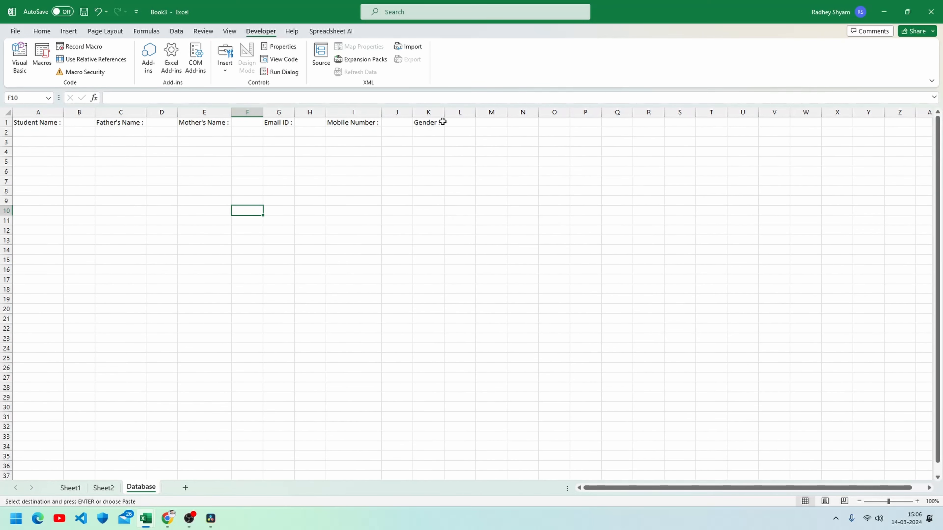
Delete the empty columns B, D, F, H and J between the Database headers
left_click(88, 108)
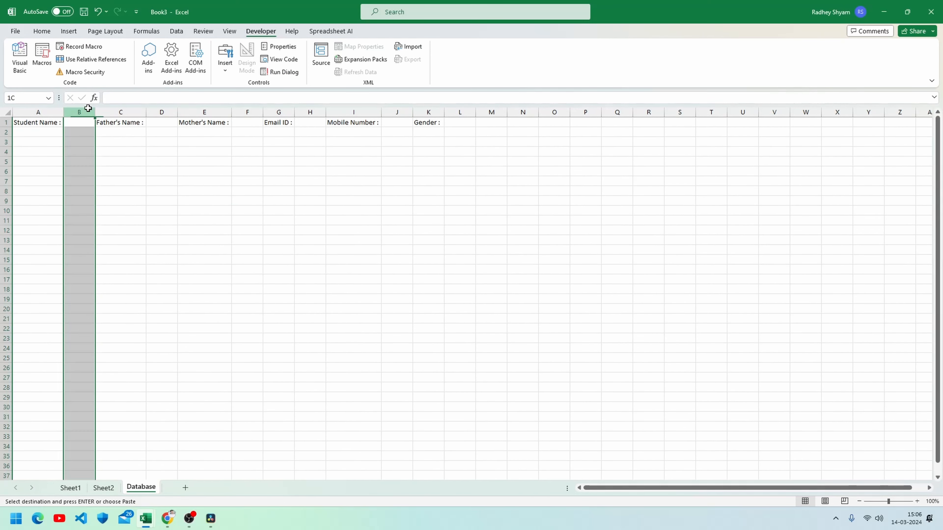
left_click(161, 111, "ctrl")
left_click(246, 111, "ctrl")
left_click(310, 111, "ctrl")
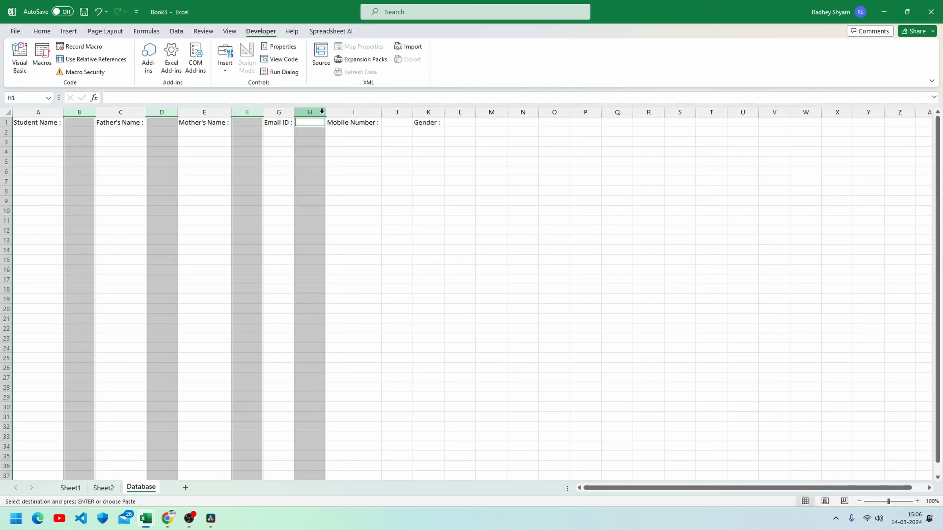
left_click(396, 111, "ctrl")
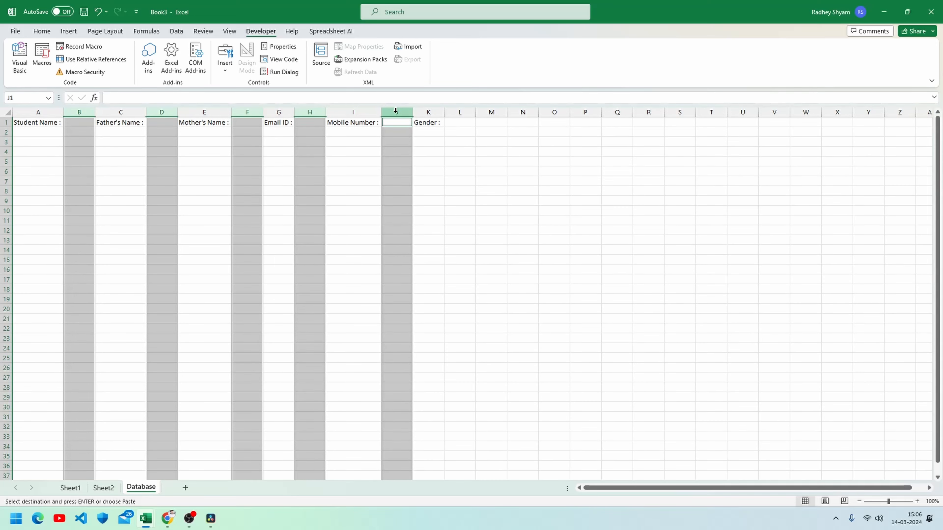
key("ctrl+minus")
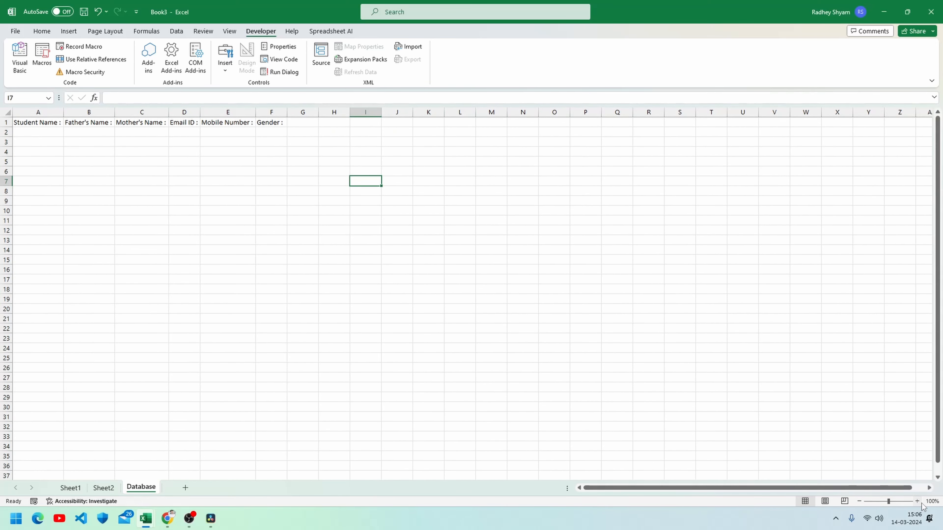
Fill the Database header cells A1:F1 with yellow
left_click(917, 501)
left_click(917, 502)
left_click(917, 502)
left_click(917, 501)
left_click(917, 501)
left_click(928, 502)
left_click(448, 280)
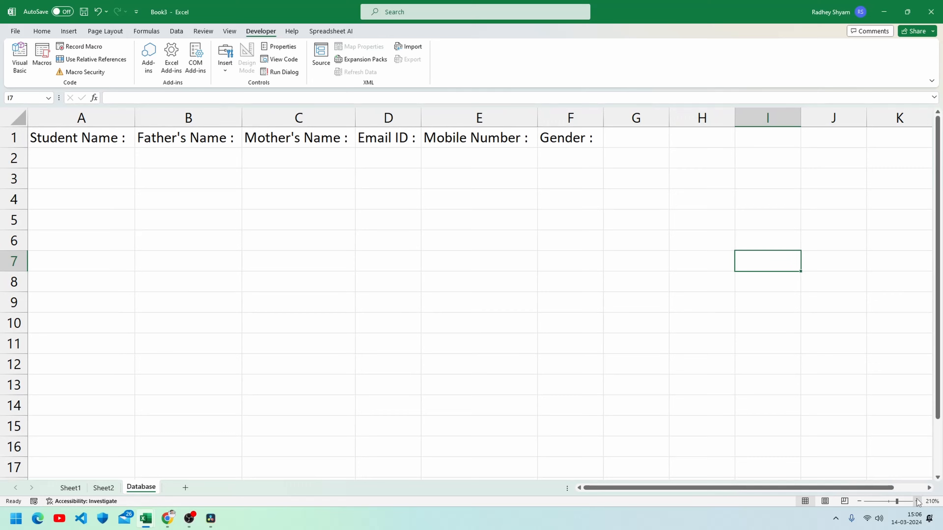
left_click(917, 502)
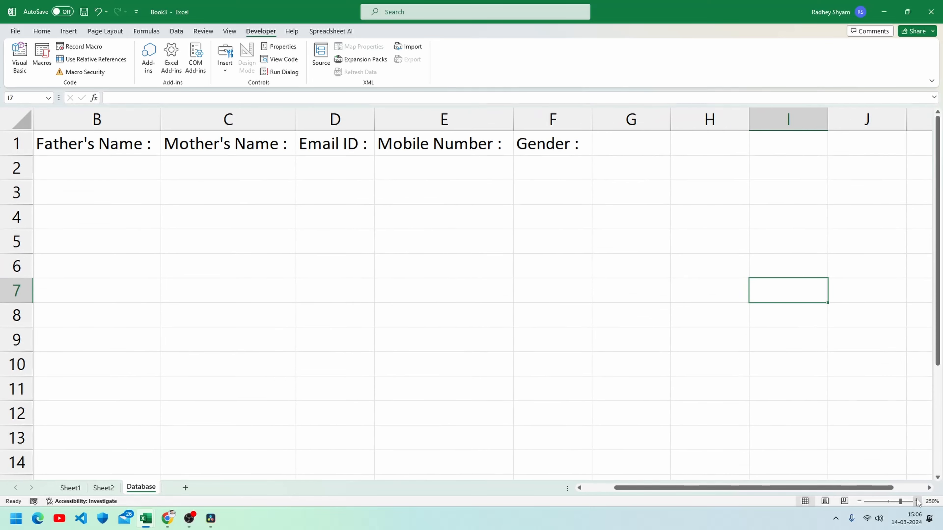
left_click(917, 501)
left_click_drag(723, 487, 692, 489)
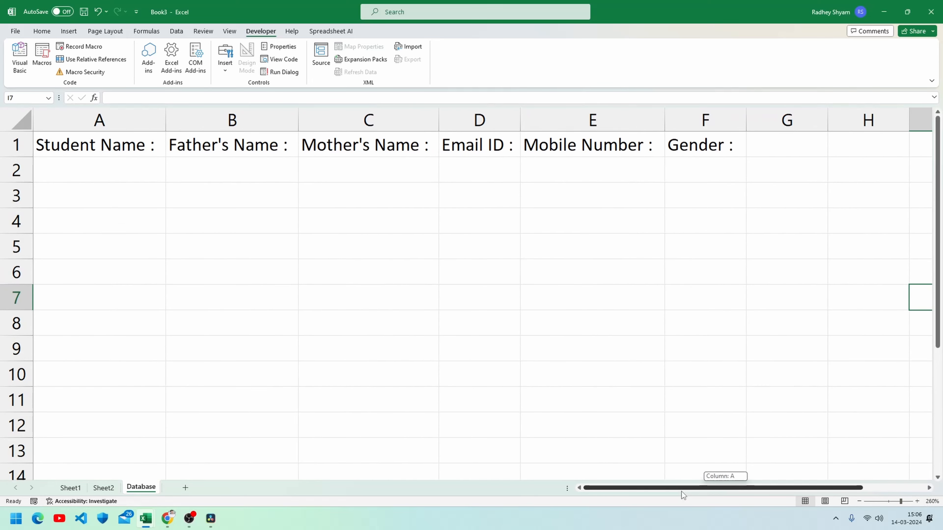
left_click(148, 256)
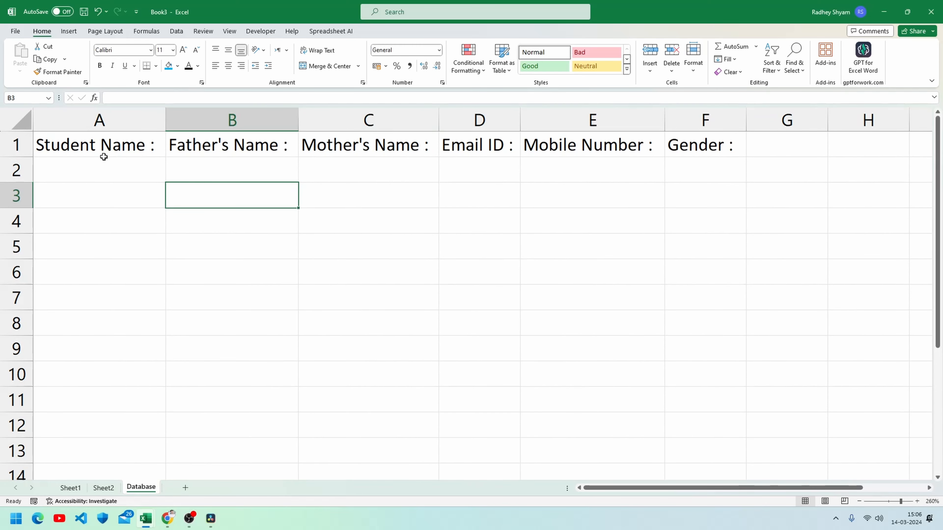
left_click_drag(103, 153, 705, 146)
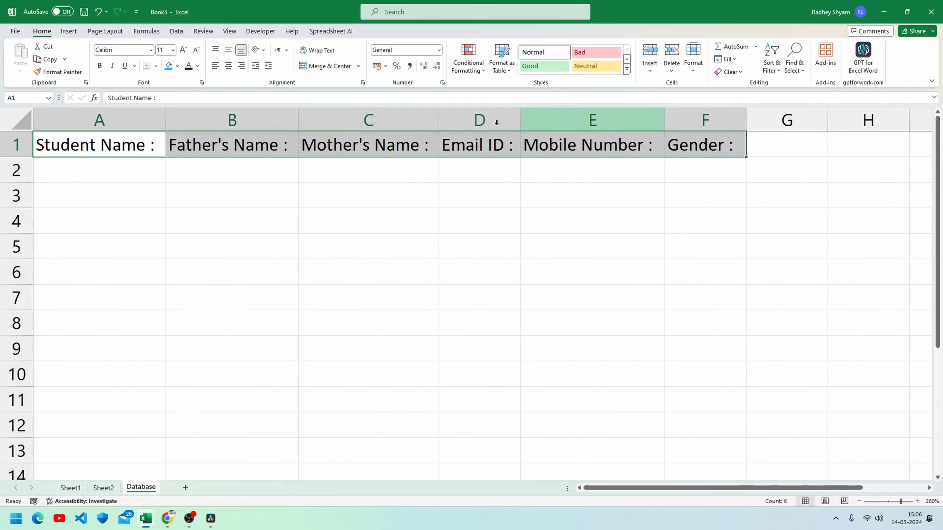
left_click(178, 66)
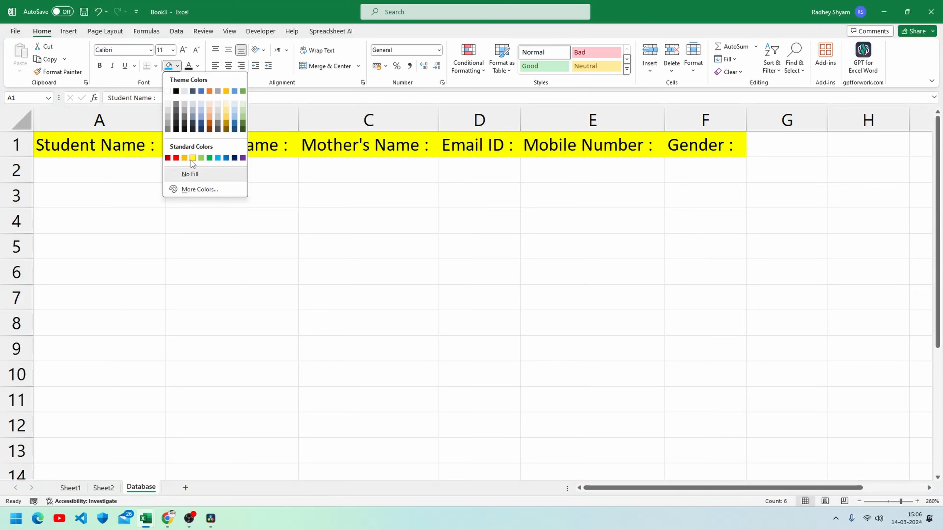
left_click(192, 160)
left_click(149, 218)
left_click(122, 171)
Format A1:F4 of Database as a table with black banded styling, using the first row as headers
left_click_drag(108, 148, 705, 245)
left_click(215, 210)
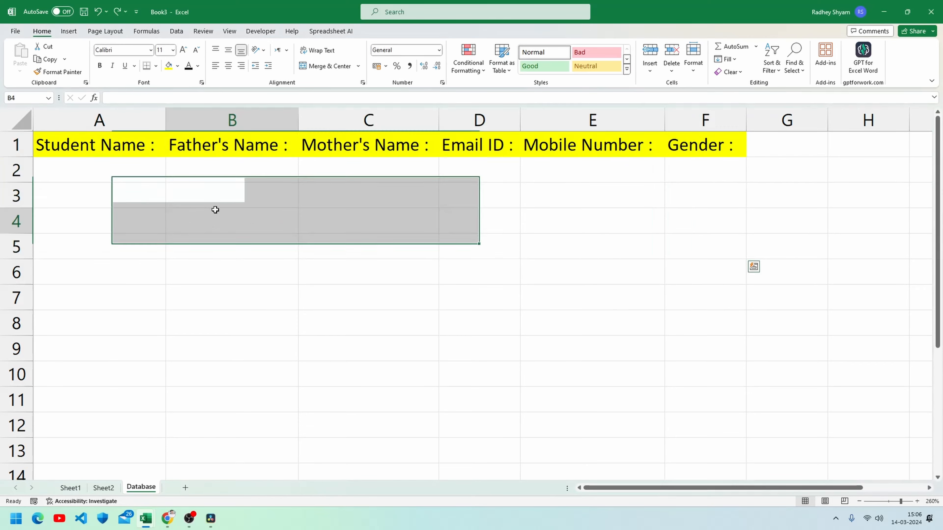
left_click_drag(97, 146, 724, 225)
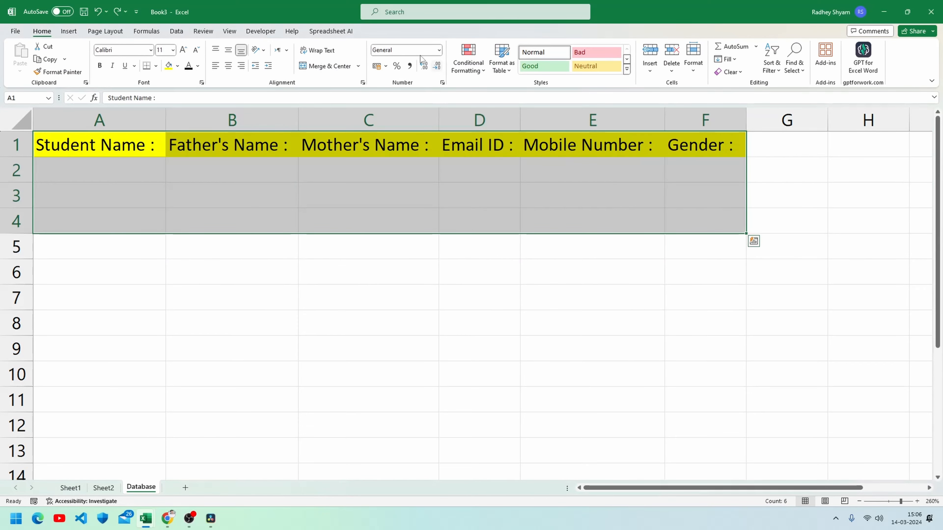
left_click(496, 63)
left_click(506, 209)
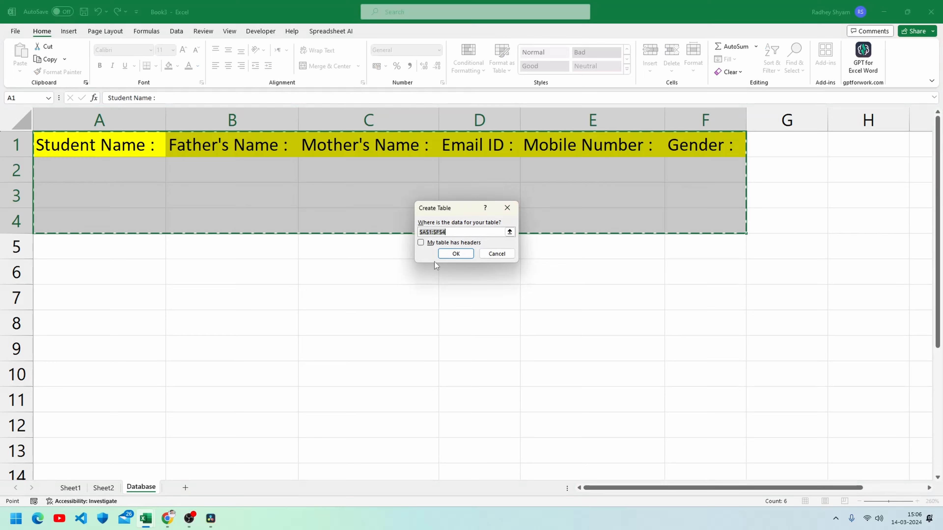
left_click(423, 243)
left_click(456, 253)
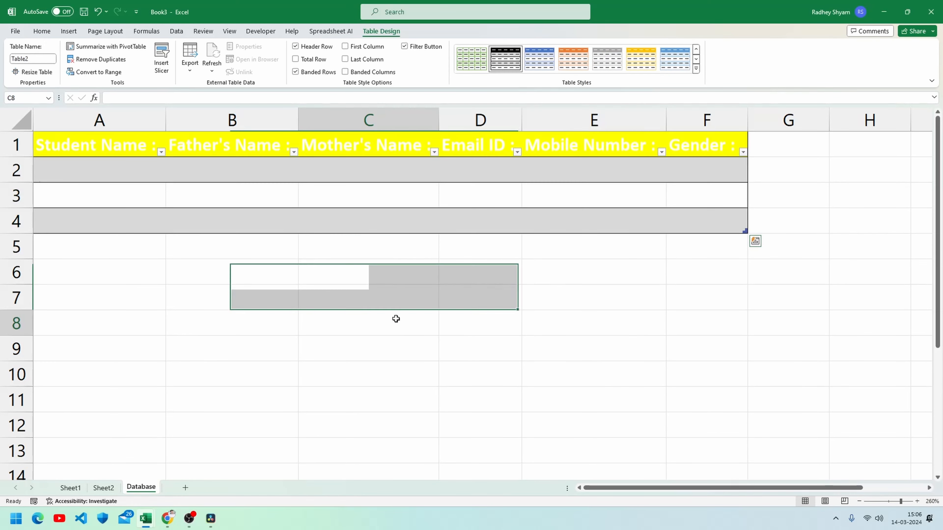
Turn off the filter buttons and banded rows of the Database table
left_click(396, 318)
left_click_drag(88, 147, 705, 146)
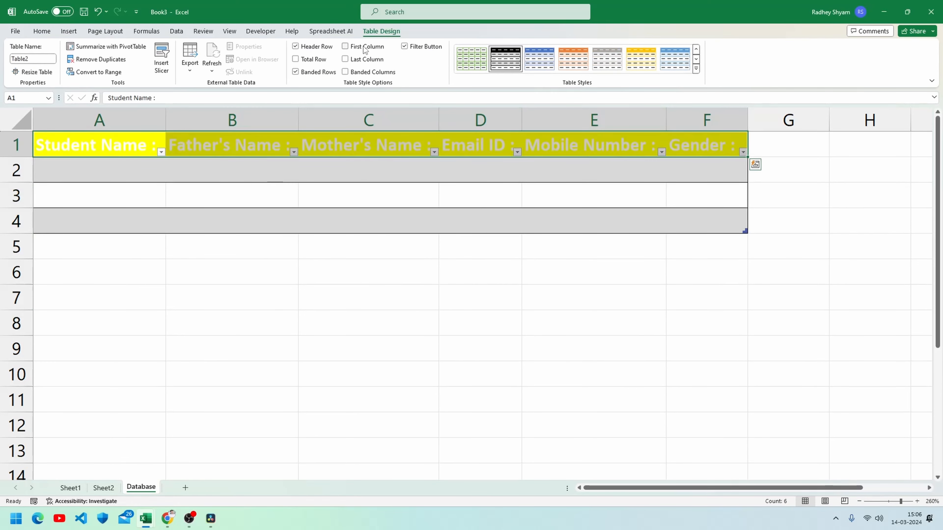
left_click(411, 47)
left_click(315, 73)
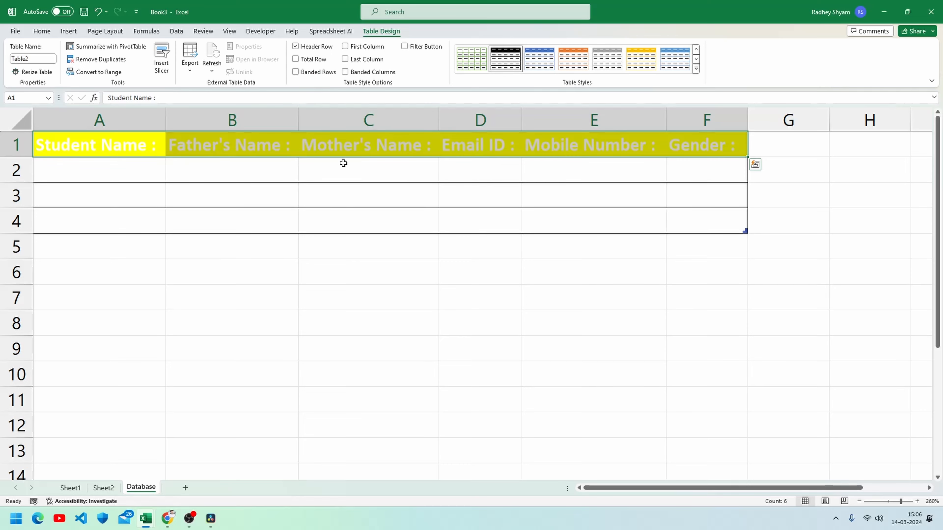
Change the font colour of the Database table's header row to black
left_click(367, 221)
left_click_drag(97, 144, 663, 145)
left_click(42, 31)
left_click(198, 66)
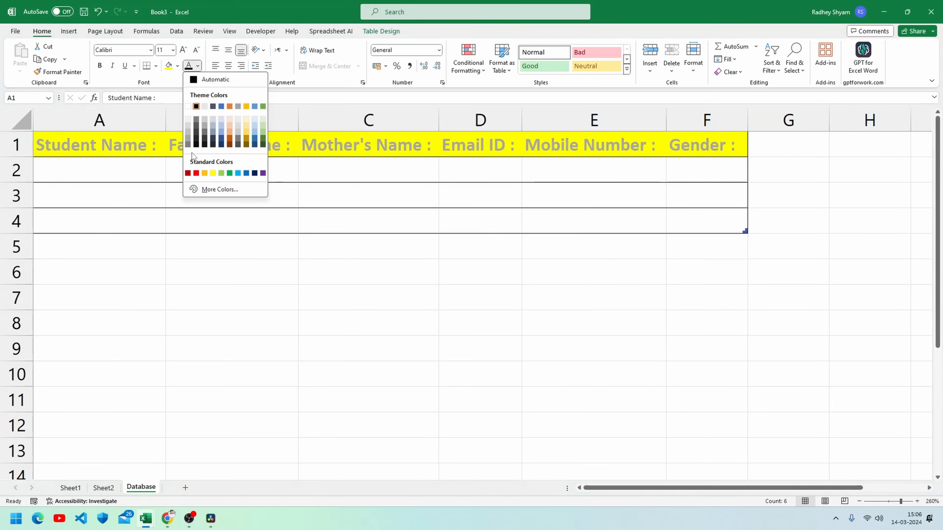
left_click(196, 137)
Apply the black medium table style with full gridlines to the Database table
left_click_drag(156, 175, 736, 232)
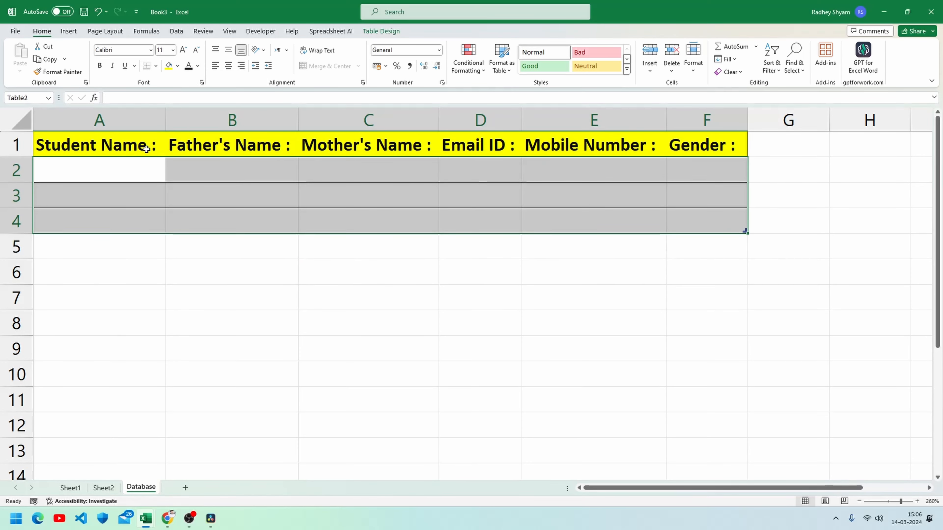
left_click_drag(148, 148, 728, 227)
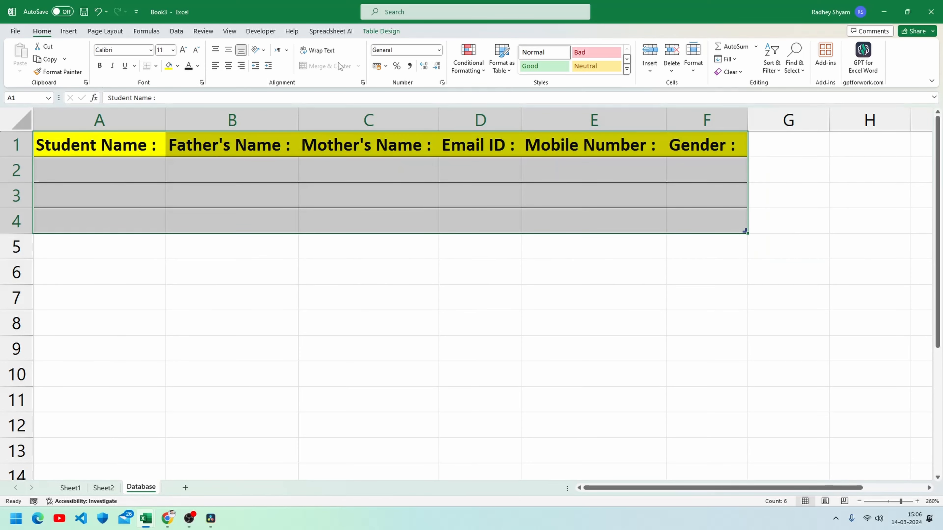
left_click(397, 33)
left_click(695, 71)
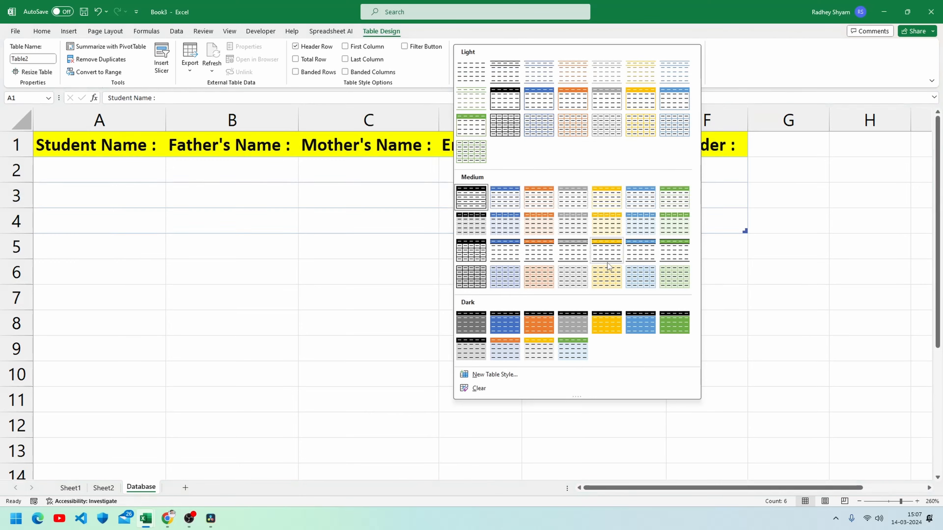
left_click(475, 249)
left_click(479, 296)
left_click(42, 177)
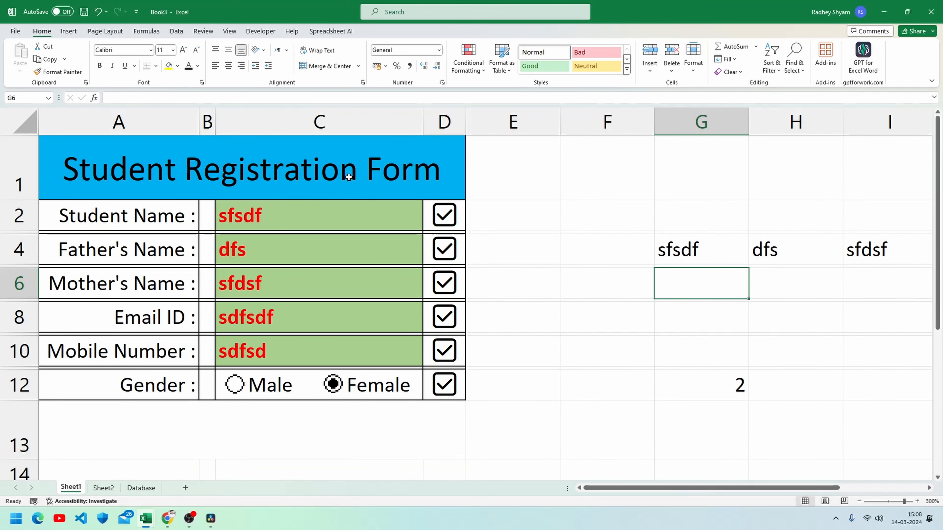
Enter Save Entry in the merged cell A13 below the form on Sheet1
left_click(332, 412)
type("Save")
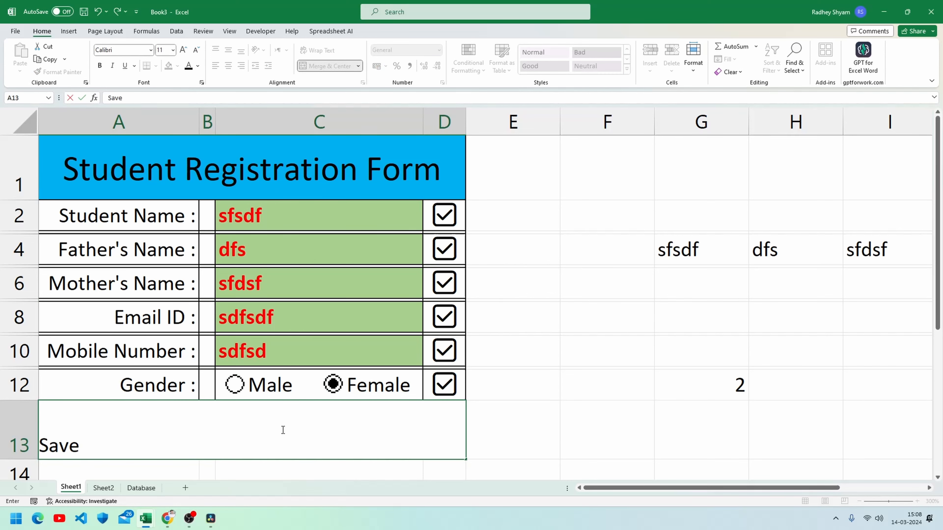
type(" Snt")
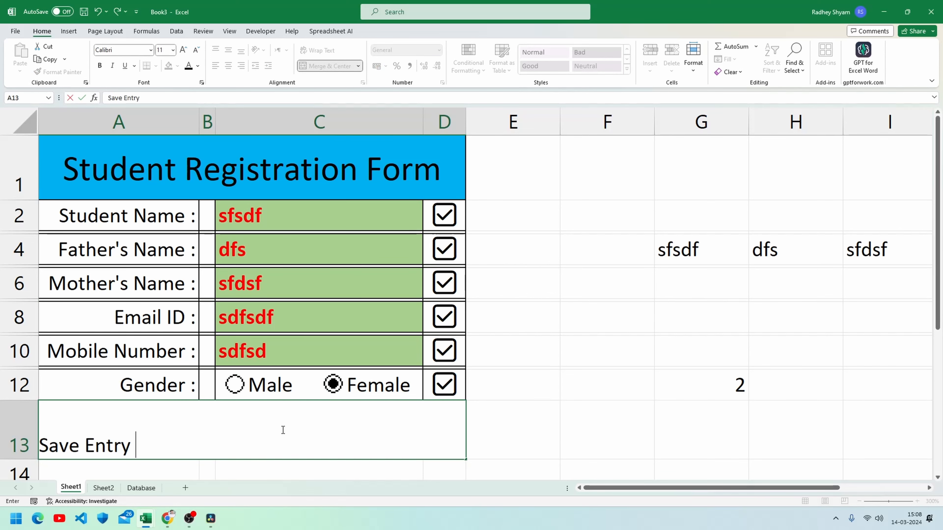
type("ry")
key("Return")
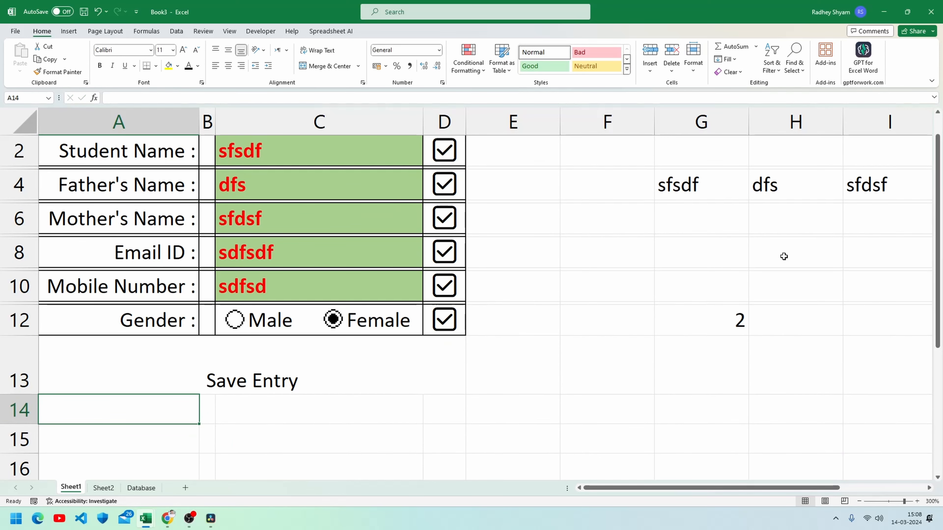
Vertically centre the Save Entry text in A13 and set its font size to 28
left_click(238, 375)
left_click(594, 408)
left_click(308, 375)
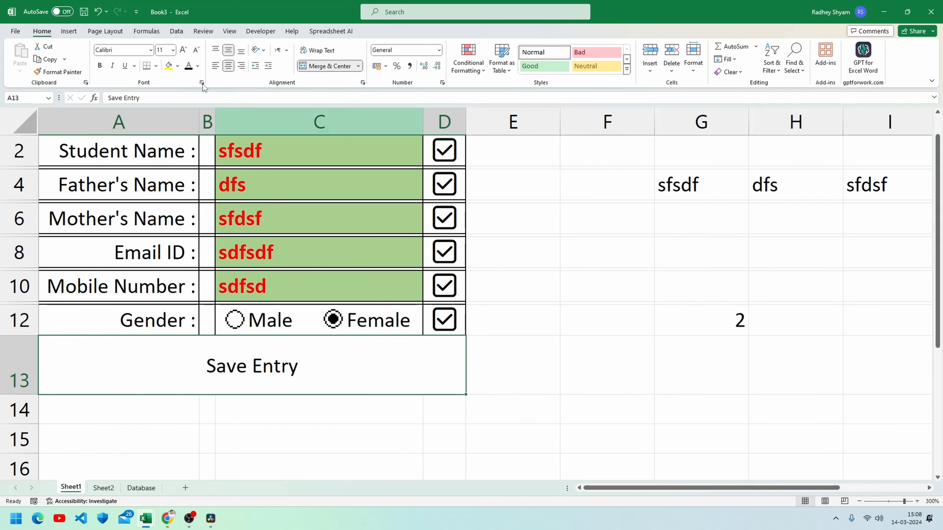
left_click(228, 51)
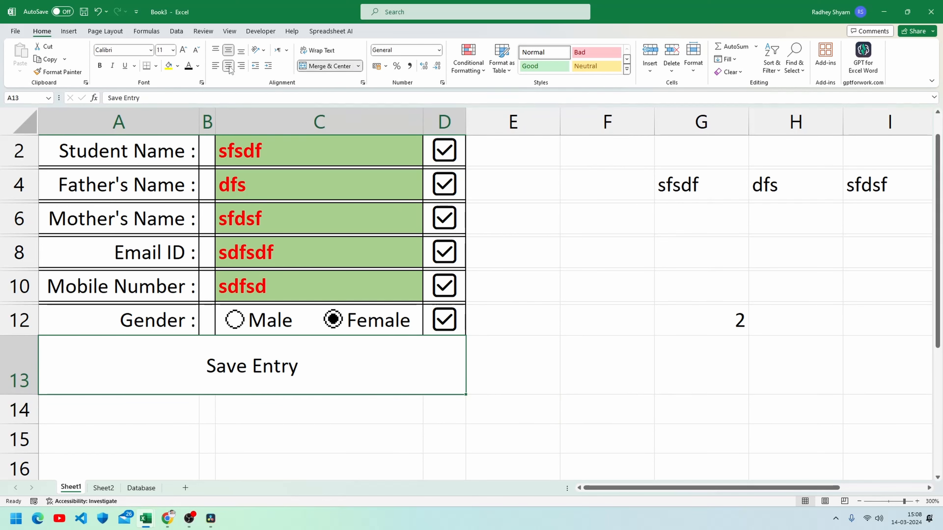
left_click(172, 49)
left_click(168, 201)
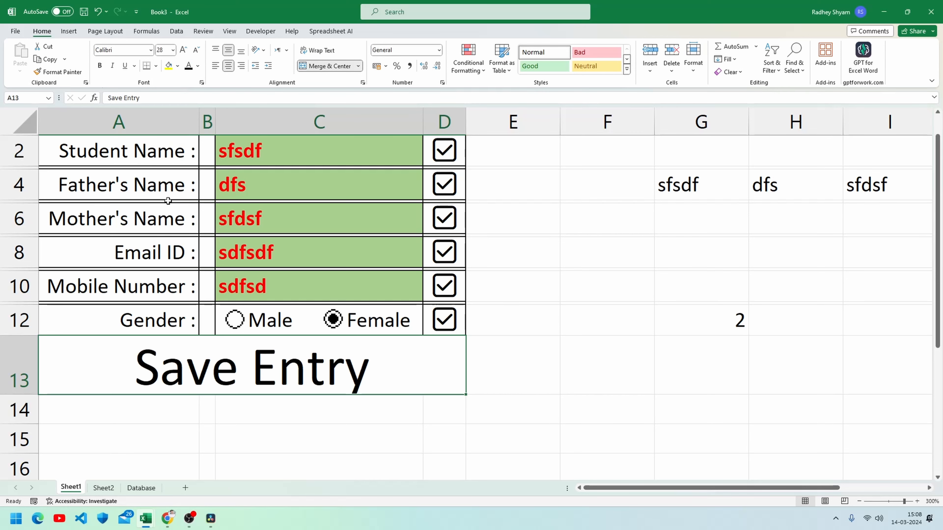
left_click(528, 441)
Move the merged Save Entry cell from row 13 to A17
left_click(315, 377)
scroll(256, 394, "down", 1)
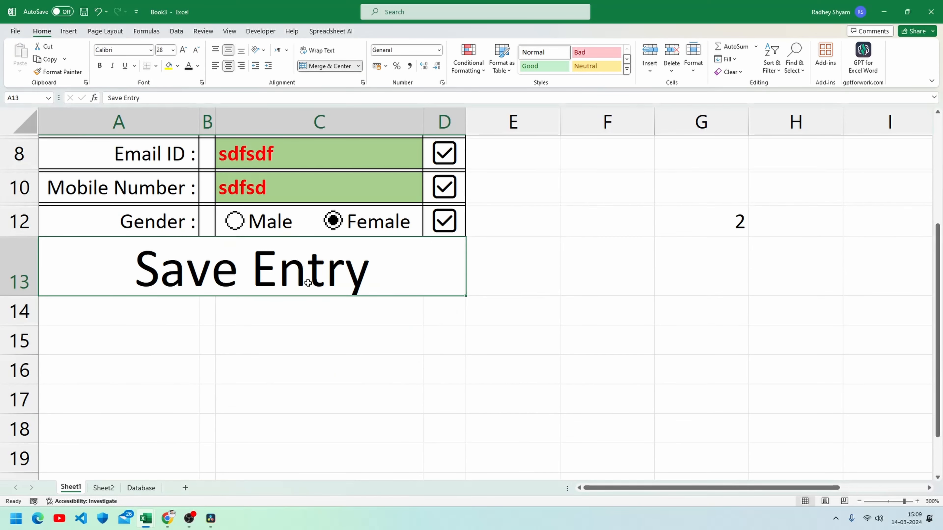
key("ctrl+c")
left_click(146, 399)
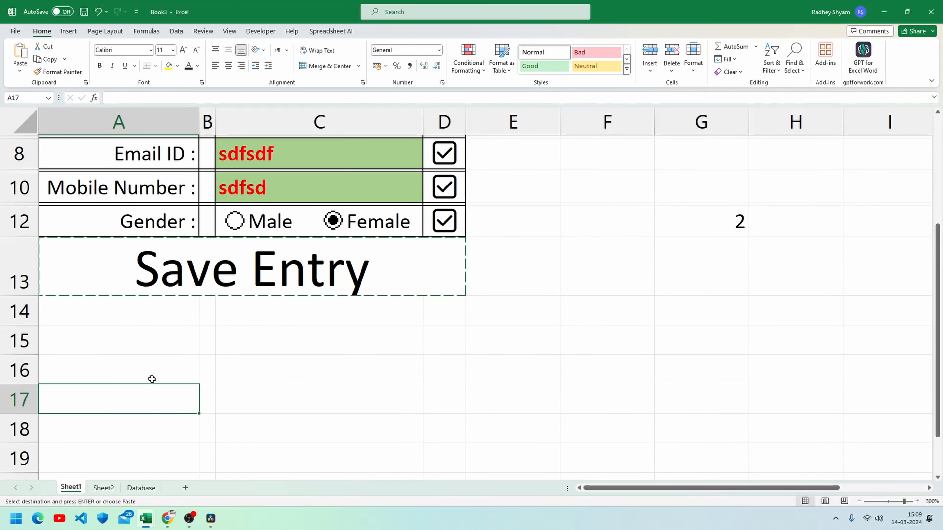
left_click(21, 69)
left_click(18, 100)
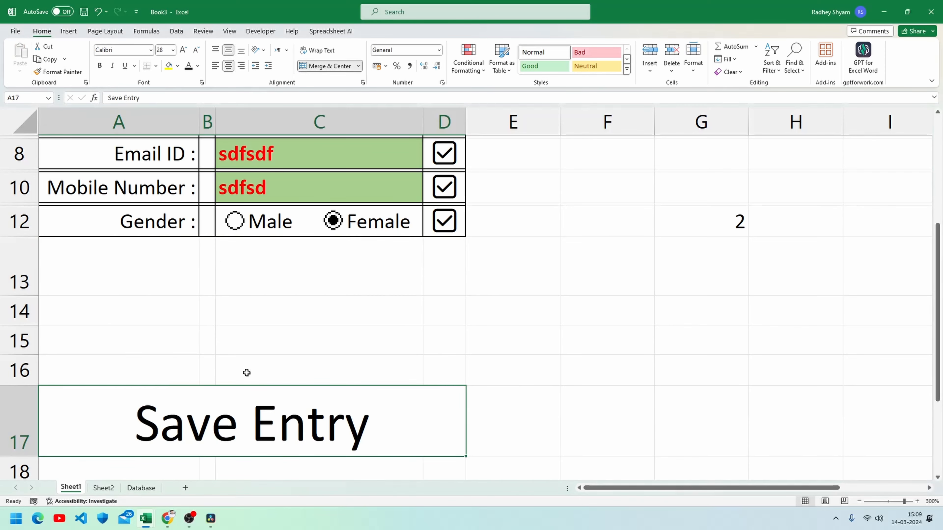
left_click(259, 341)
Copy the Save Entry cell in row 17 and paste it as a picture over A13:D13
left_click(239, 423)
key("ctrl+c")
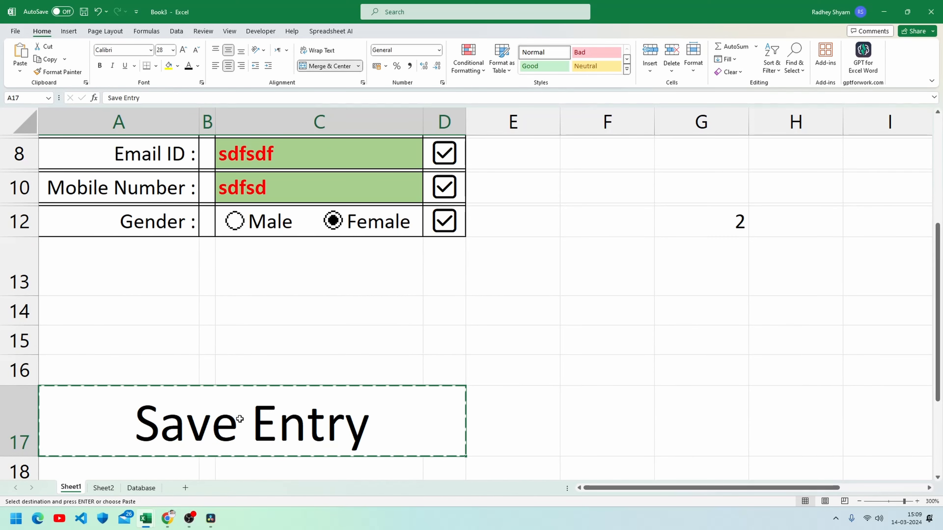
left_click_drag(138, 264, 429, 270)
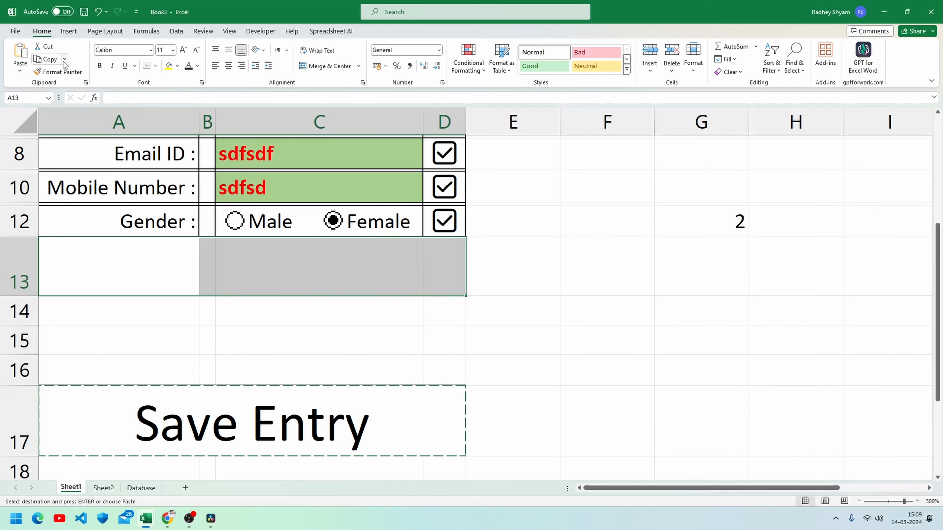
left_click(24, 71)
left_click(64, 178)
left_click(286, 337)
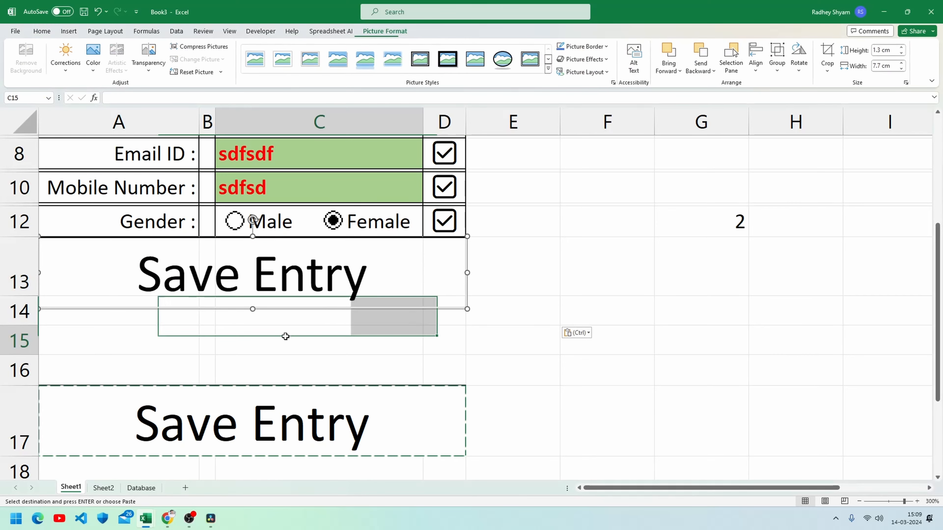
Shrink the height of the Save Entry picture so it fits within row 13 below the form
scroll(295, 325, "up", 3)
left_click(585, 390)
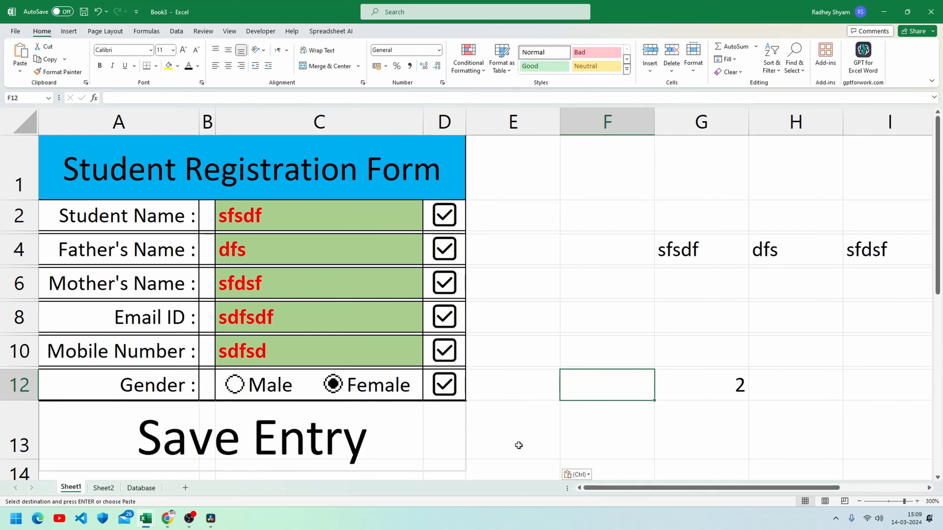
left_click(382, 475)
left_click_drag(252, 474, 253, 454)
left_click(492, 439)
left_click(417, 431)
left_click(492, 442)
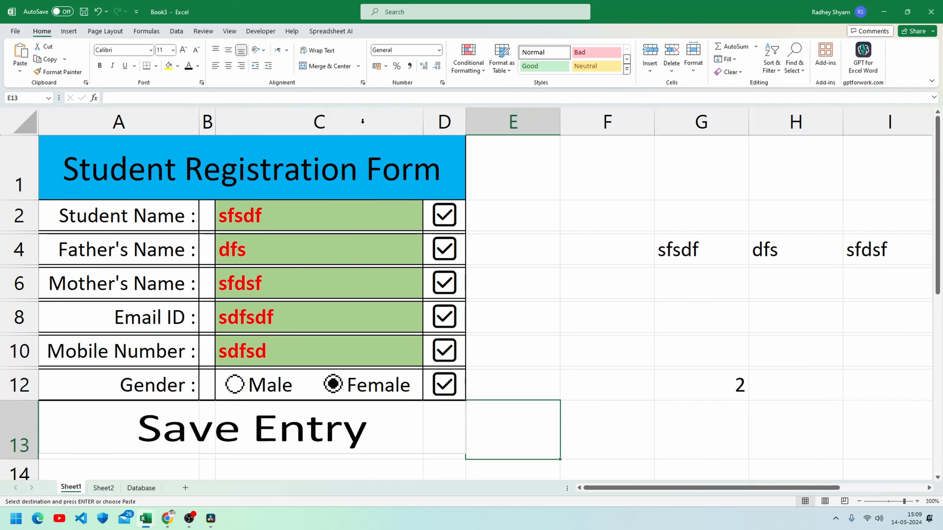
Hide the gridlines on Sheet1
left_click(233, 31)
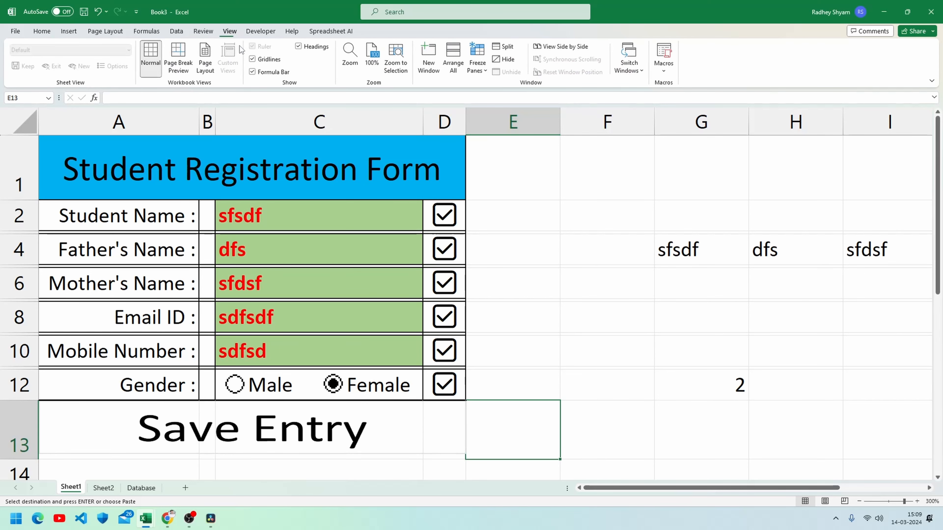
left_click(265, 60)
left_click(557, 286)
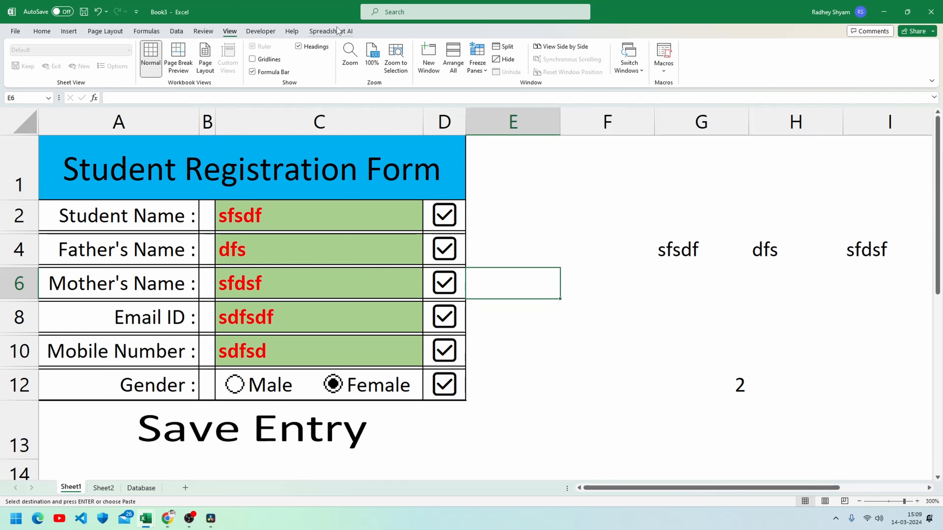
Start recording a macro named abc, stored in This Workbook
left_click(252, 31)
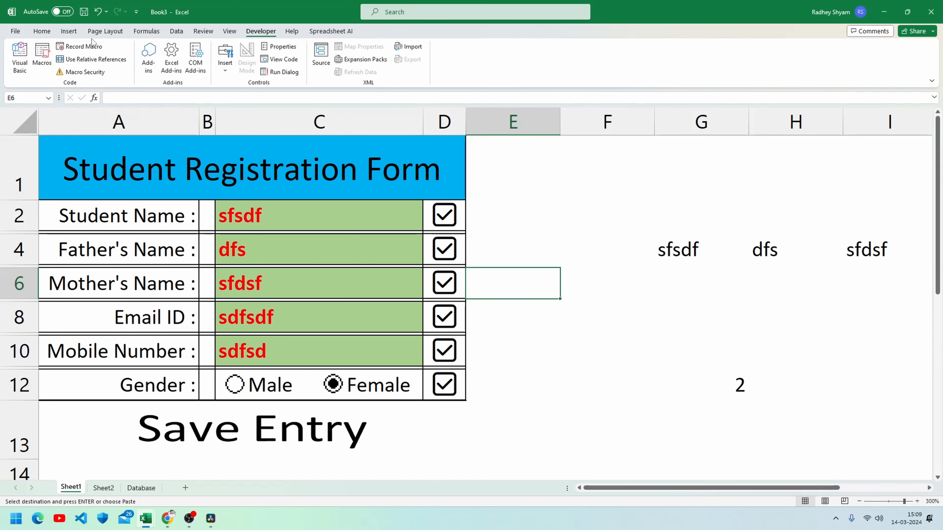
left_click(79, 46)
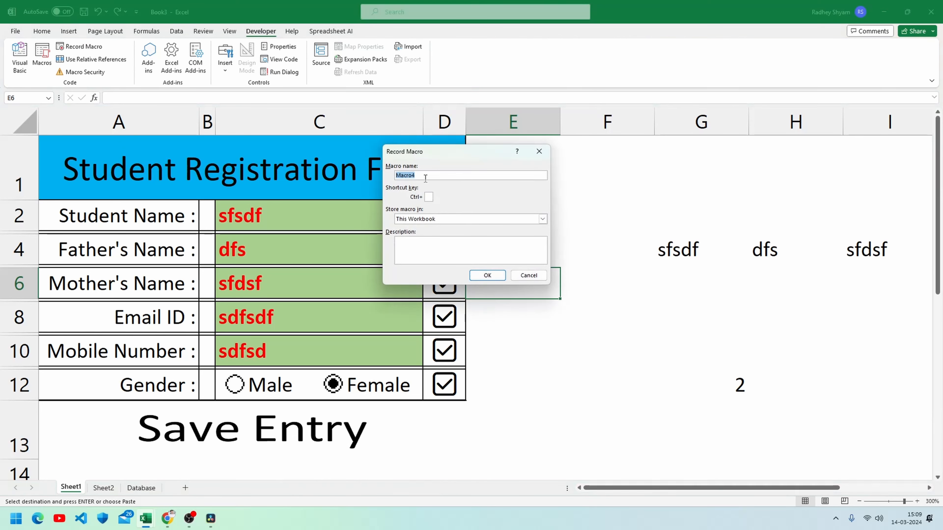
type("abc")
left_click(486, 275)
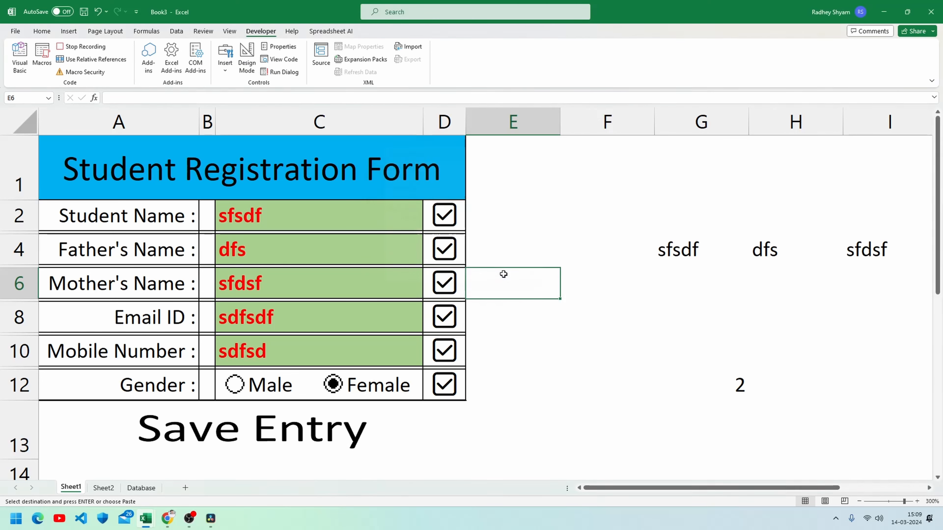
Copy the helper cells G4:L4 on Sheet1 and paste only their values into Sheet2 starting at A1
left_click_drag(656, 248, 757, 257)
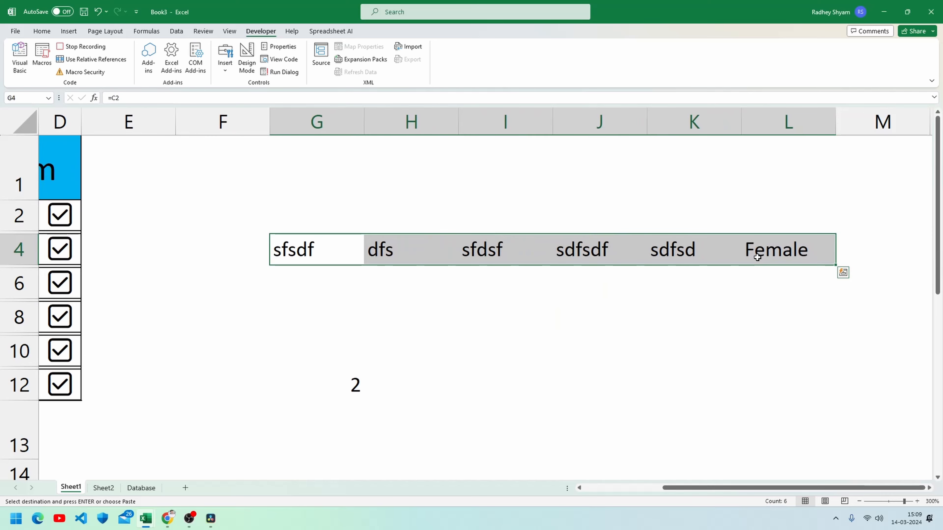
left_click(103, 488)
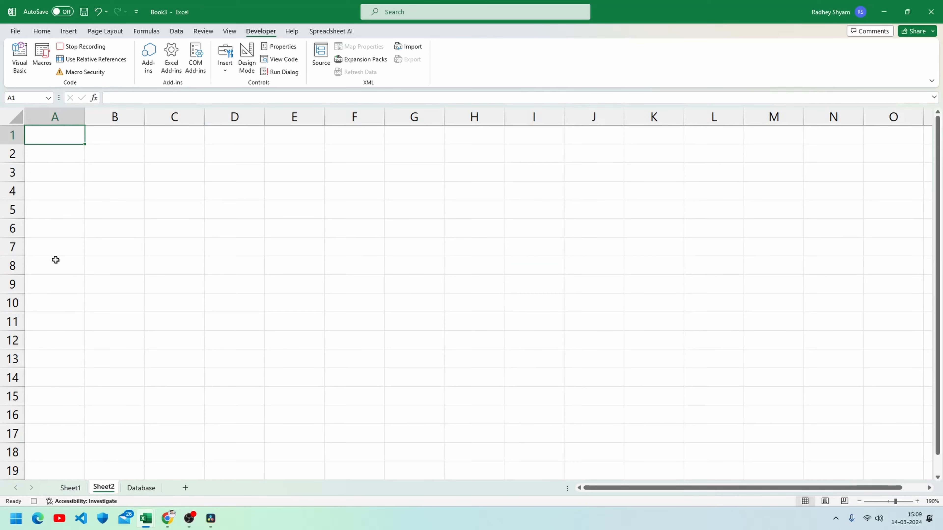
key("ctrl+alt+v")
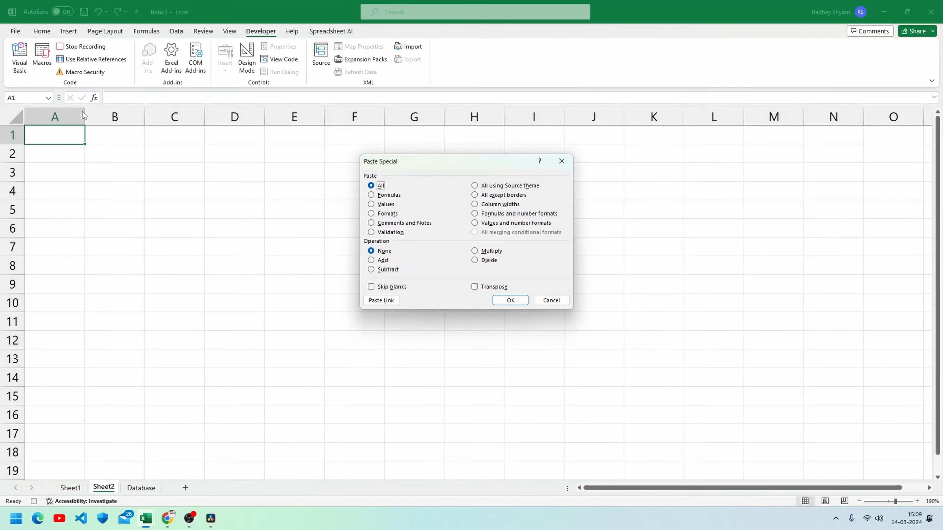
left_click(381, 205)
left_click(519, 298)
left_click(208, 223)
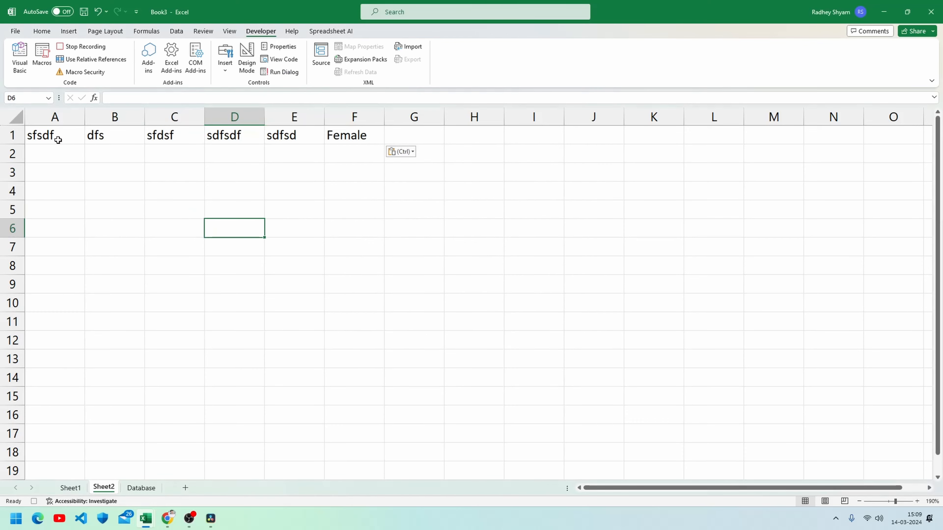
Copy A1:F1 on Sheet2 and insert the copied cells at A2 of the Database table, above the existing rows
left_click_drag(58, 140, 337, 139)
key("ctrl+c")
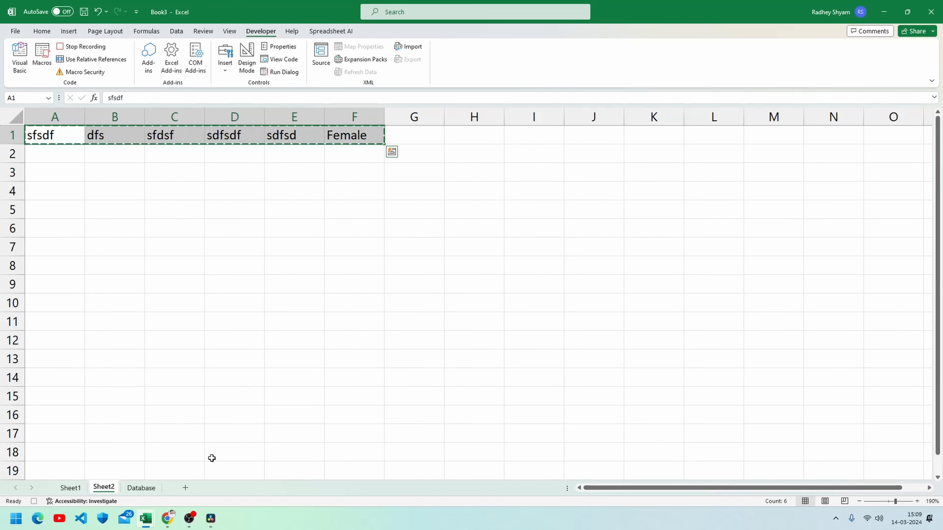
left_click(141, 487)
left_click(89, 171)
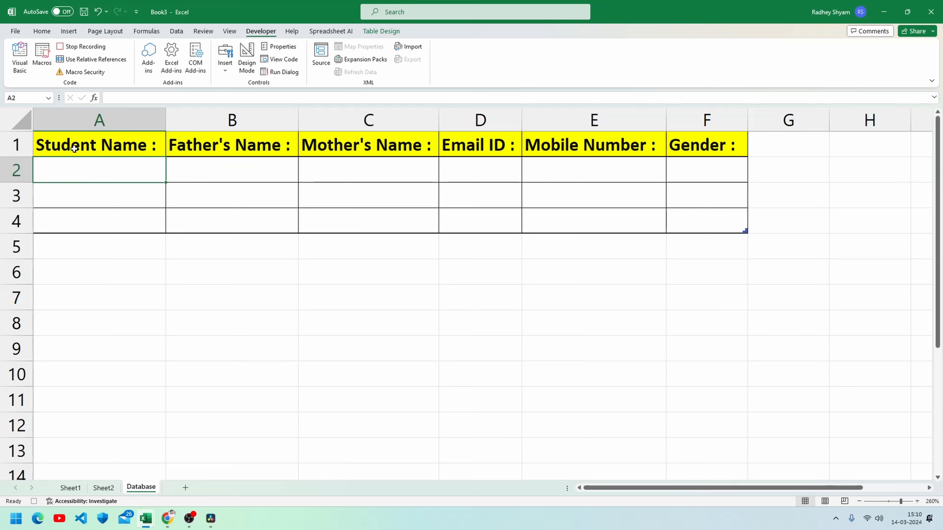
left_click(54, 31)
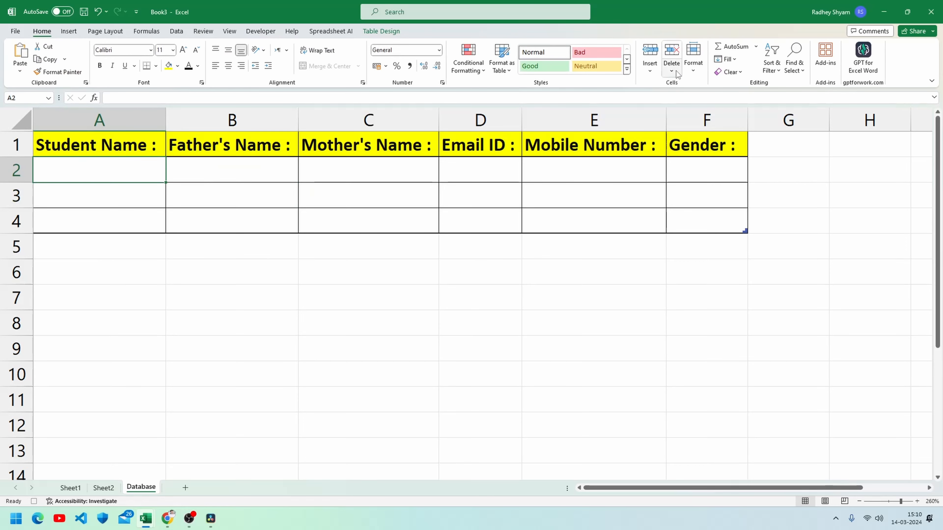
left_click(650, 66)
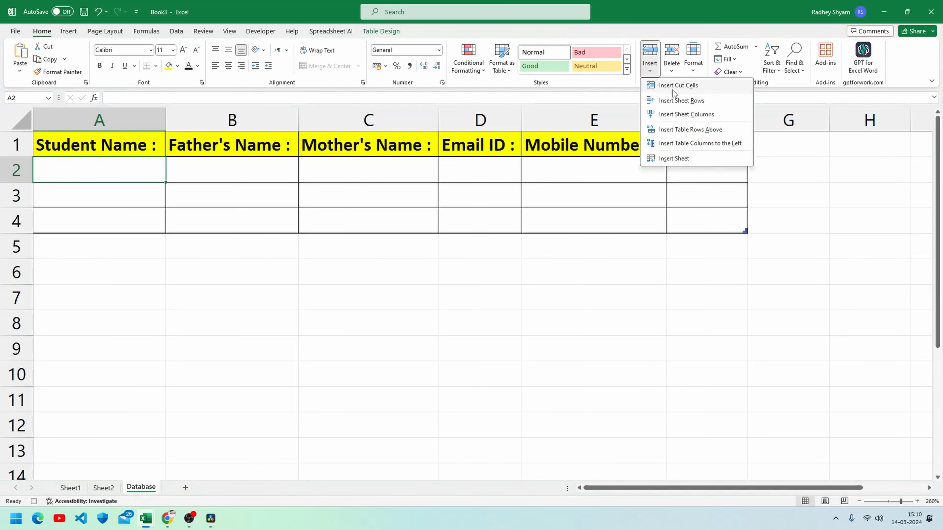
left_click(691, 91)
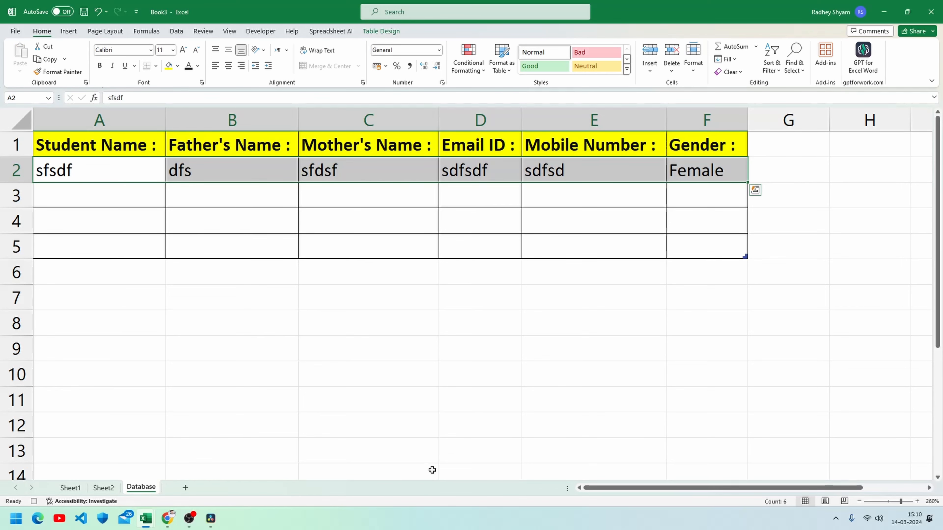
Clear the form entries in C2:C10 on Sheet1 and stop recording the macro
left_click(101, 487)
left_click(71, 487)
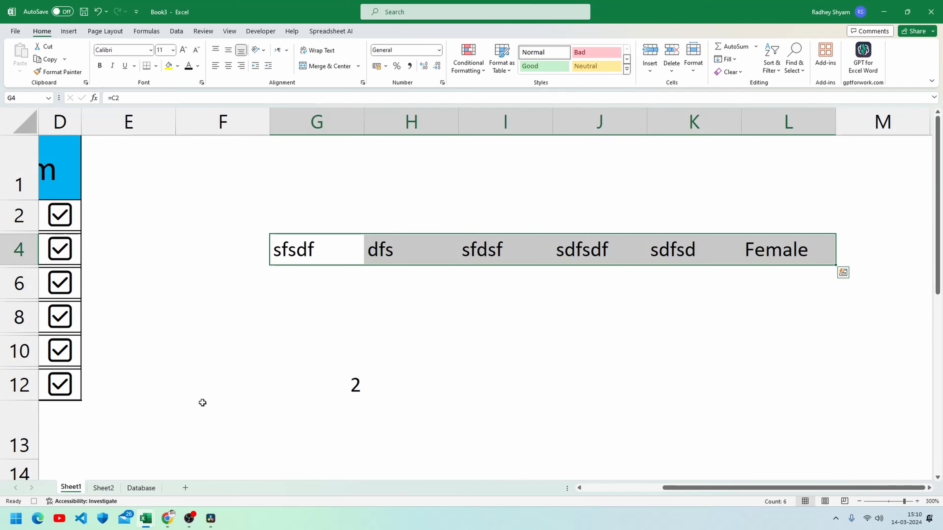
left_click(650, 489)
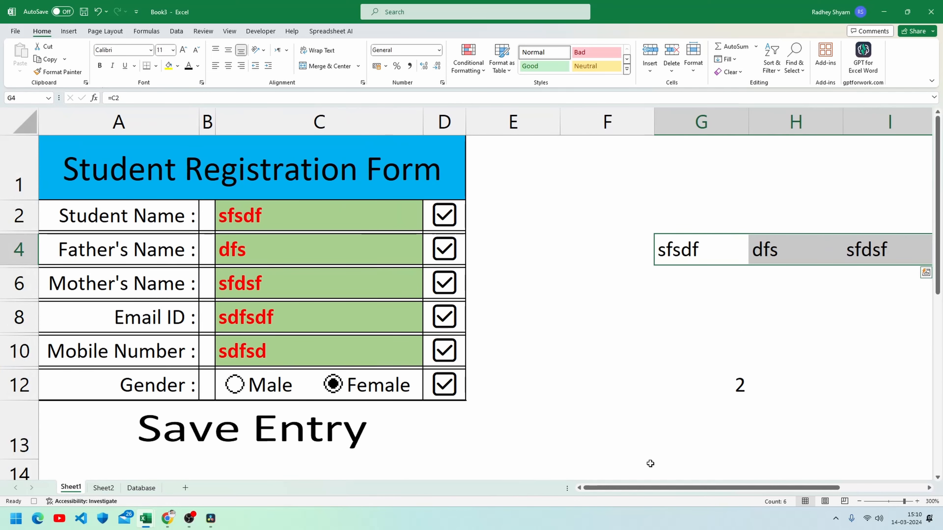
left_click_drag(287, 212, 285, 337)
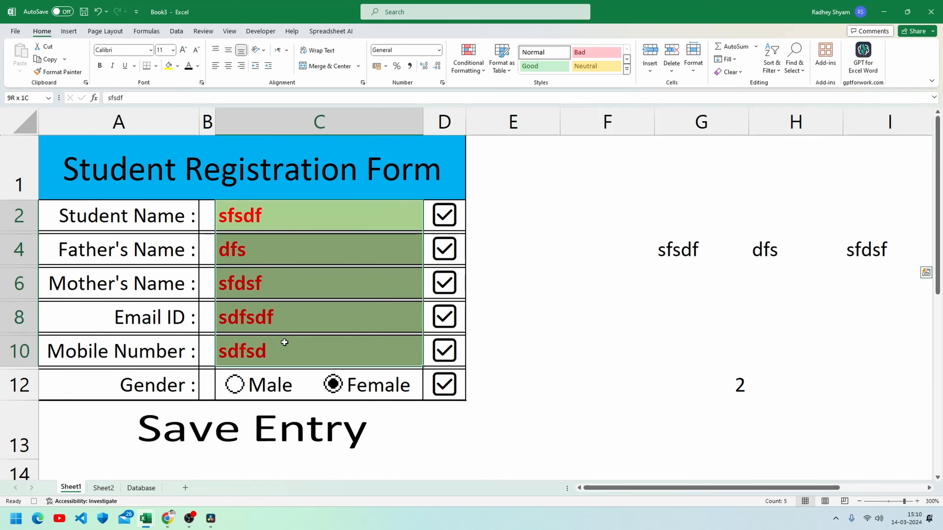
key("Delete")
left_click(595, 272)
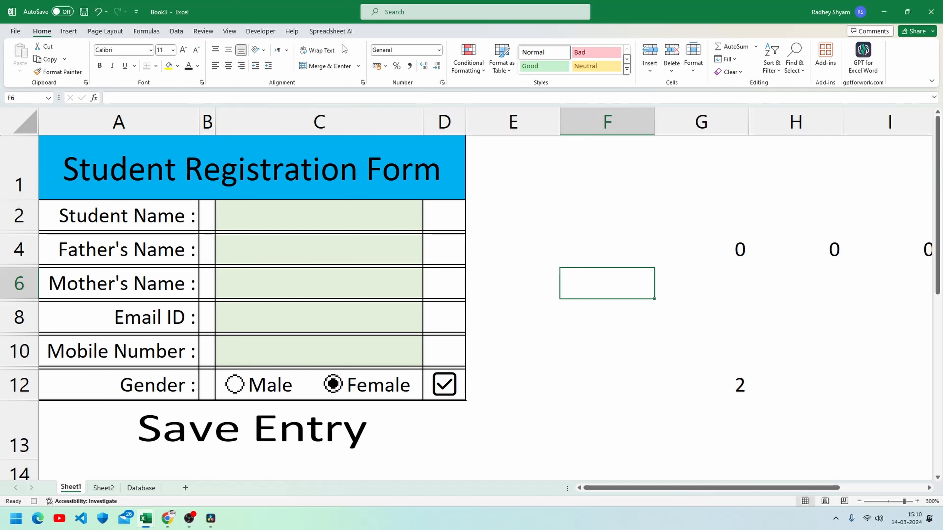
left_click(268, 36)
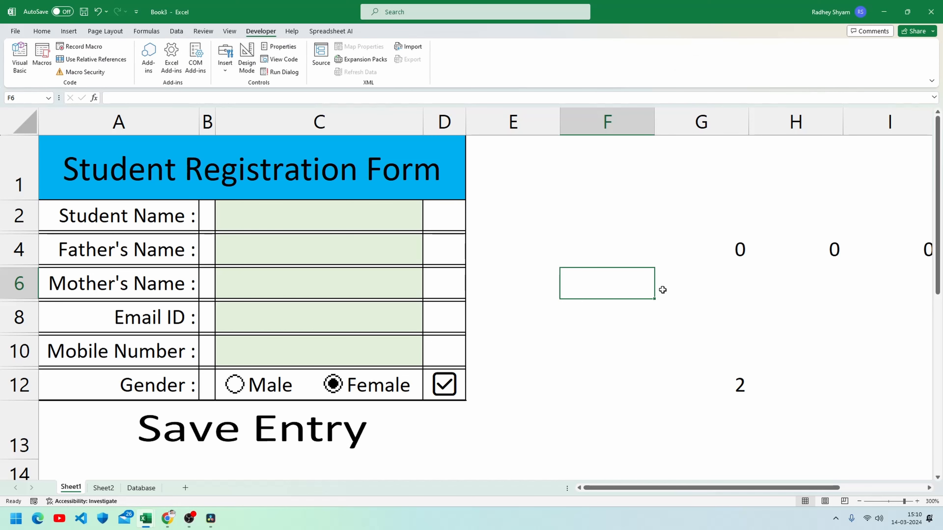
key("Down")
key("Down")
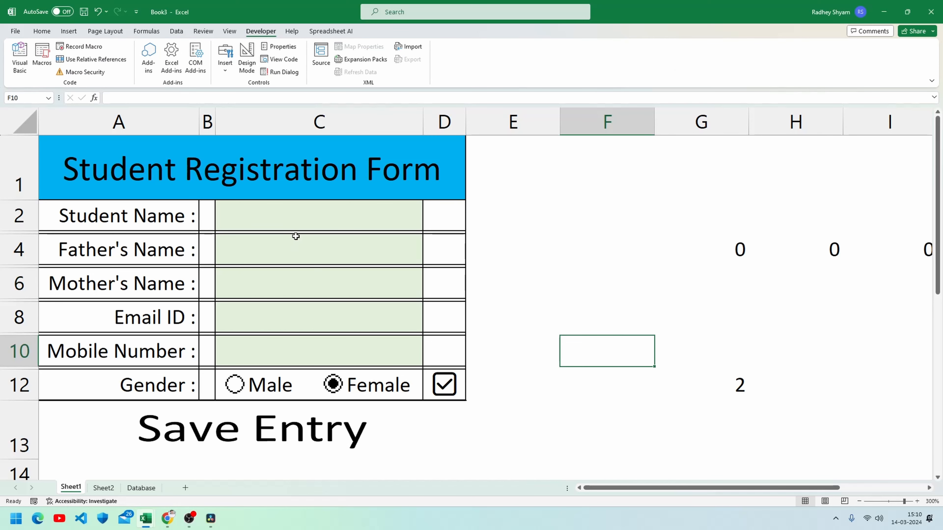
Assign the abc macro to the Save Entry picture below the form
left_click(239, 406)
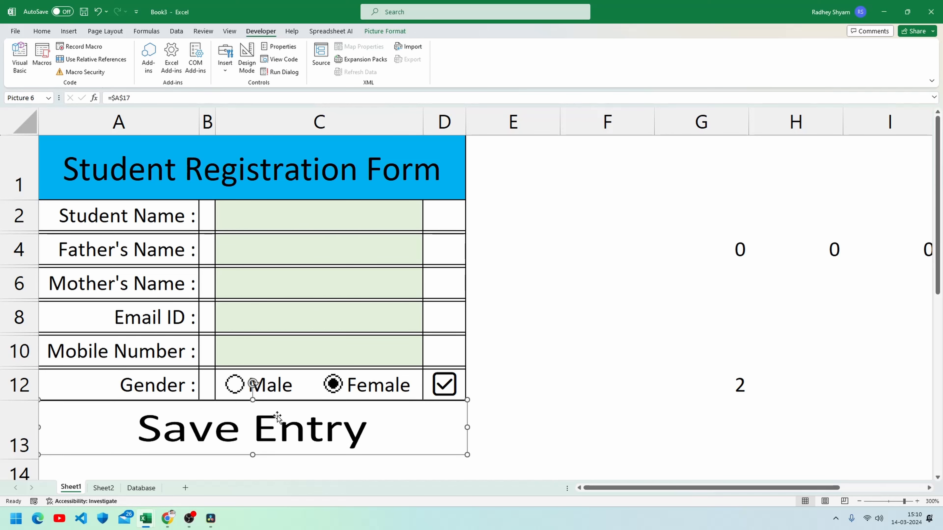
key("Escape")
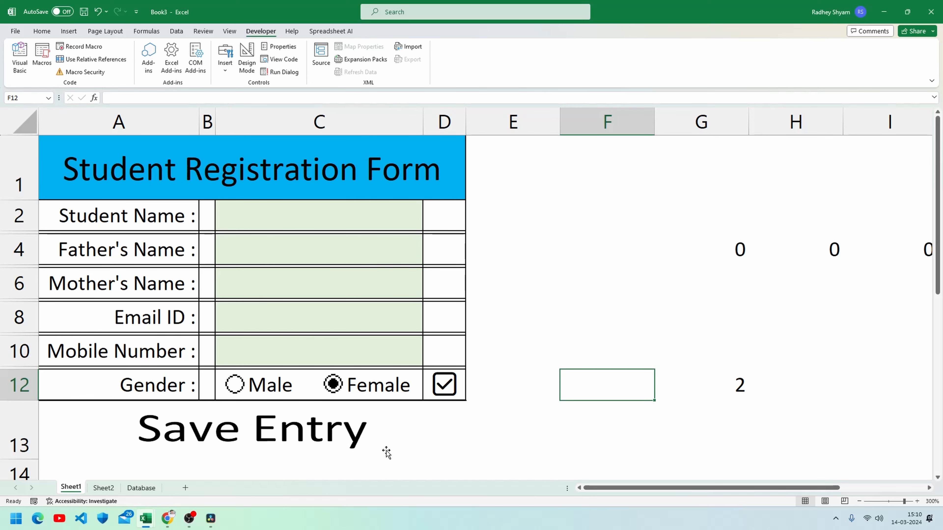
left_click(376, 431)
right_click(361, 434)
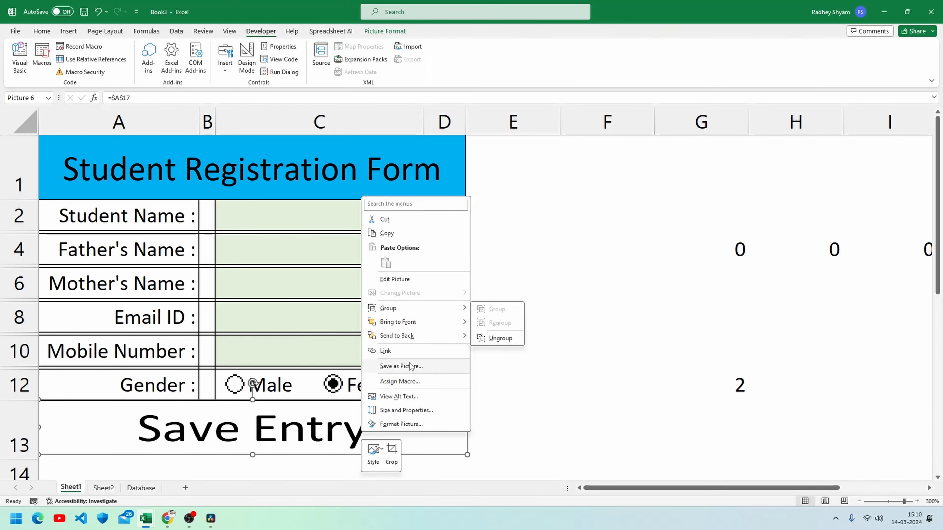
right_click(322, 430)
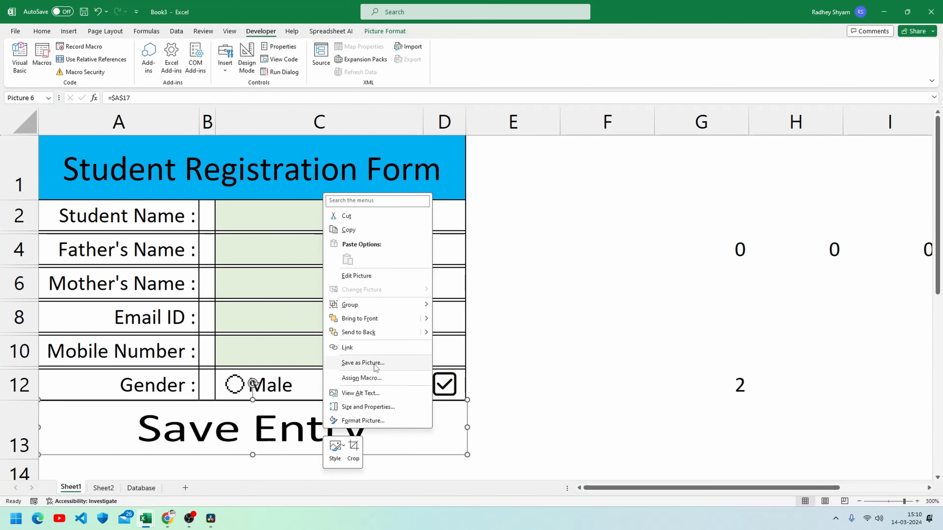
left_click(361, 378)
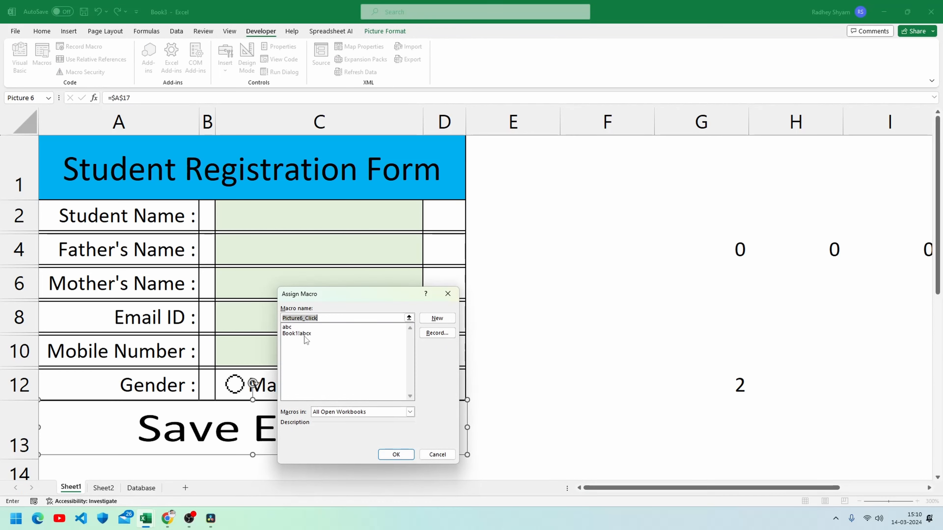
left_click(295, 327)
left_click(396, 455)
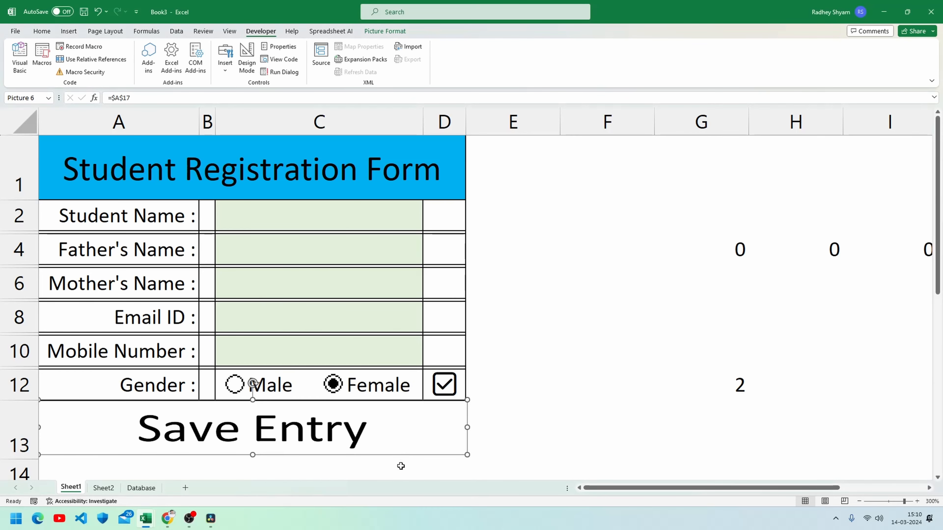
Fill in the form's Student Name with 3wrwer and both Father's Name and Mother's Name with werewr
left_click(519, 366)
left_click(290, 225)
type("3wrwer")
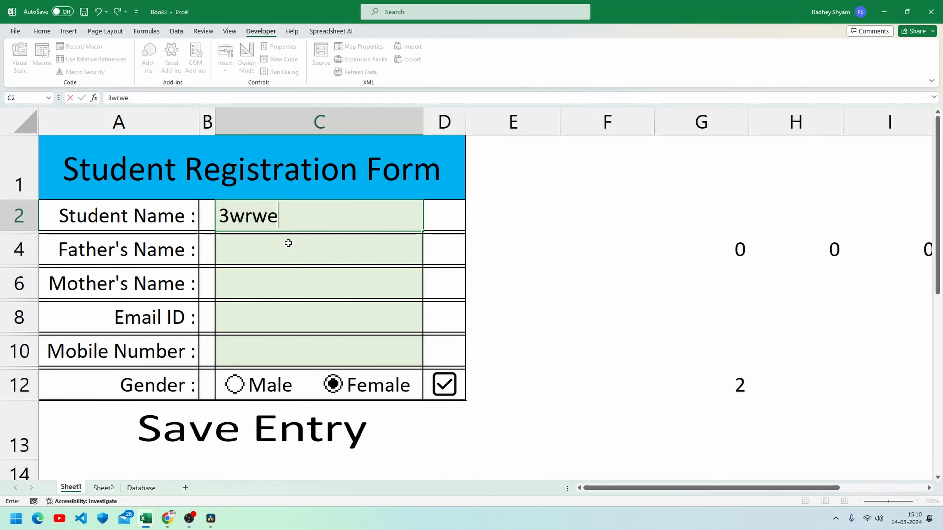
key("Return")
type("werewr")
key("Return")
type("werewr")
key("Return")
Enter wrwer as the Email ID and werew as the Mobile Number, and set the Gender to Male
type("wrwe")
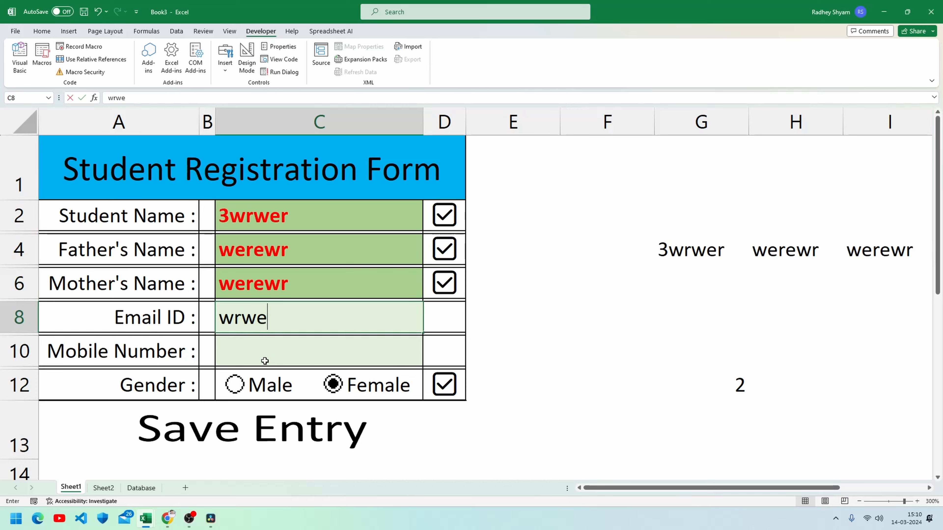
type("r")
key("Return")
type("werew")
left_click(259, 392)
Run Save Entry to record the form data and check the saved rows A2:F3 on the Database sheet
left_click(244, 455)
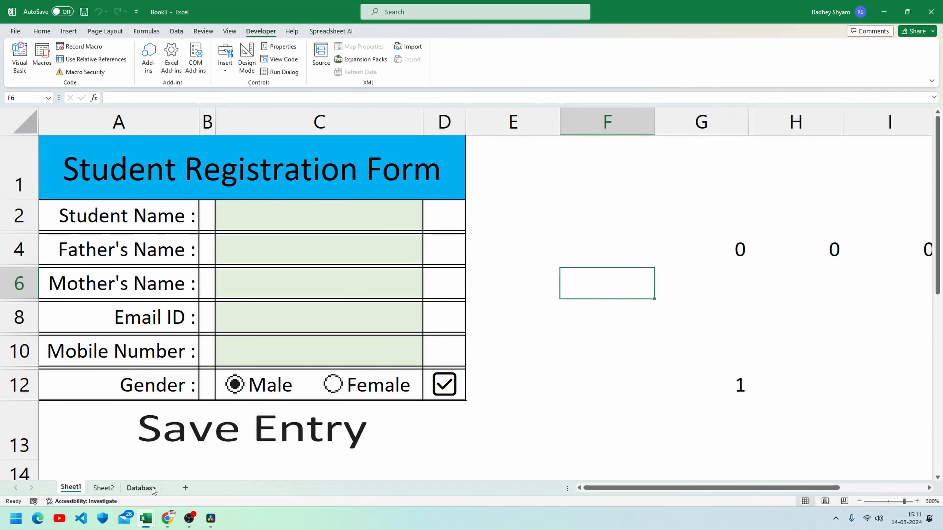
left_click(143, 488)
left_click_drag(134, 172, 677, 202)
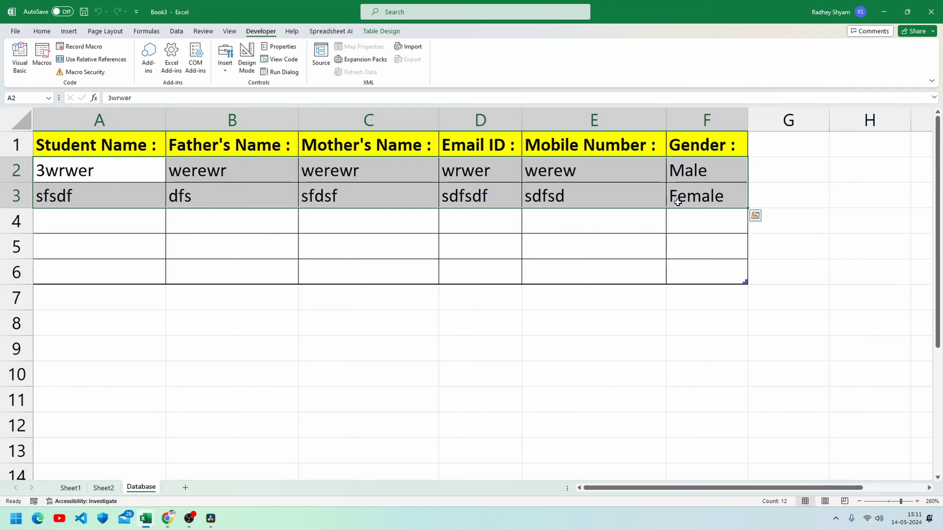